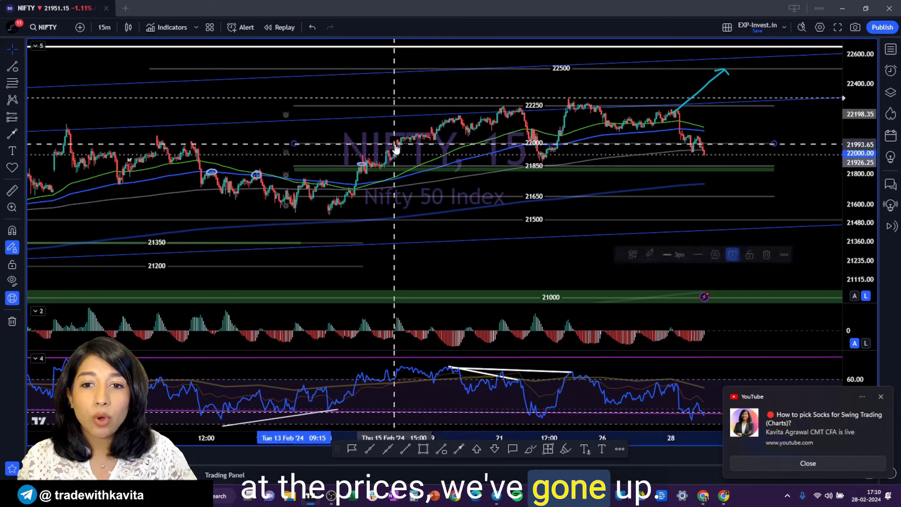
Measure the successive up and down price swings on the 15-minute NIFTY chart from 16 February to the latest candle
shift+click(402, 145)
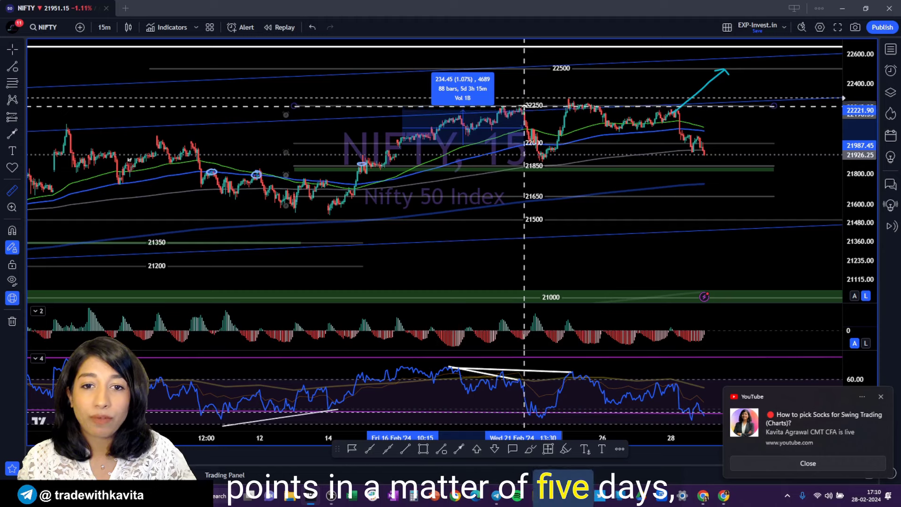
shift+click(523, 109)
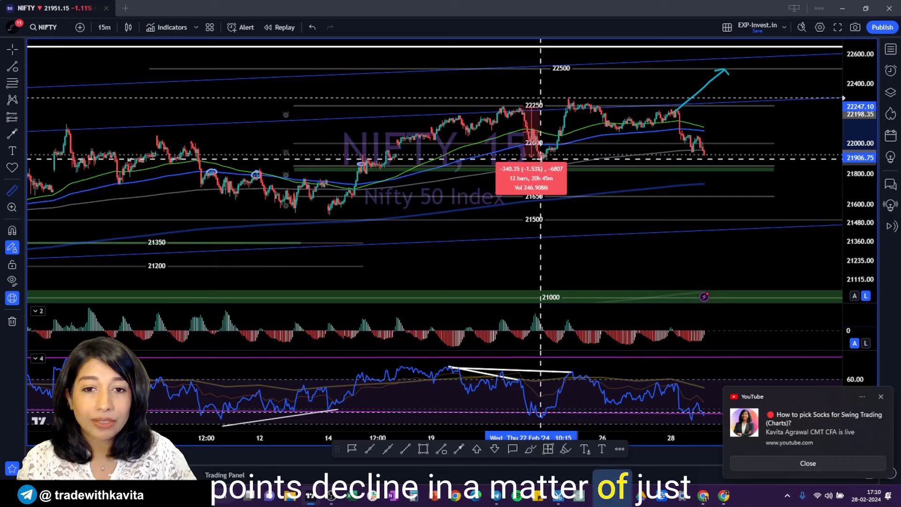
shift+click(541, 158)
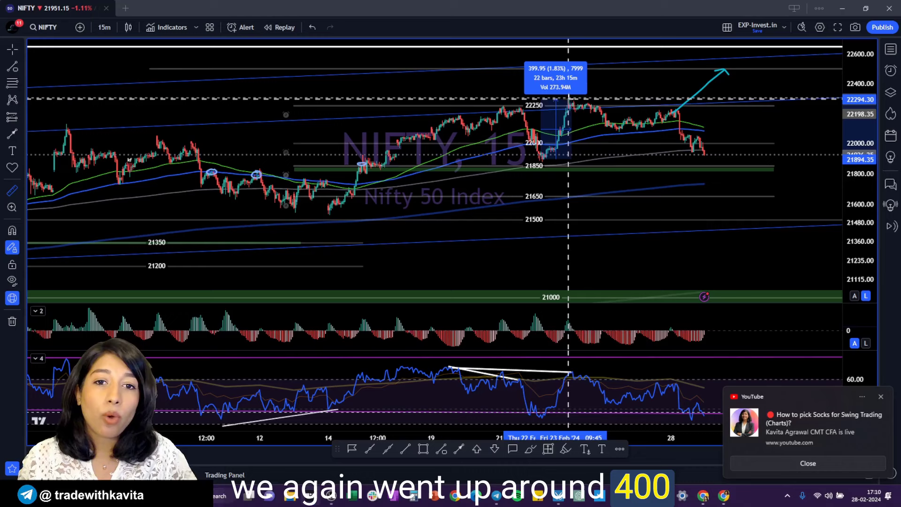
shift+click(567, 99)
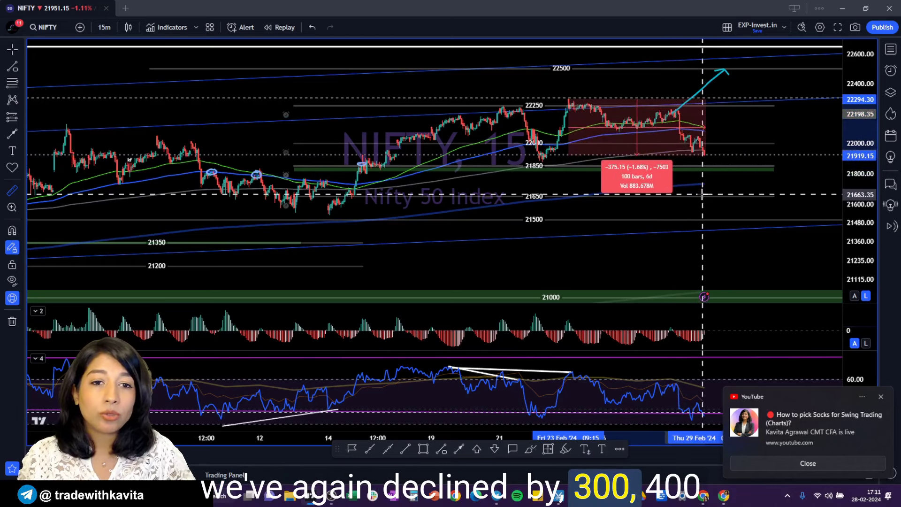
click(704, 156)
Measure the NIFTY uptrend from the mid-February low near 21500 to the 21 February high near 22250
scroll(703, 200, down, 1)
scroll(702, 201, down, 3)
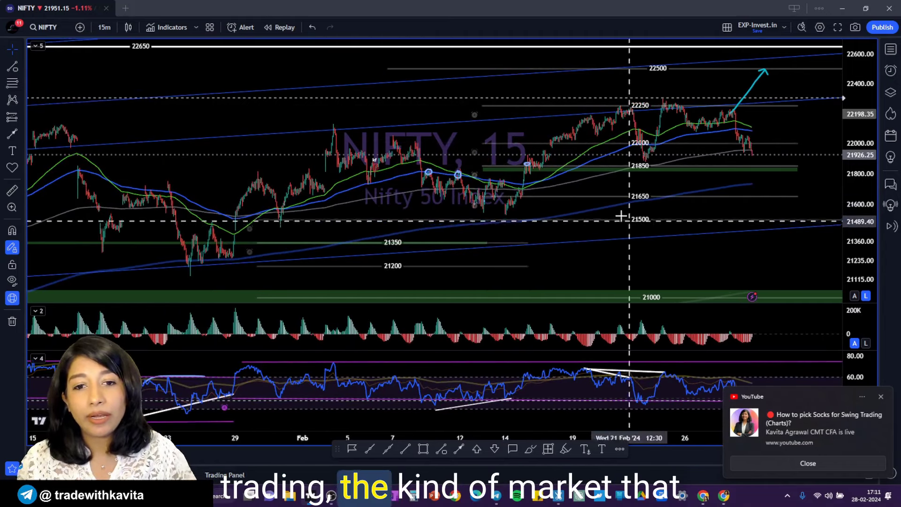
shift+click(501, 215)
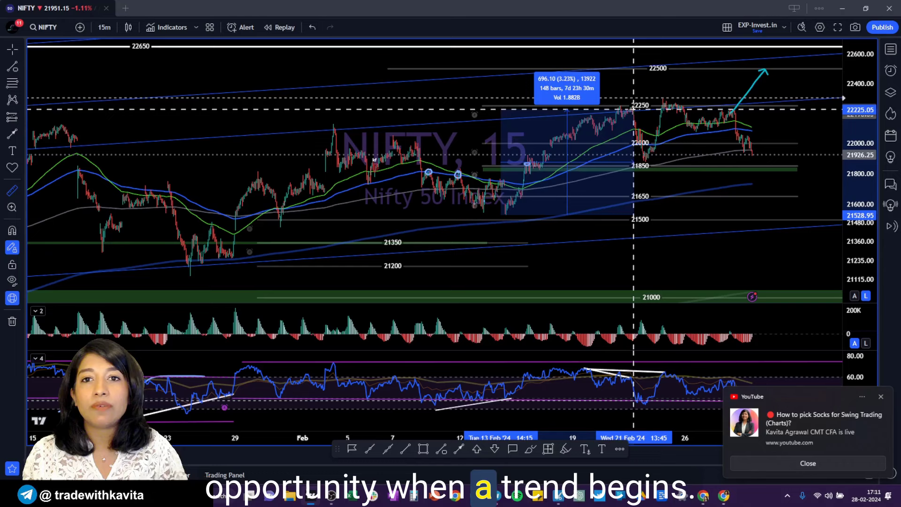
right_click(633, 107)
click(390, 225)
scroll(394, 224, up, 2)
scroll(400, 225, up, 1)
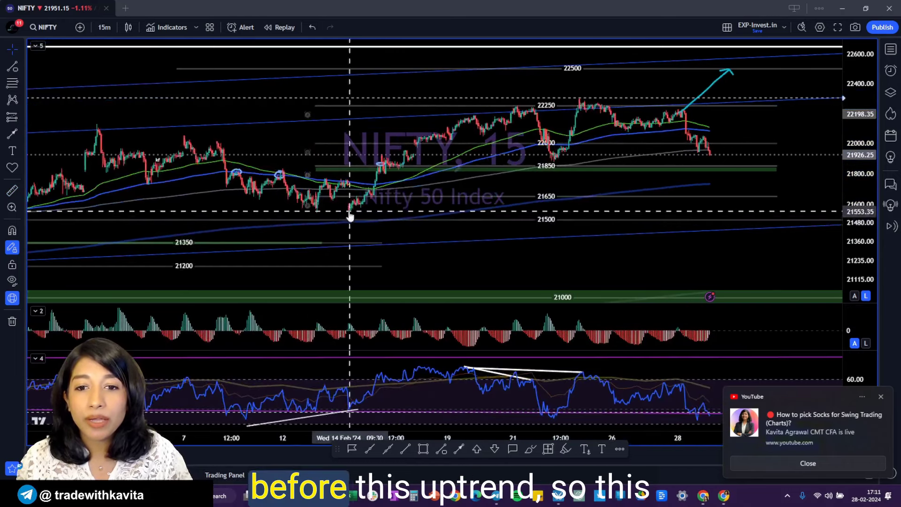
shift+click(344, 217)
click(536, 112)
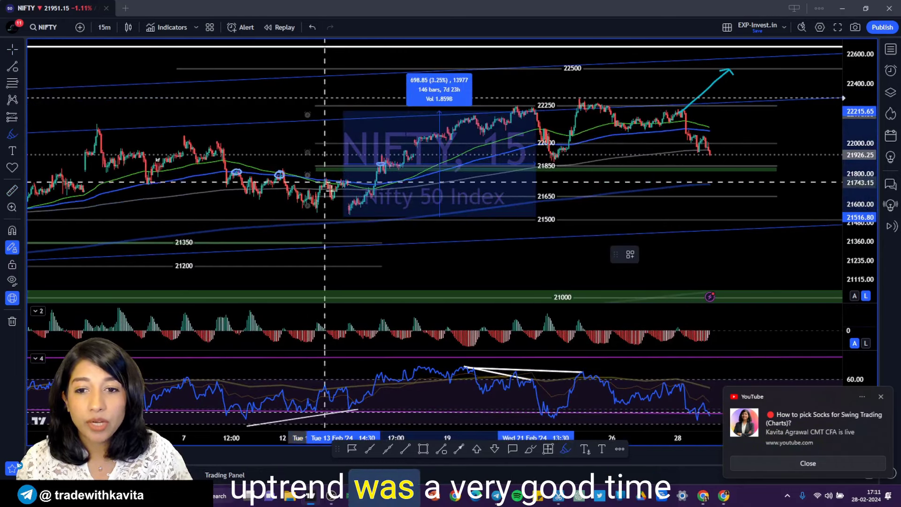
Highlight the 14 to 21 February uptrend and the choppy swings before it, back to late January, with freehand highlighter strokes
click(566, 449)
drag(348, 212, 540, 116)
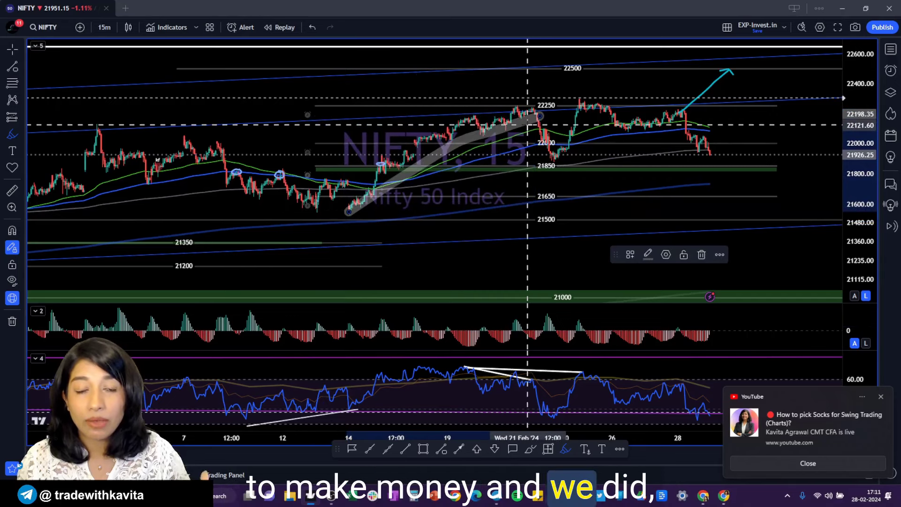
scroll(486, 228, down, 2)
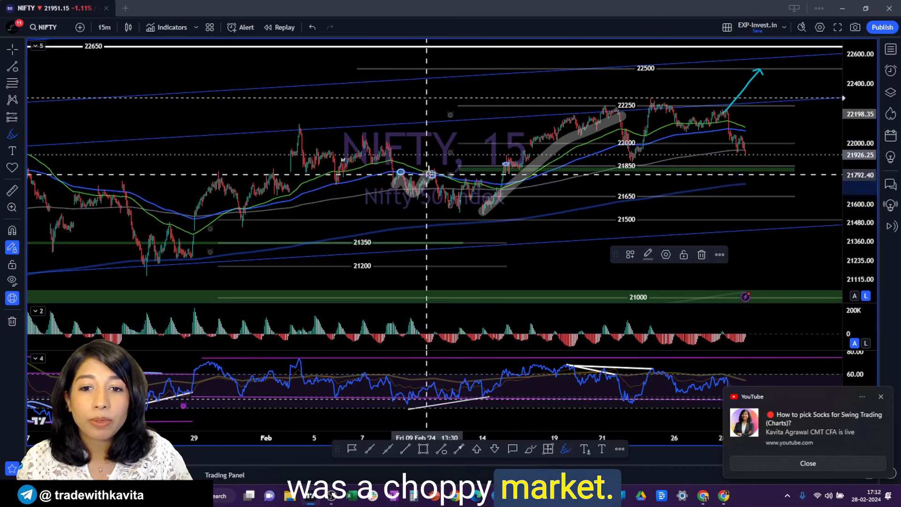
scroll(500, 229, down, 3)
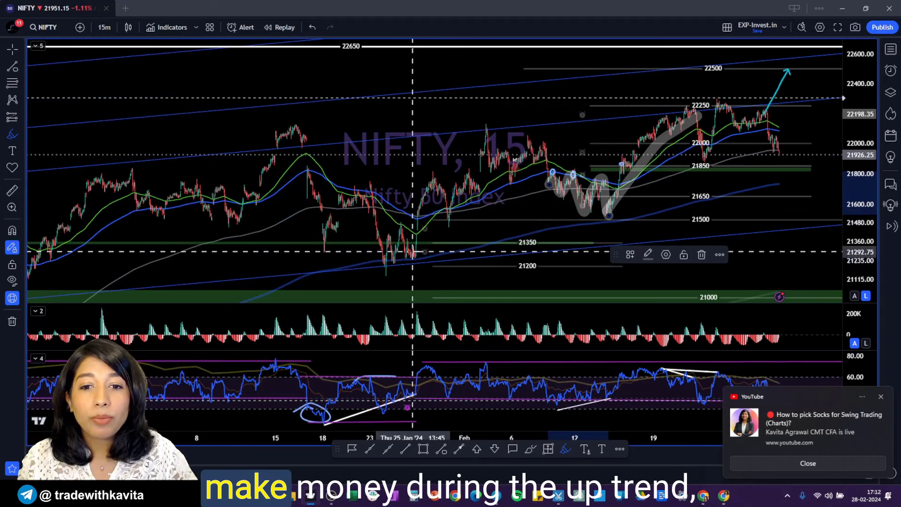
mouse_move(431, 173)
mouse_down()
mouse_move(449, 225)
mouse_move(489, 126)
mouse_up()
drag(511, 178, 533, 135)
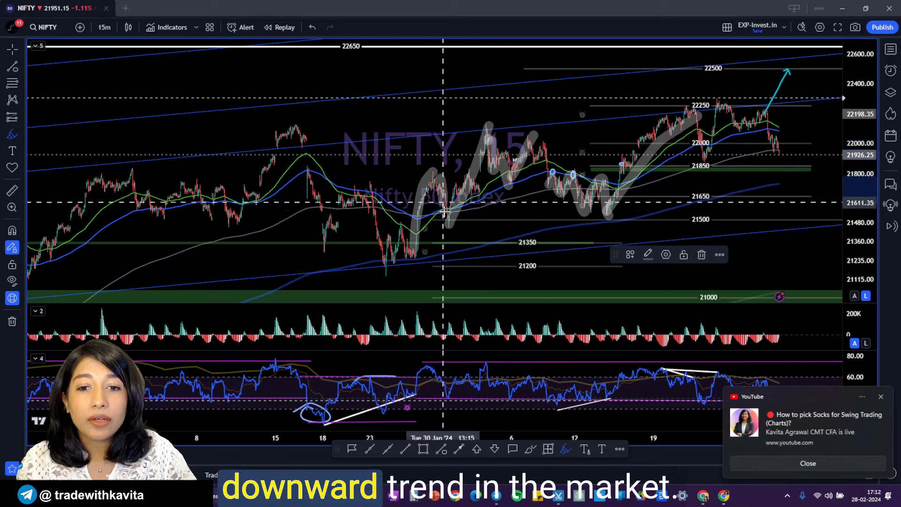
mouse_move(378, 276)
mouse_down()
mouse_move(408, 244)
mouse_move(412, 253)
mouse_up()
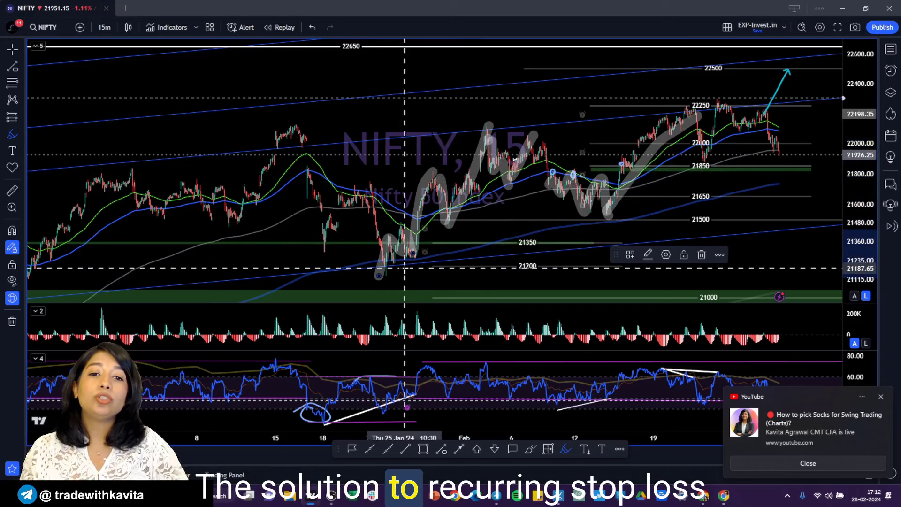
Undo all the highlighter strokes on the chart and dismiss the YouTube notification
key(ctrl+z)
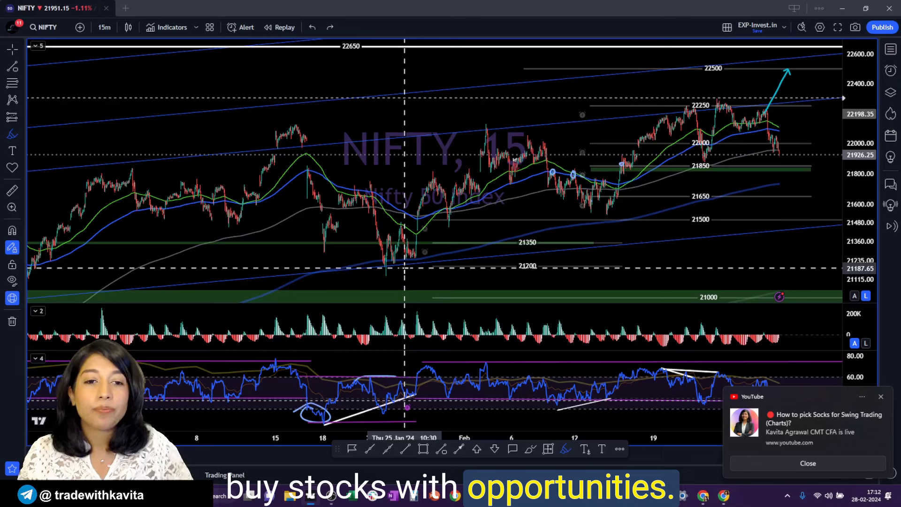
scroll(404, 268, up, 3)
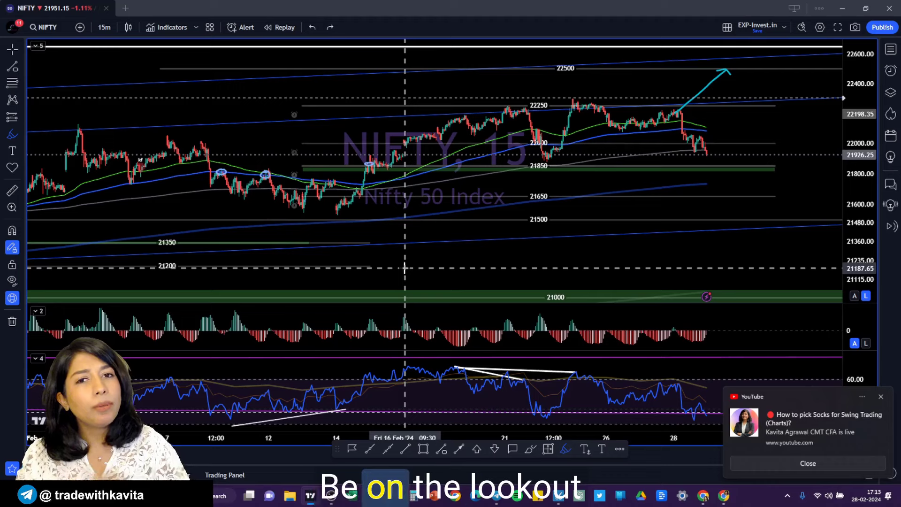
click(881, 396)
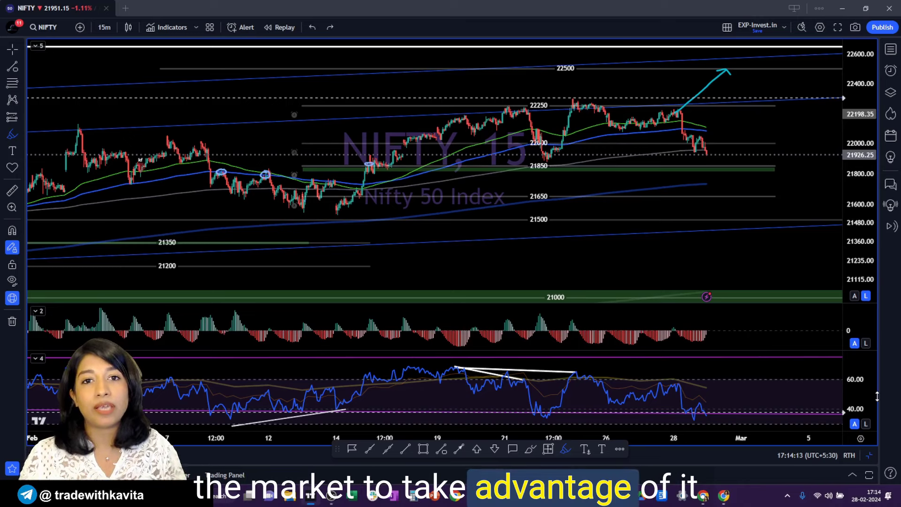
View the NIFTY chart on the 75-minute timeframe and return it to 15 minutes
scroll(725, 408, up, 3)
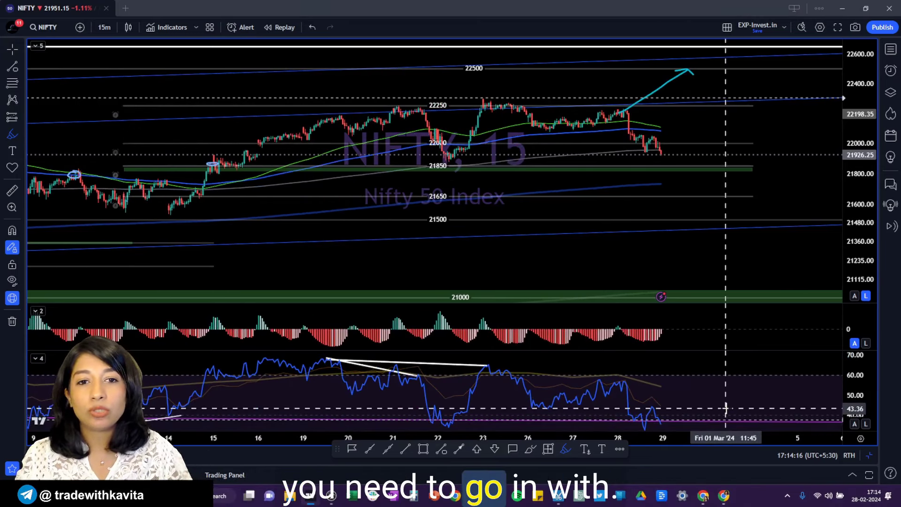
scroll(725, 408, up, 2)
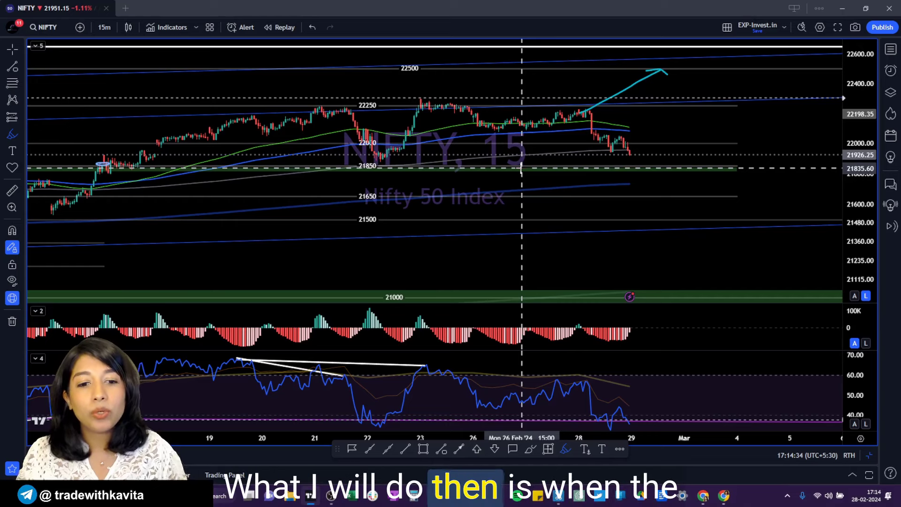
scroll(586, 209, down, 5)
key(Tab)
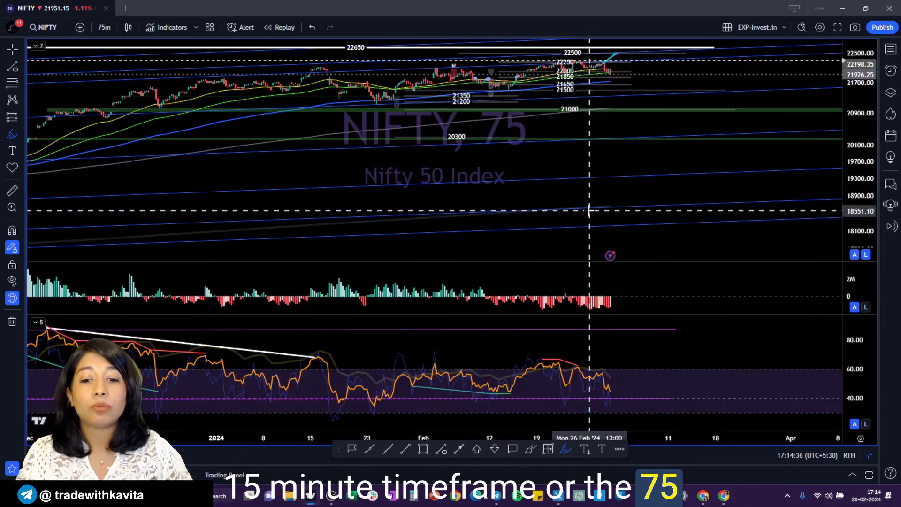
text(15)
key(Return)
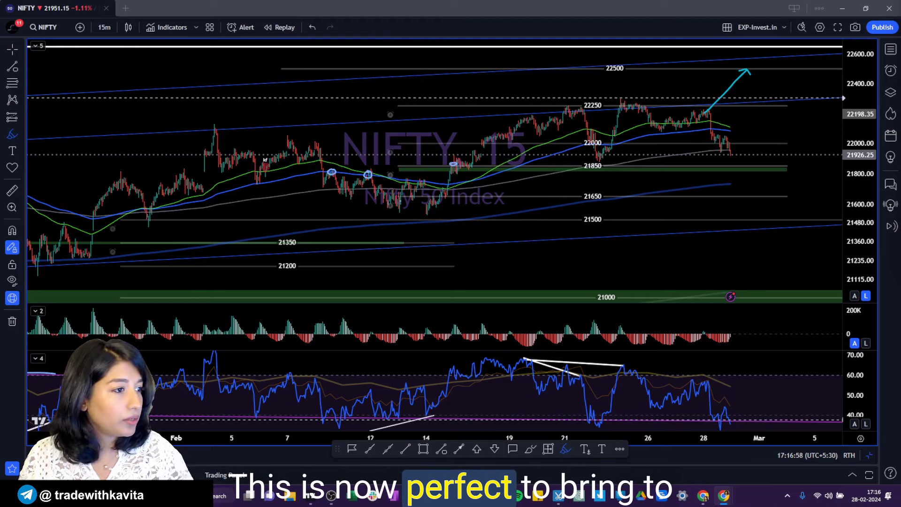
Switch to the Google Sheets tracking sheet and place its window side by side with the chart
drag(0, 281, 453, 110)
double_click(452, 109)
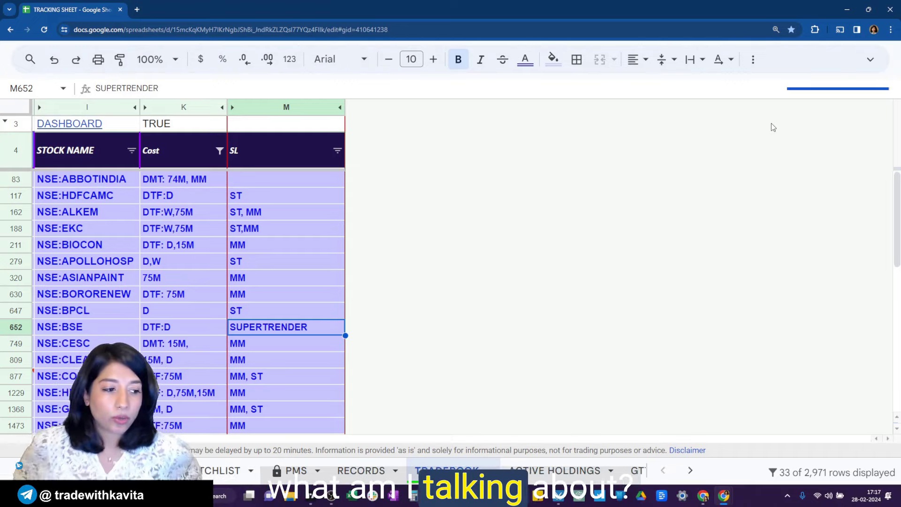
key(super+Right)
Review the stock names, their decision timeframes in the Cost column and the strategy codes in the SL column
drag(534, 180, 556, 431)
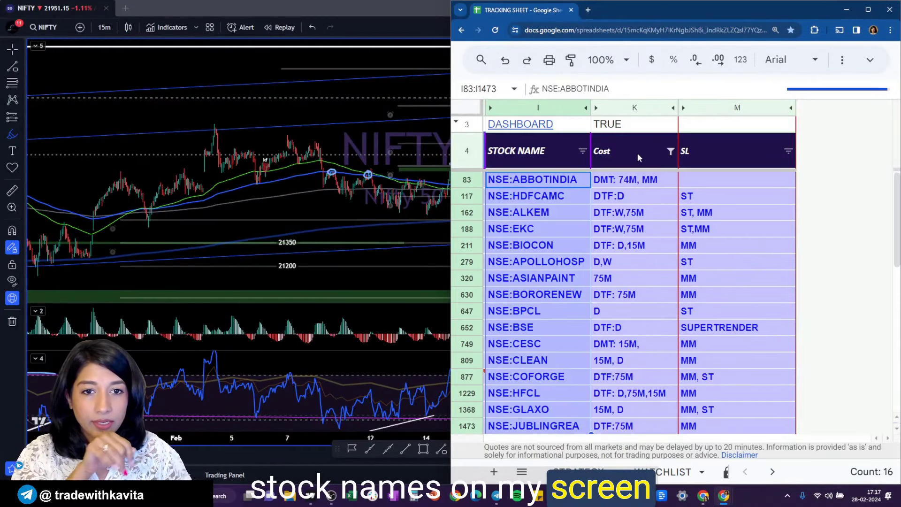
click(624, 185)
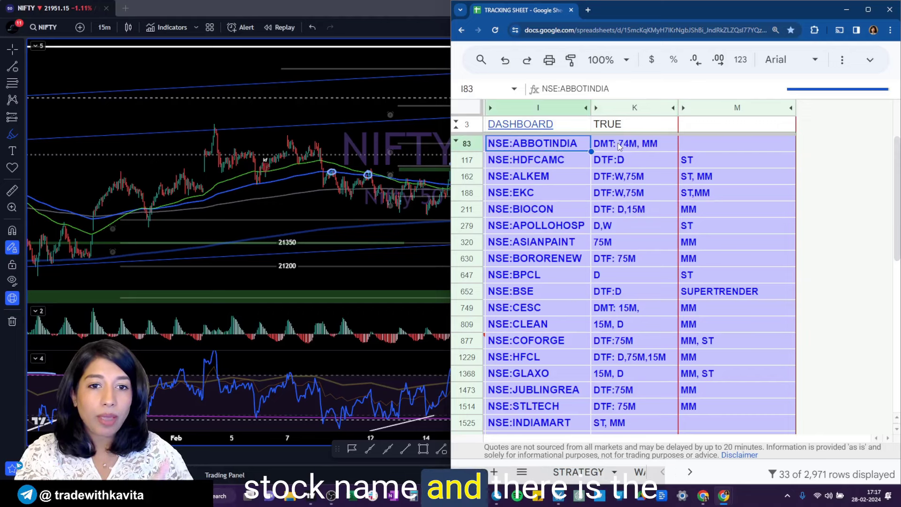
click(619, 150)
click(610, 162)
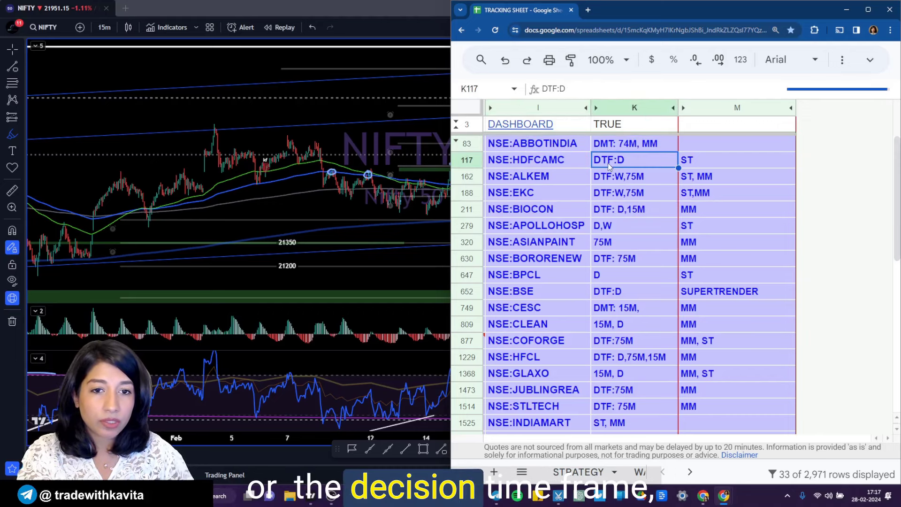
drag(706, 143, 707, 344)
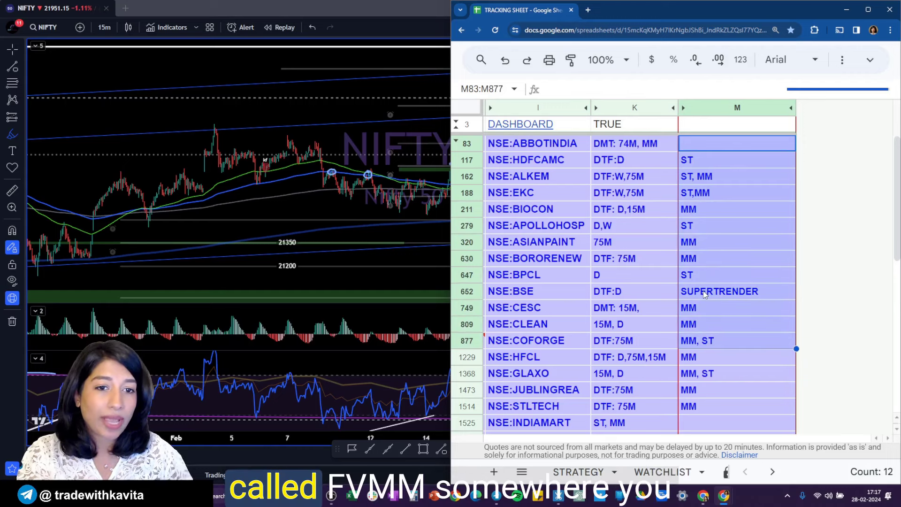
scroll(710, 254, down, 5)
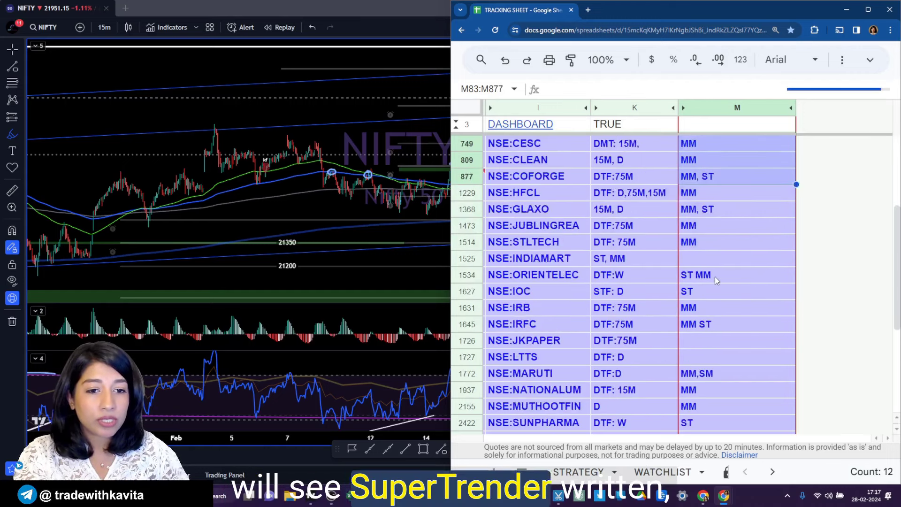
scroll(720, 309, down, 3)
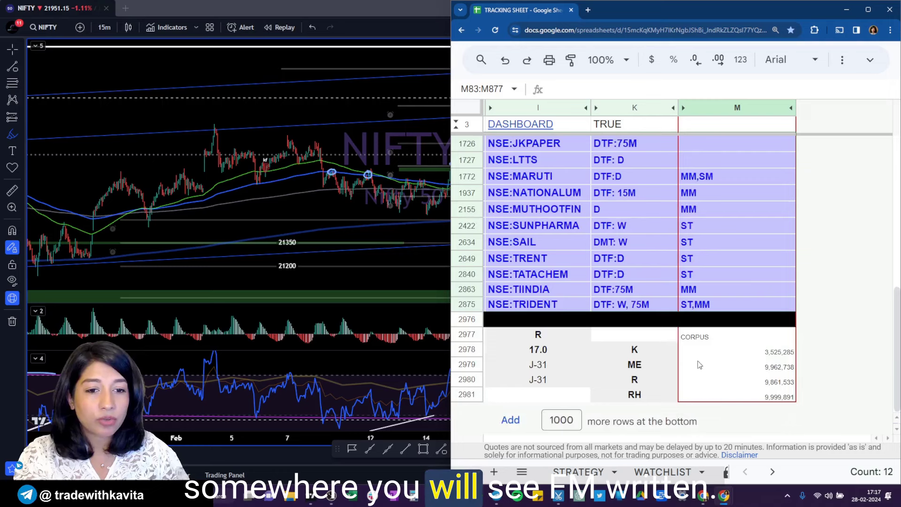
scroll(704, 305, up, 2)
click(709, 295)
scroll(708, 295, up, 5)
Return to the NIFTY chart and undo the stray highlighter mark
click(307, 115)
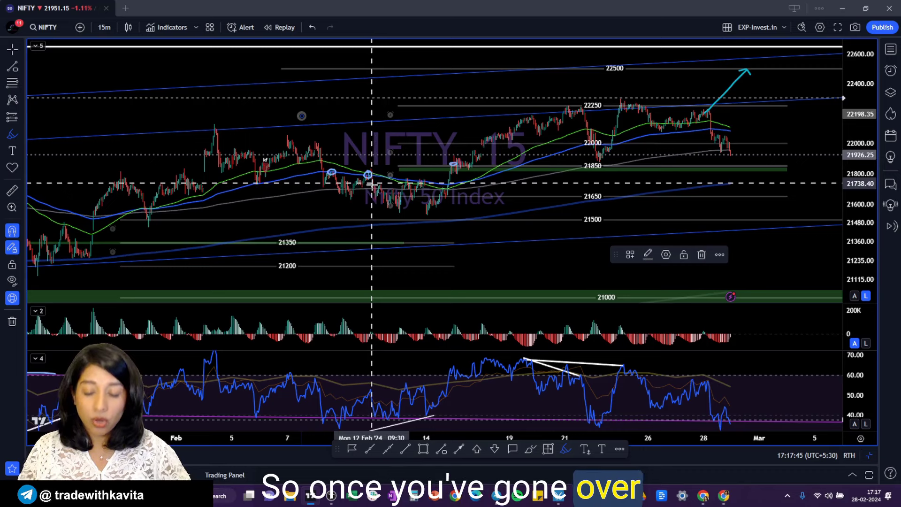
key(ctrl+z)
scroll(386, 178, up, 2)
scroll(403, 169, down, 3)
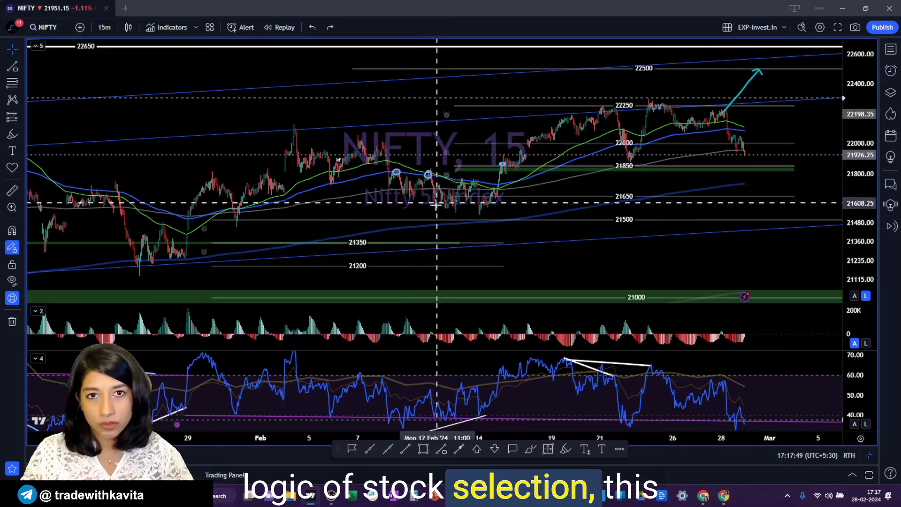
scroll(428, 193, down, 3)
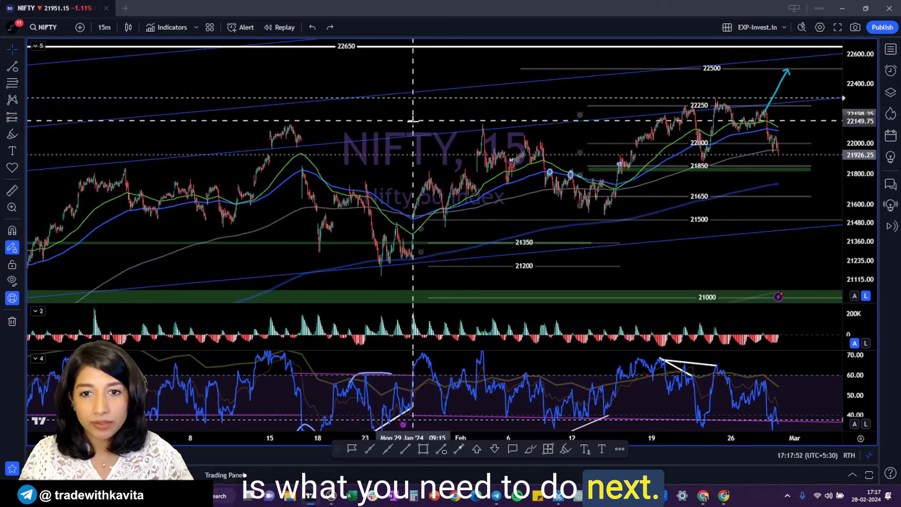
Switch back to the tracking sheet and select the first listed stock, NSE:ABBOTINDIA
key(super+Tab)
click(536, 160)
click(532, 143)
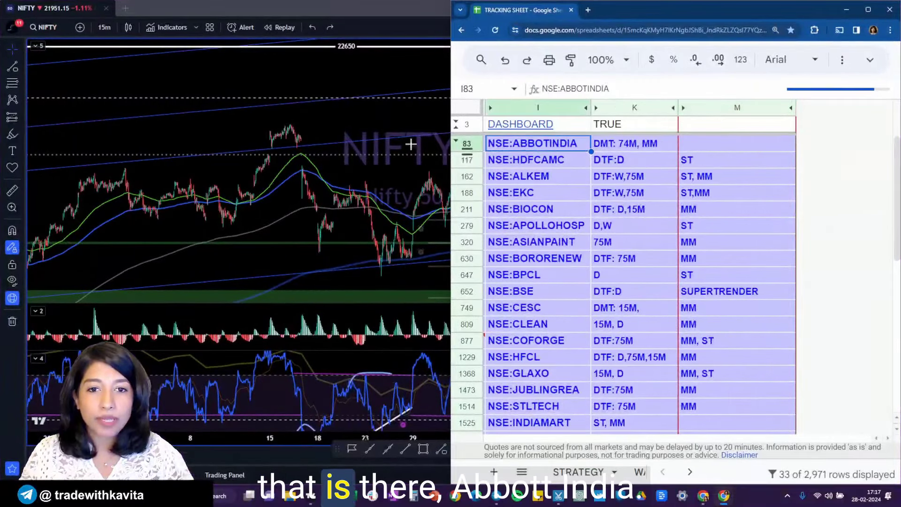
Search for ABBOTINDIA and load the NSE stock Abbott India Ltd in the TradingView chart, showing its history since January
click(413, 145)
text(ABOO)
key(BackSpace)
key(BackSpace)
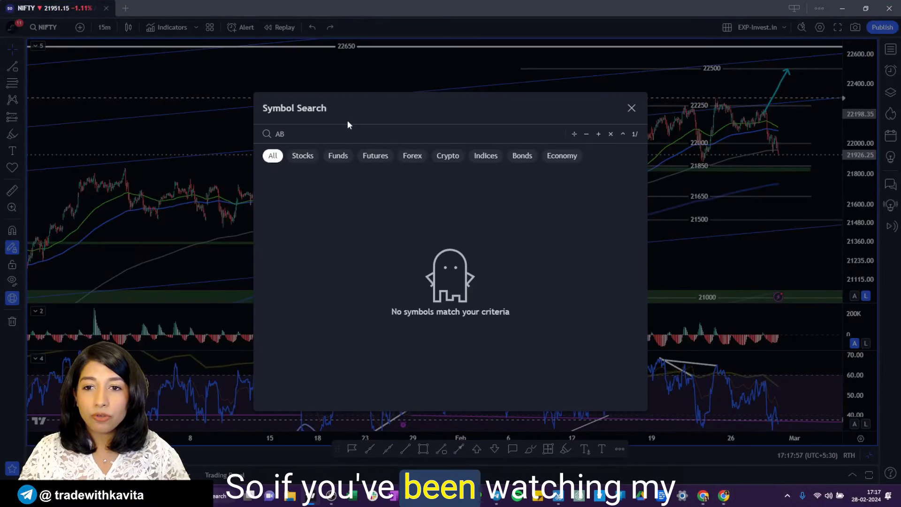
text(BOTIN)
key(Down)
key(Down)
key(Down)
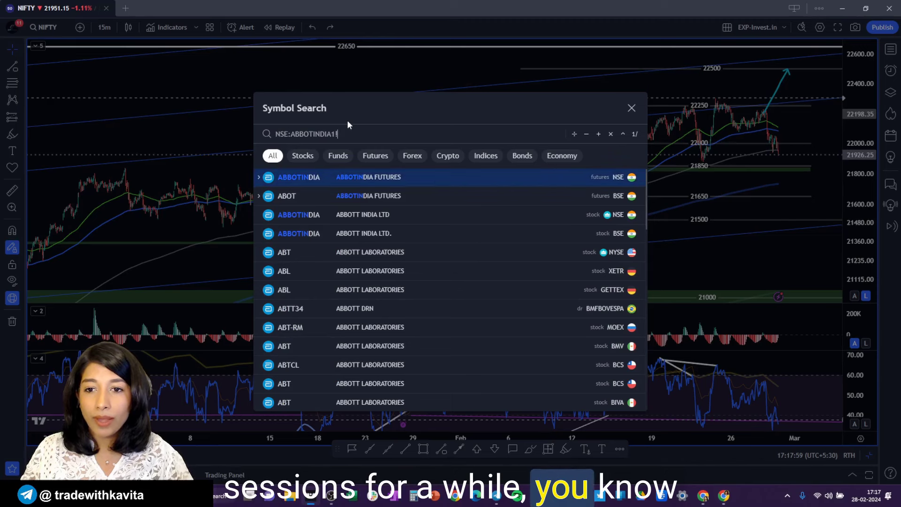
key(Return)
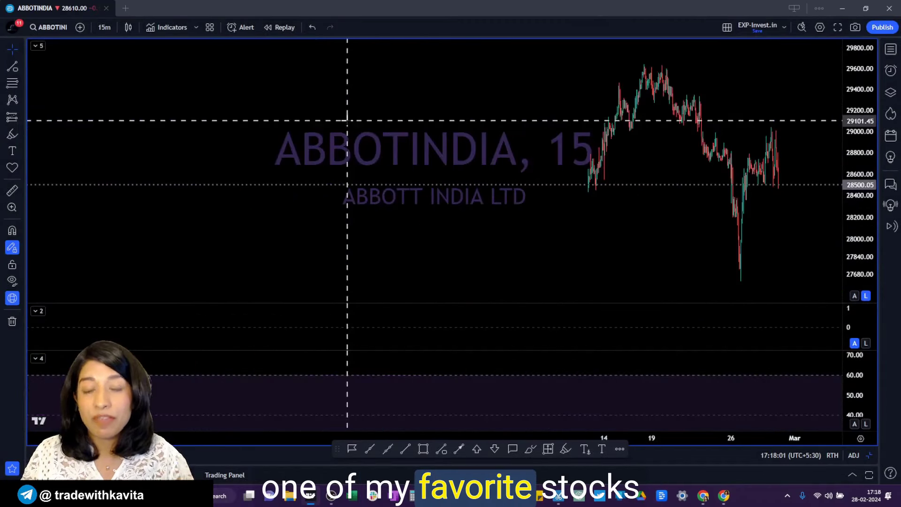
scroll(544, 213, down, 3)
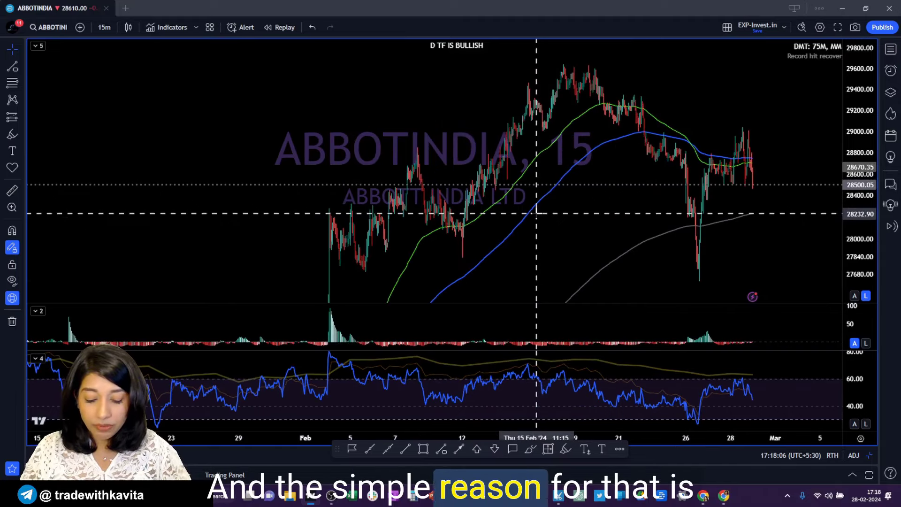
Examine ABBOTINDIA's 15-minute price trend from October through February against the moving averages and channel lines
scroll(536, 213, down, 5)
scroll(524, 258, down, 2)
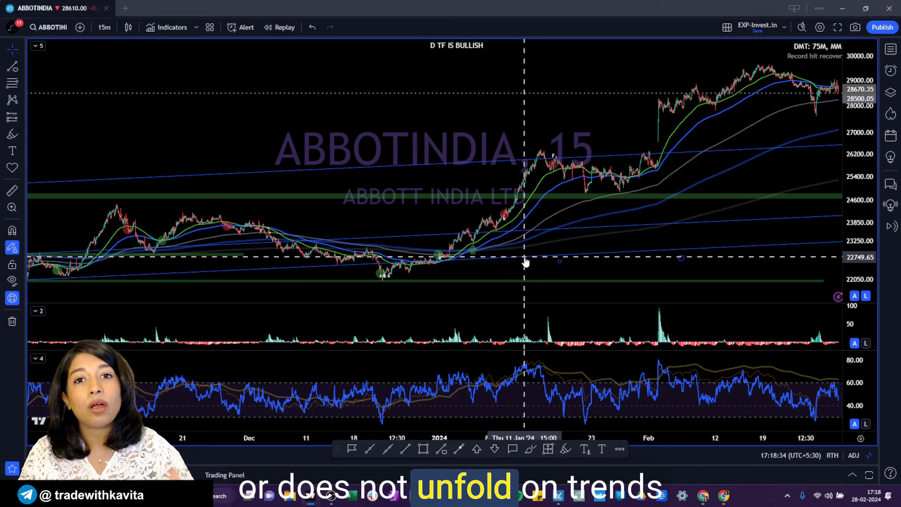
scroll(497, 271, up, 3)
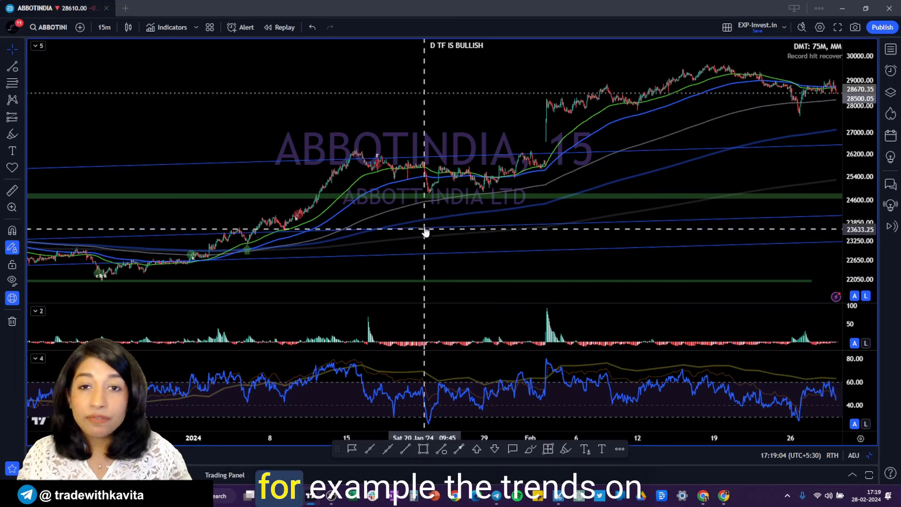
scroll(425, 228, down, 3)
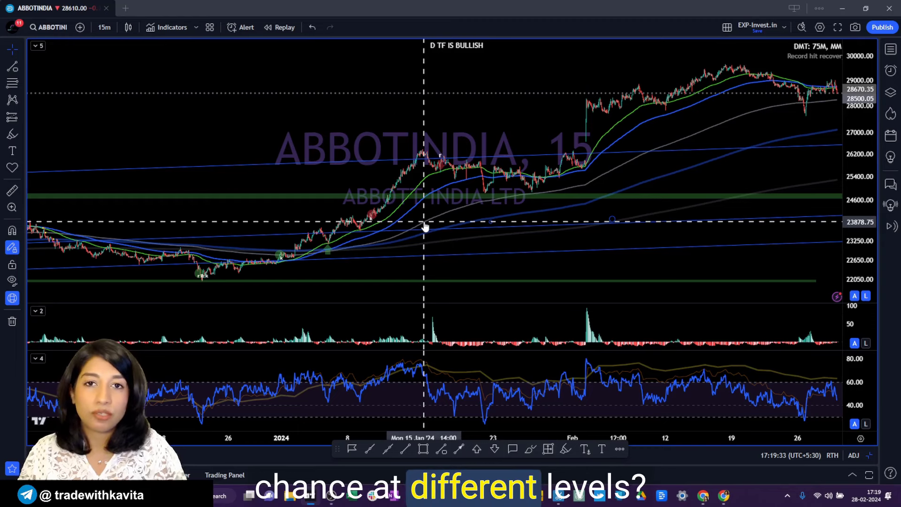
scroll(528, 138, down, 5)
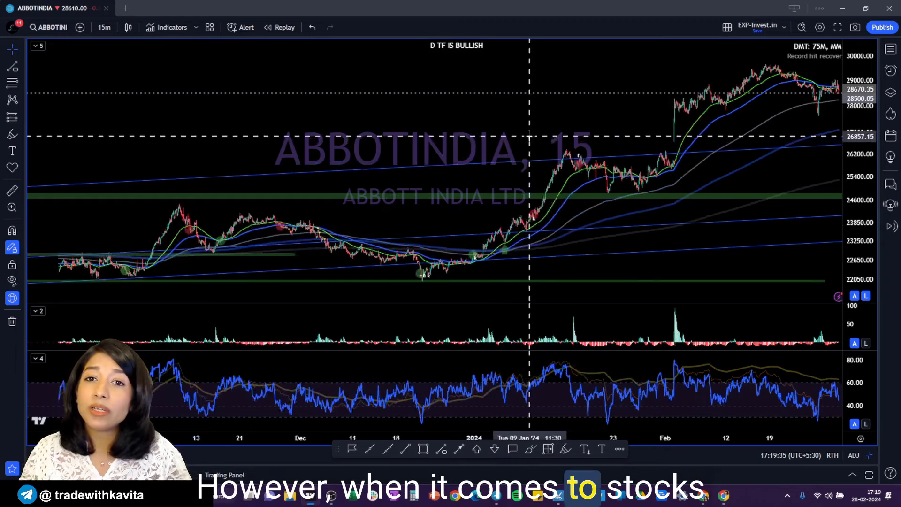
drag(527, 137, 364, 129)
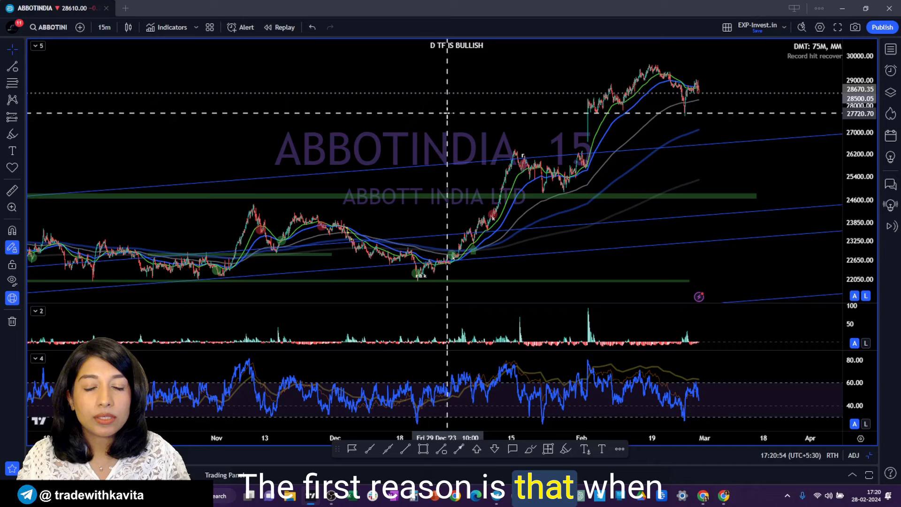
scroll(446, 113, down, 3)
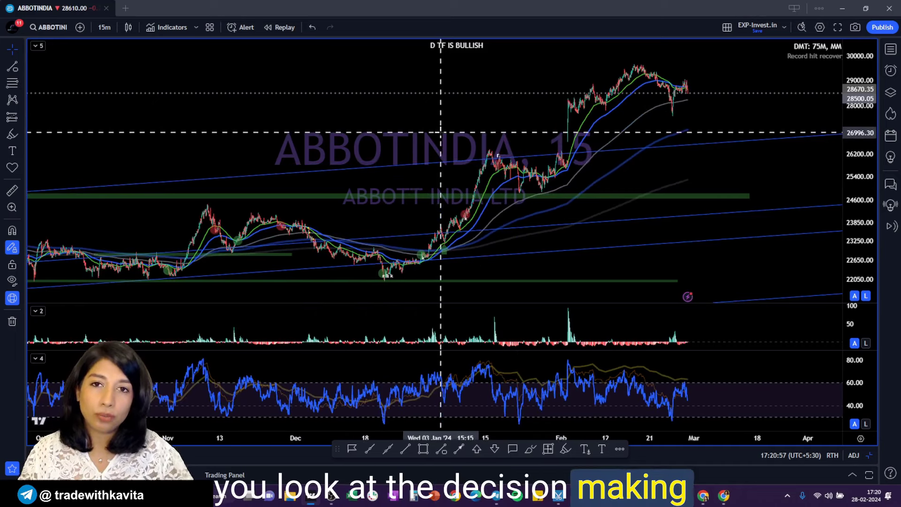
Display ABBOTINDIA on the daily timeframe and examine its trend across 2023 and early 2024
key(Tab)
key(Tab)
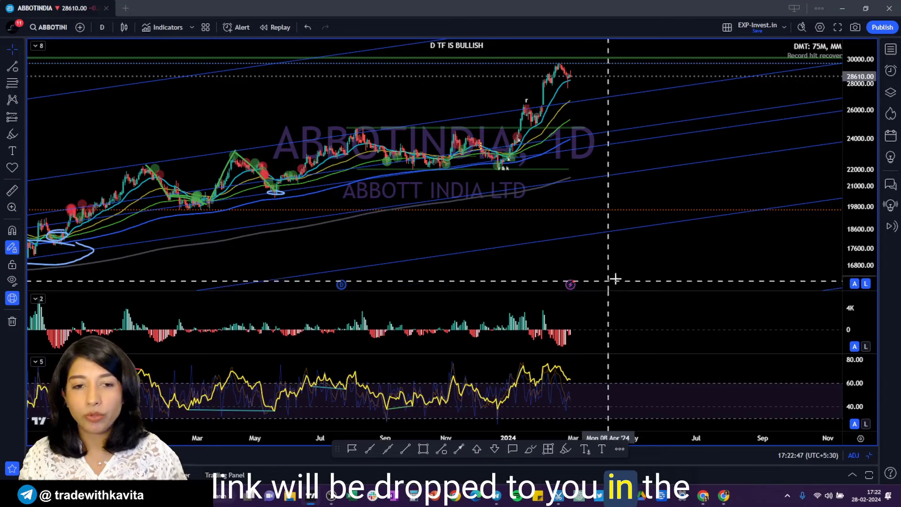
scroll(609, 255, down, 1)
scroll(611, 255, up, 4)
scroll(609, 250, down, 3)
scroll(612, 252, up, 3)
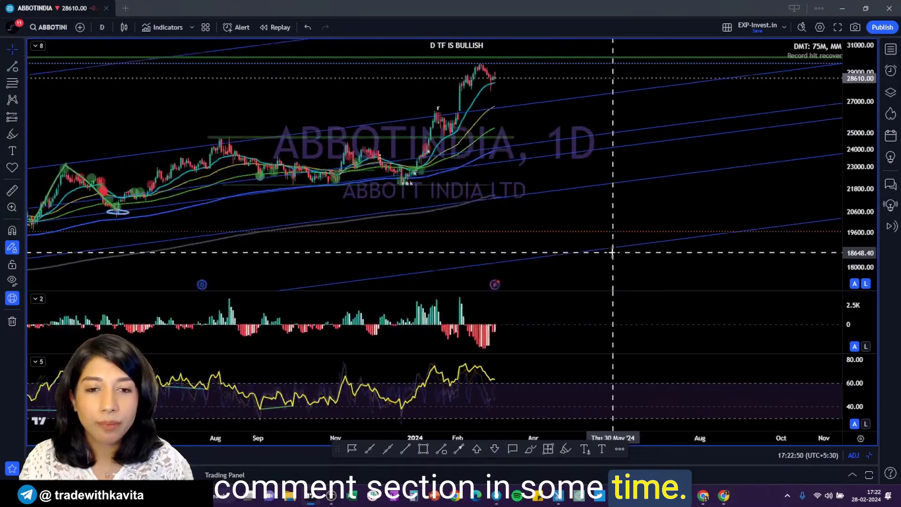
Review ABBOTINDIA's rally since late December on the 75-minute timeframe
scroll(613, 253, up, 1)
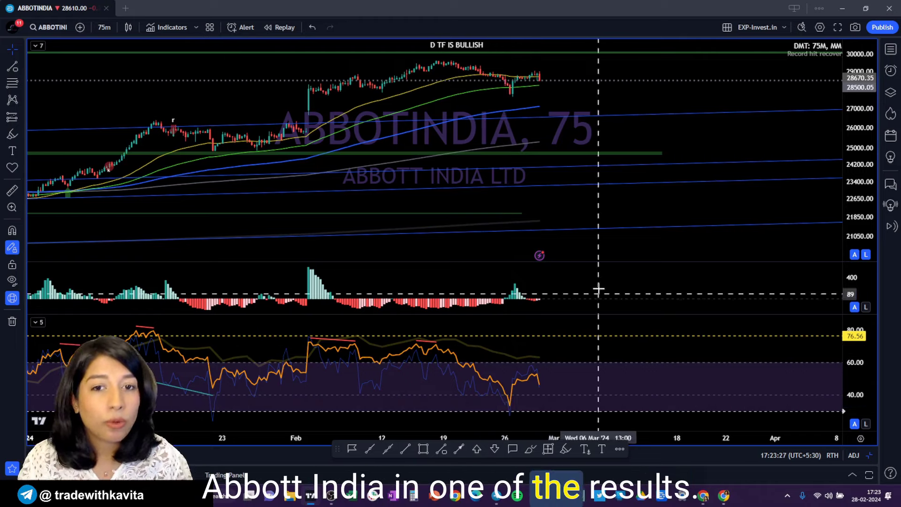
scroll(641, 156, down, 3)
scroll(625, 97, up, 2)
drag(632, 97, 565, 98)
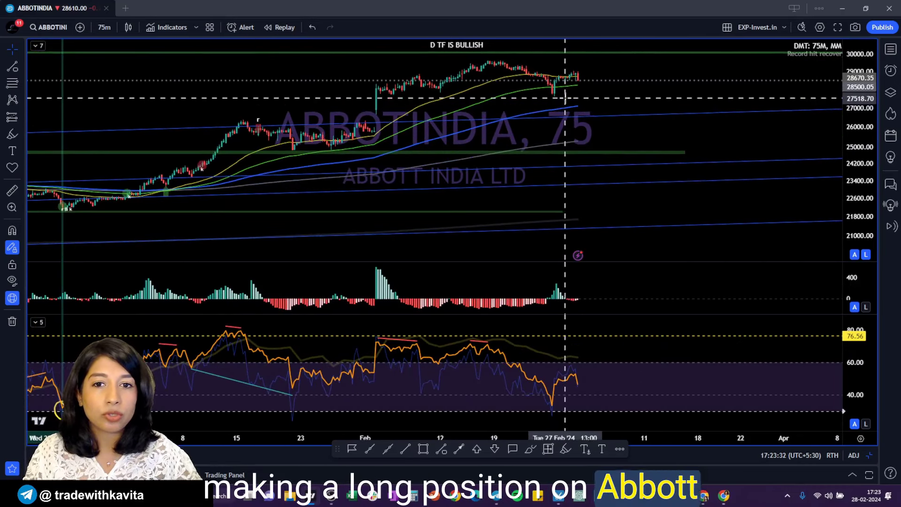
Set the chart interval to D and examine ABBOTINDIA's past trends from early 2024 back to 2021
text(D)
key(Return)
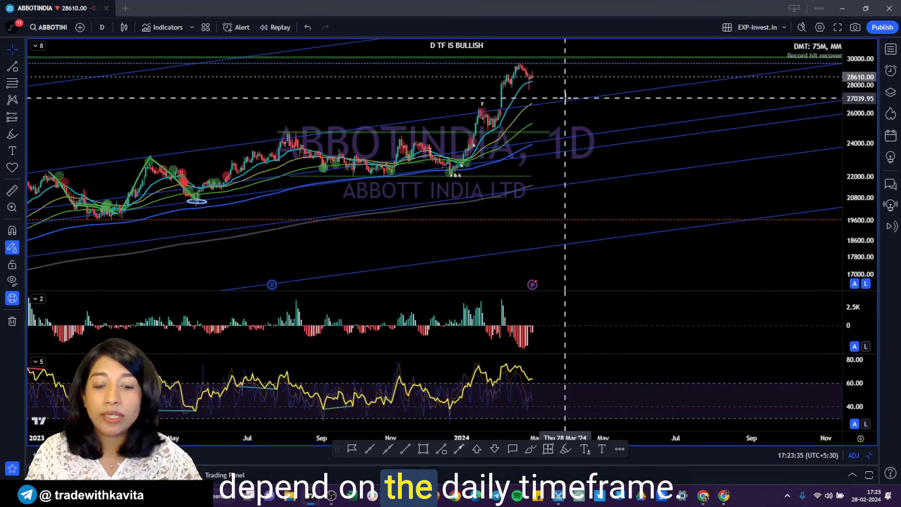
scroll(565, 98, up, 2)
drag(472, 121, 665, 161)
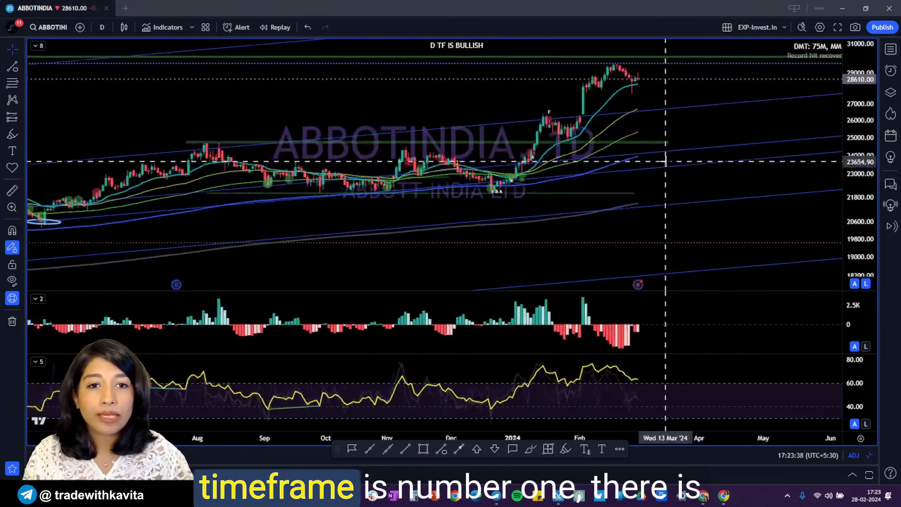
scroll(666, 164, up, 2)
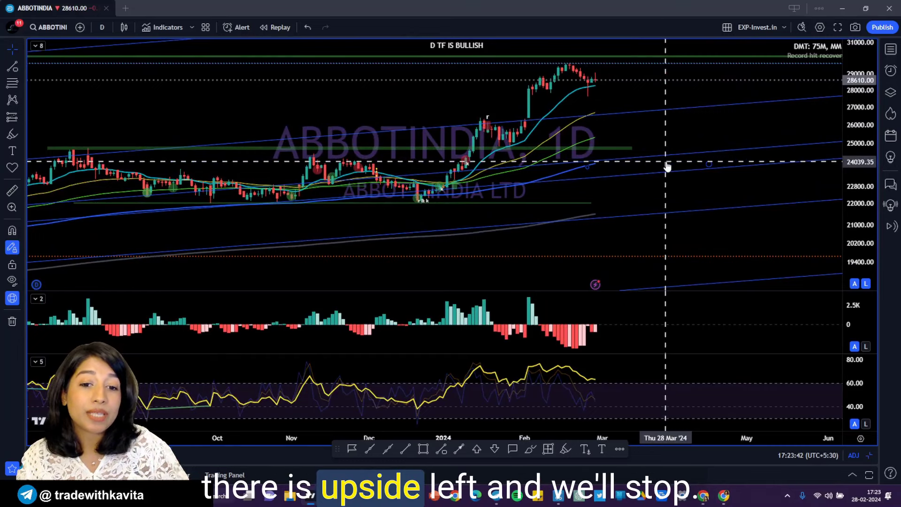
scroll(667, 166, down, 3)
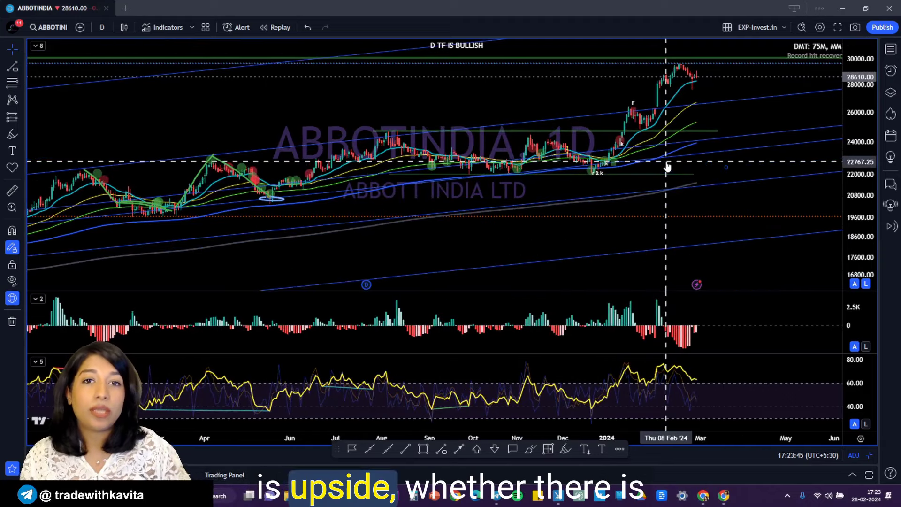
scroll(666, 167, down, 3)
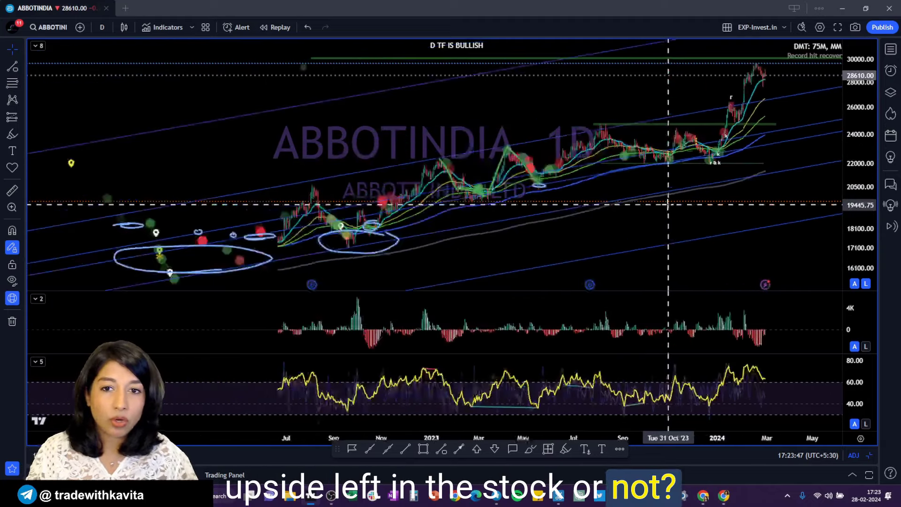
scroll(668, 205, down, 5)
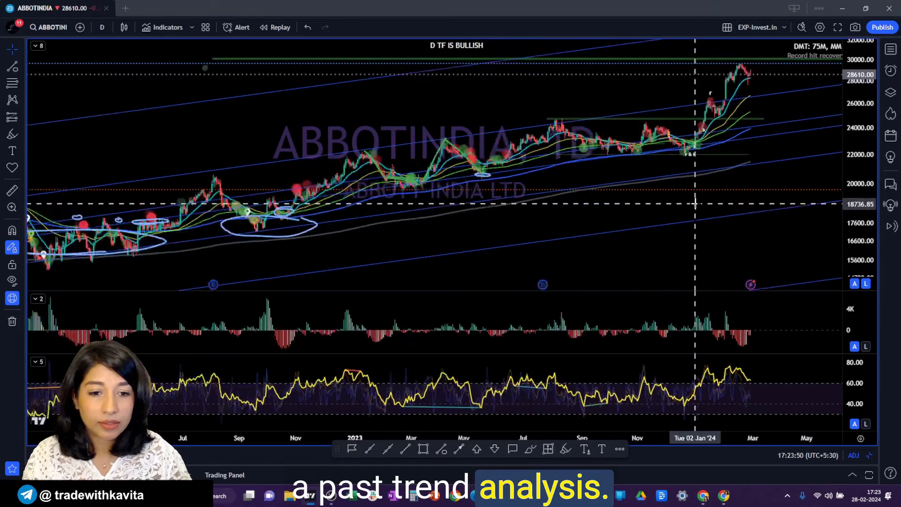
Cast the screen to the available Kmtabby display, then close the Cast pane and frame the daily chart from December 2022 onward
key(super+k)
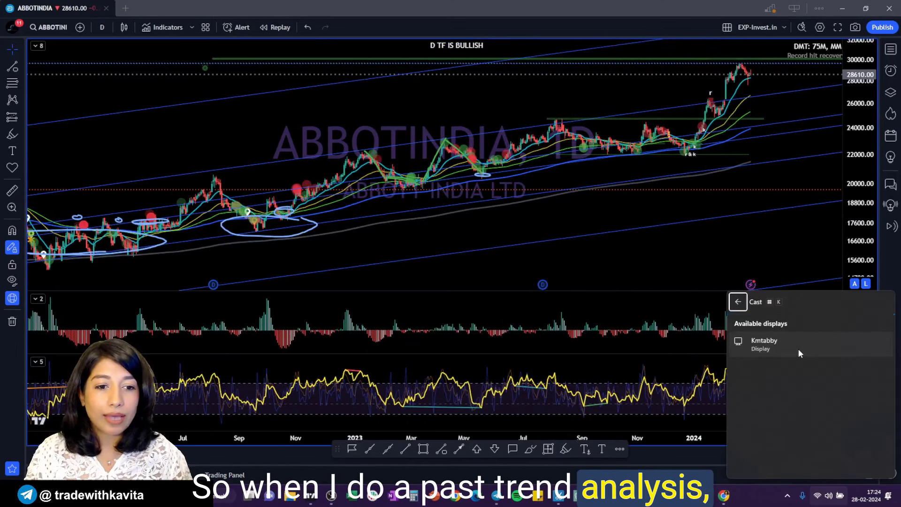
click(798, 350)
scroll(610, 258, down, 3)
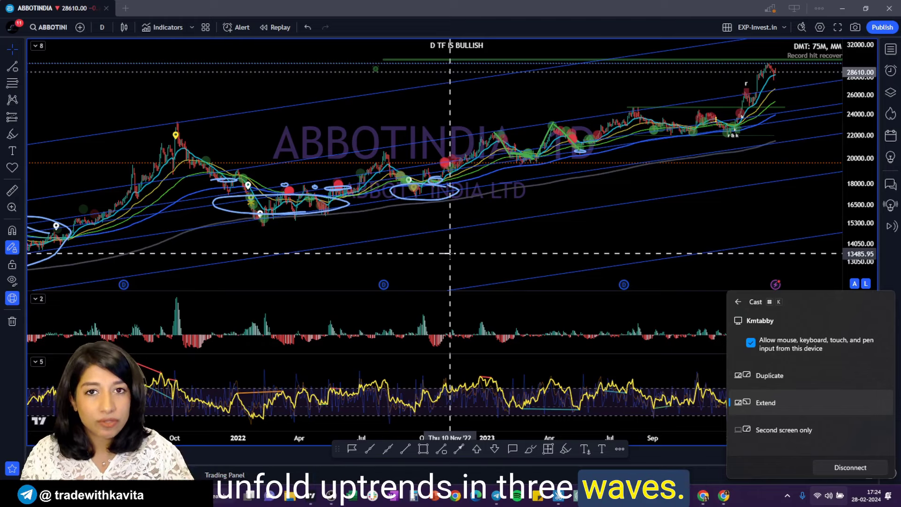
scroll(434, 249, up, 3)
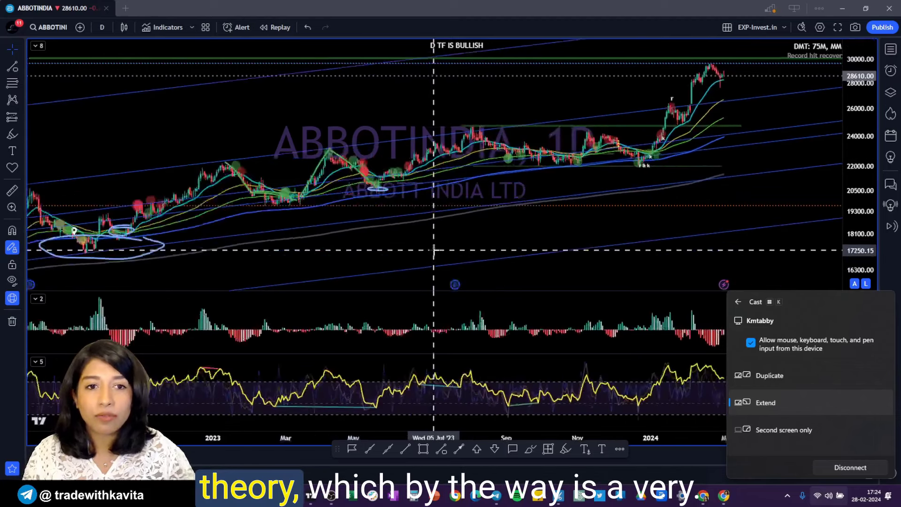
scroll(434, 250, up, 2)
click(718, 239)
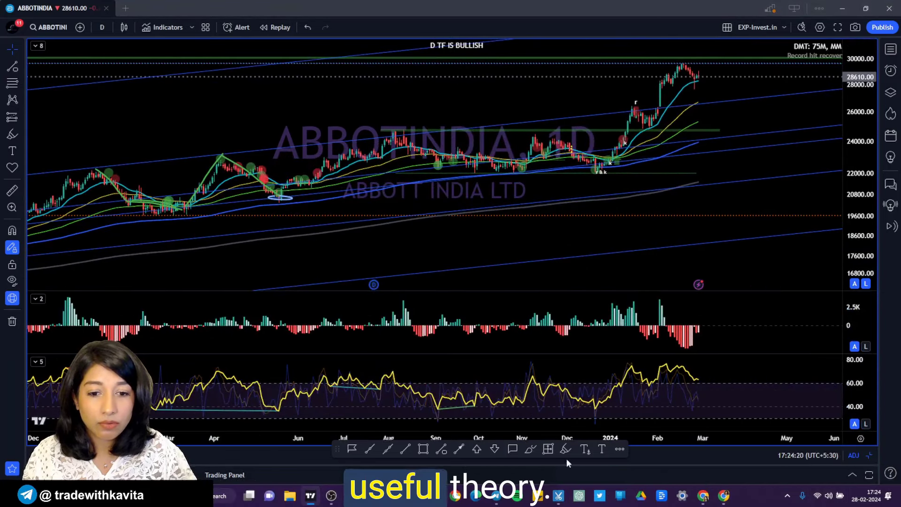
Sketch two rising five-wave patterns, each followed by a three-wave correction, across the daily chart with the Brush
click(525, 451)
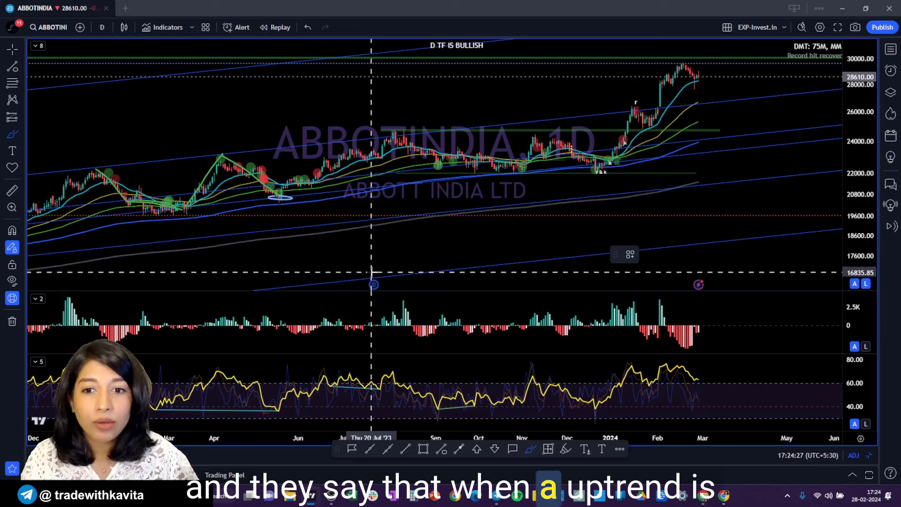
mouse_move(374, 271)
mouse_down()
mouse_move(580, 216)
mouse_move(643, 179)
mouse_move(696, 186)
mouse_move(780, 108)
mouse_move(788, 162)
mouse_move(814, 145)
mouse_up()
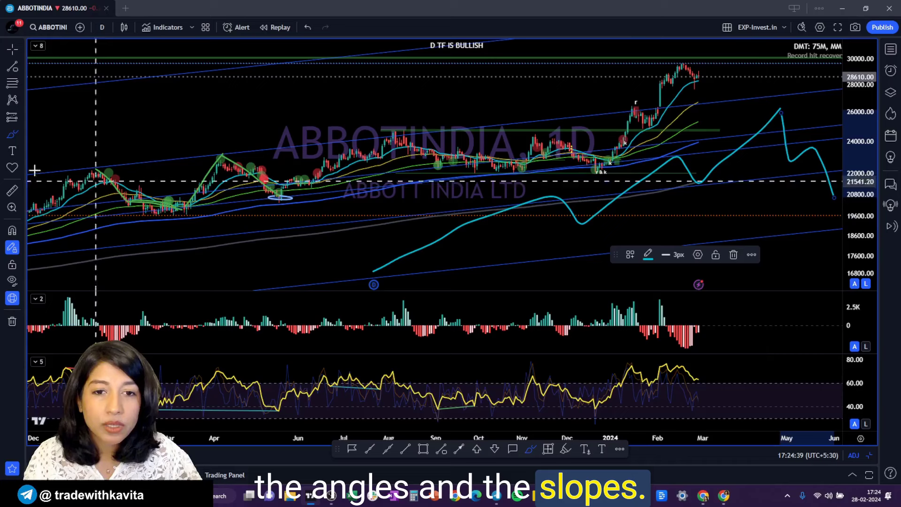
mouse_move(222, 261)
mouse_down()
mouse_move(388, 190)
mouse_move(507, 176)
mouse_move(659, 80)
mouse_move(706, 139)
mouse_move(769, 167)
mouse_up()
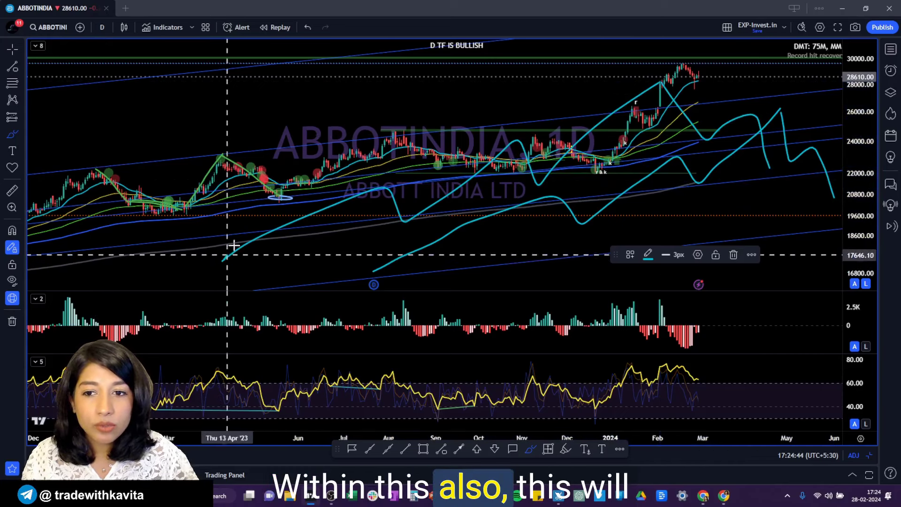
Brush smaller sub-waves along the legs of the steeper sketched wave pattern
drag(233, 246, 332, 224)
mouse_move(375, 178)
mouse_down()
mouse_move(383, 203)
mouse_move(404, 215)
mouse_up()
mouse_move(437, 179)
mouse_down()
mouse_move(516, 135)
mouse_move(535, 158)
mouse_move(561, 142)
mouse_up()
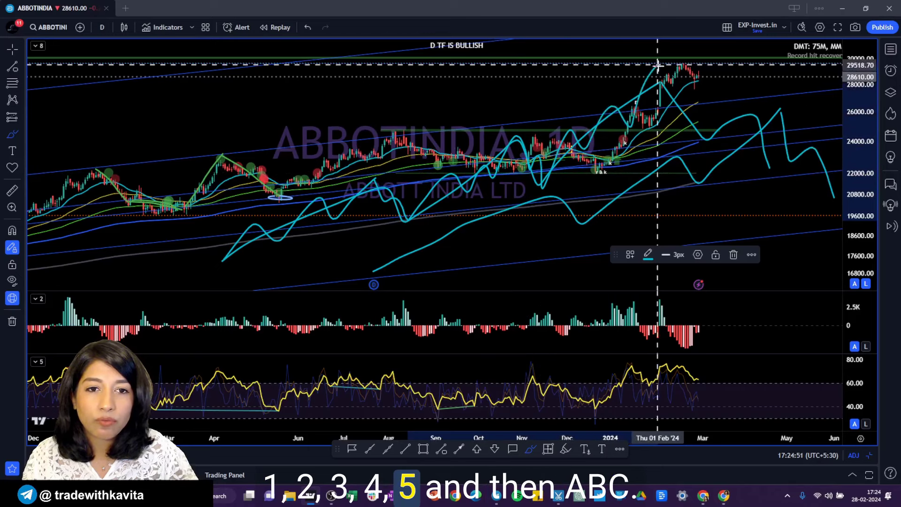
mouse_move(230, 260)
mouse_down()
mouse_move(230, 232)
mouse_move(252, 252)
mouse_up()
mouse_move(254, 218)
mouse_down()
mouse_move(281, 231)
mouse_move(292, 225)
mouse_up()
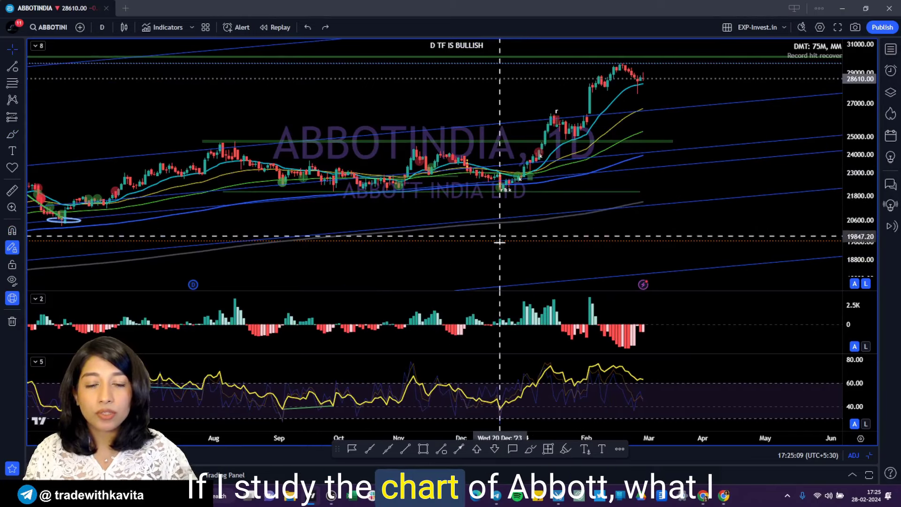
Mark the start of the previous bull trend with a vertical line at 20 December 2023 and review the peaks after it
scroll(445, 238, up, 3)
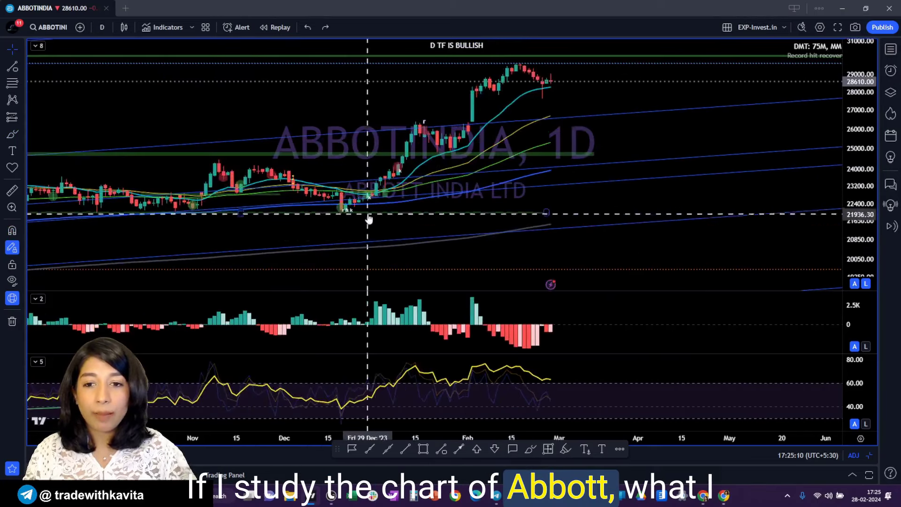
click(341, 216)
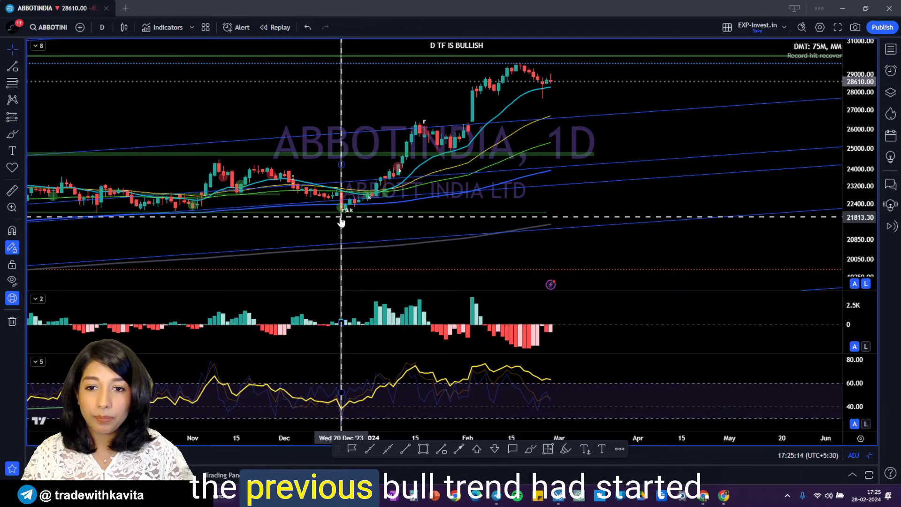
scroll(463, 214, down, 3)
scroll(412, 218, up, 5)
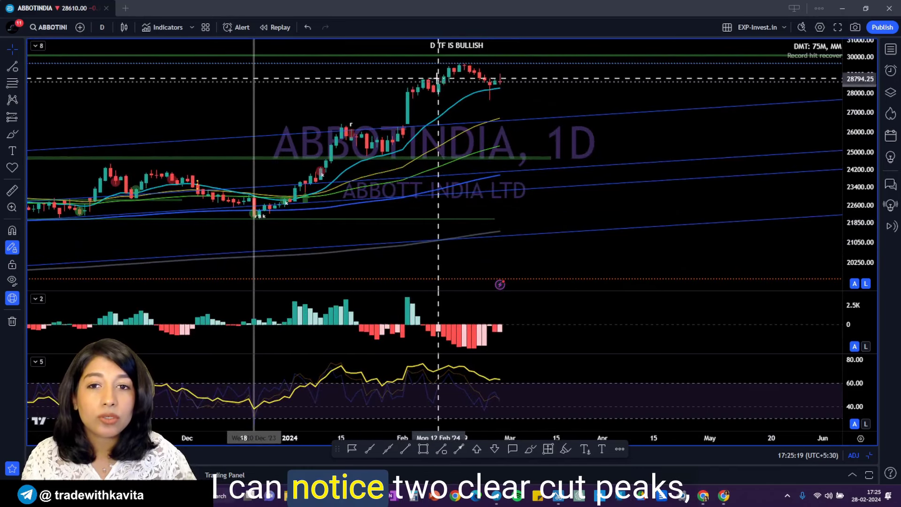
scroll(469, 94, down, 2)
scroll(429, 71, up, 4)
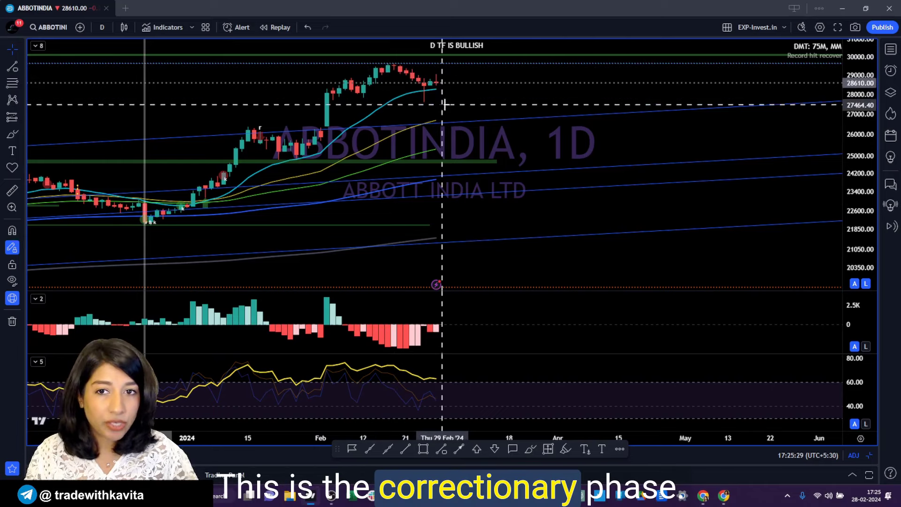
Compare the rally and its correction on the 15-minute timeframe, then return to the daily chart
key(Tab)
scroll(478, 155, up, 4)
key(Tab)
scroll(638, 181, up, 5)
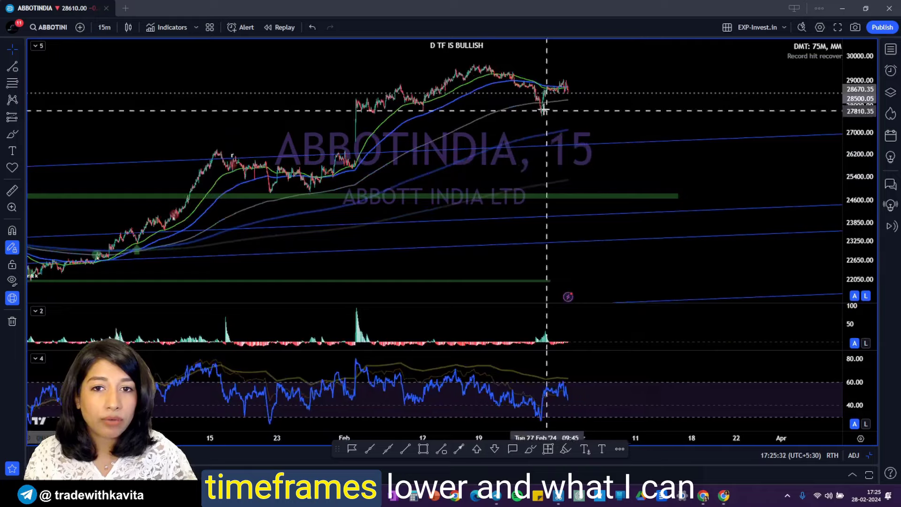
scroll(558, 392, down, 4)
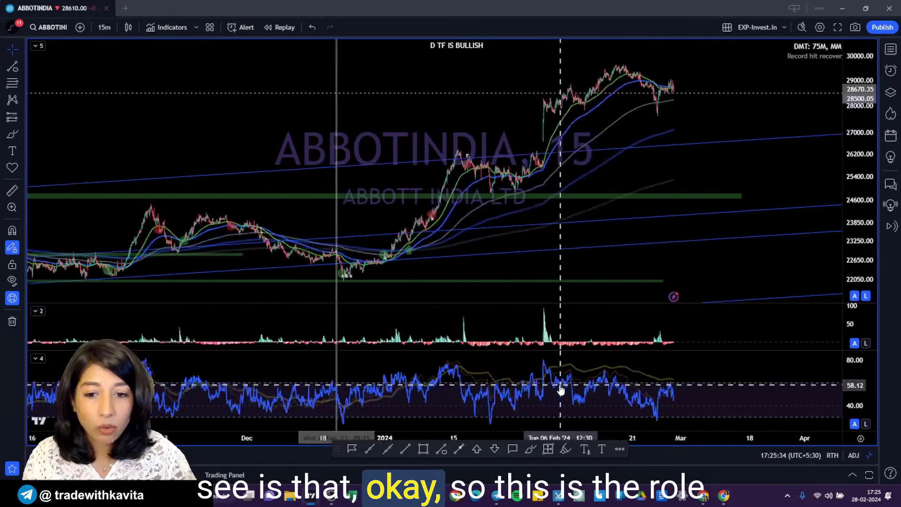
key(Tab)
key(Tab)
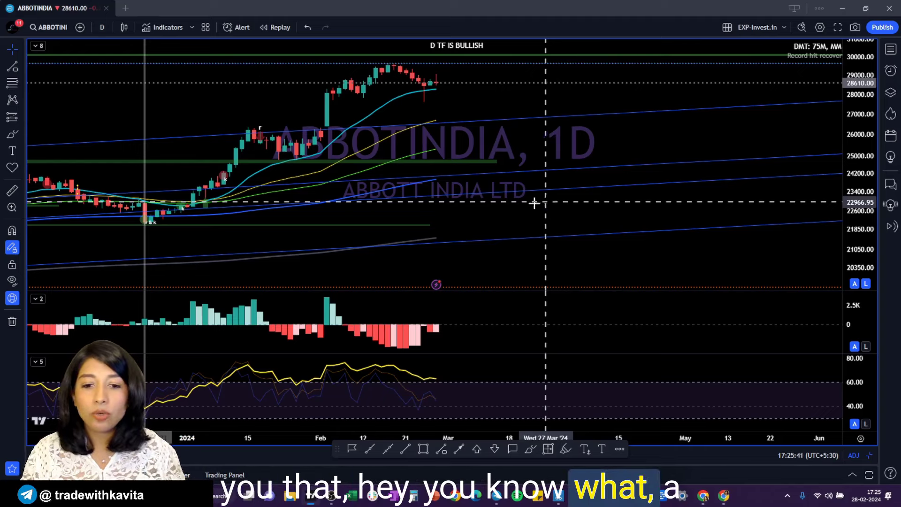
Add the text label "new rally" below the December 2023 low beside the vertical line
click(601, 449)
click(139, 234)
text(new)
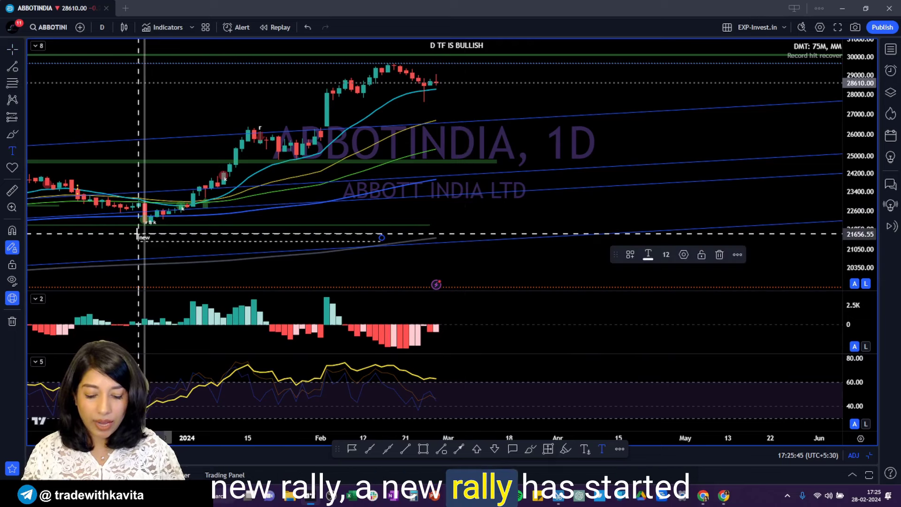
text( rally)
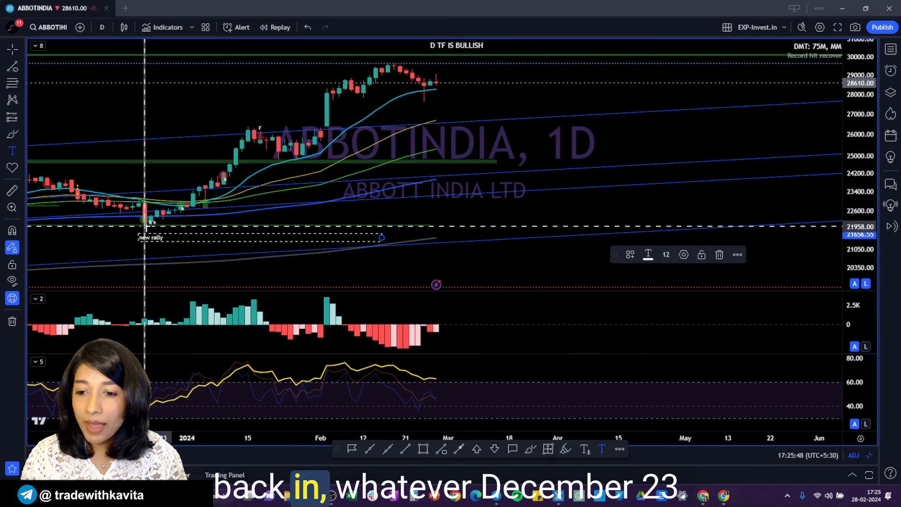
Label the January pullback low "leg 2" and the late-February pullback low "leg 3" with text
click(273, 167)
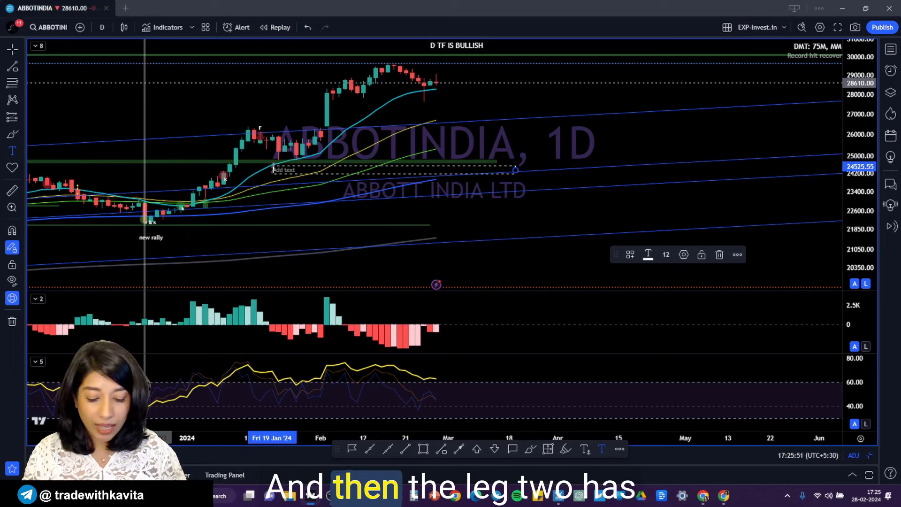
text(leg 2)
click(428, 93)
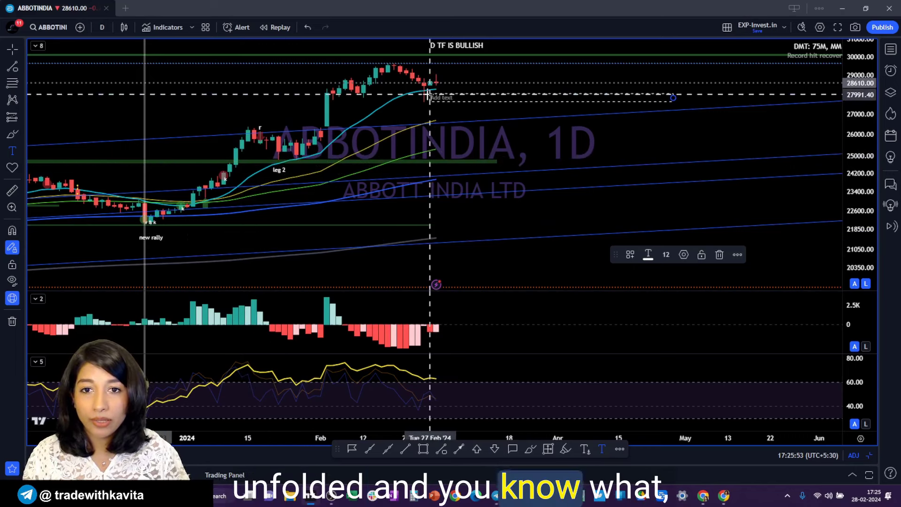
text(leg 3)
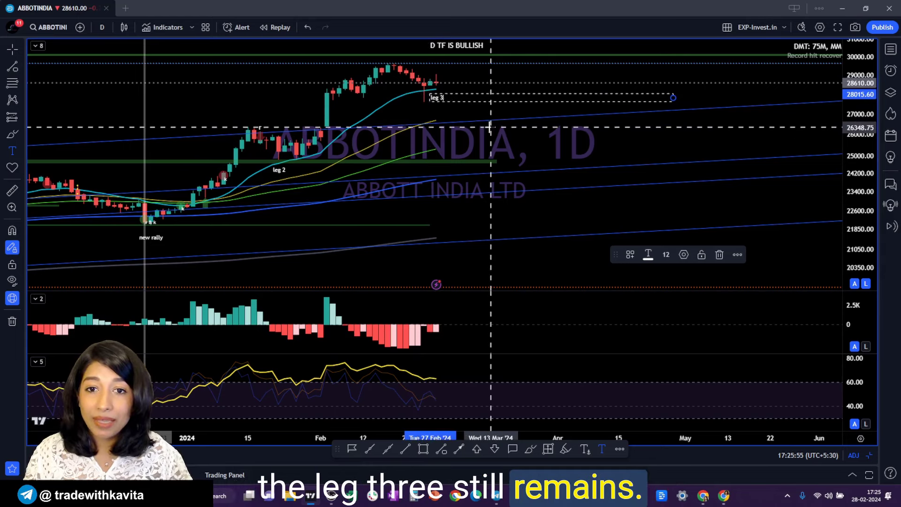
key(Escape)
Review the labelled rally legs on the 75-minute timeframe and then on the 15-minute timeframe
scroll(504, 147, up, 2)
scroll(488, 215, down, 3)
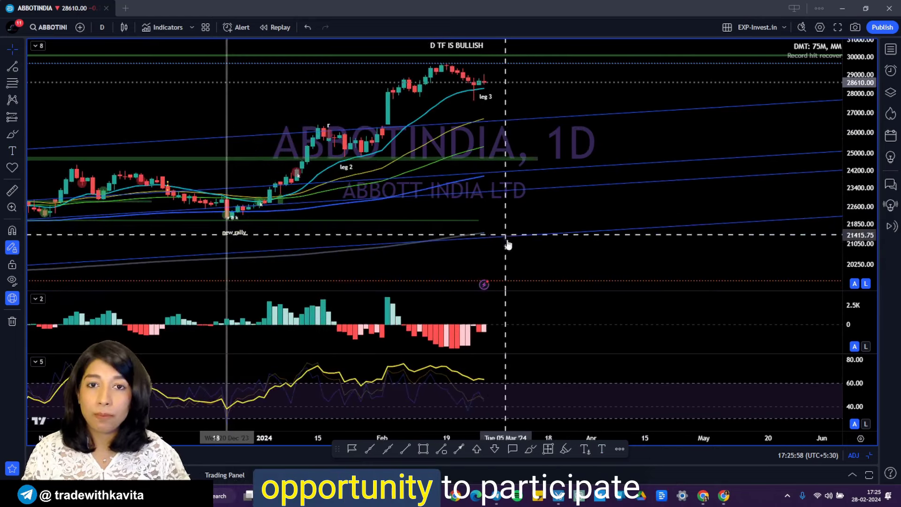
text(75)
key(Return)
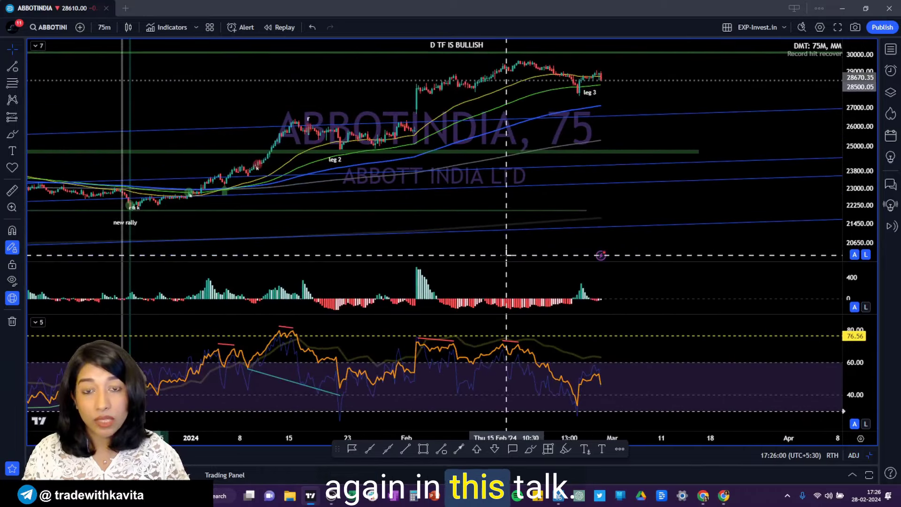
text(15)
key(Return)
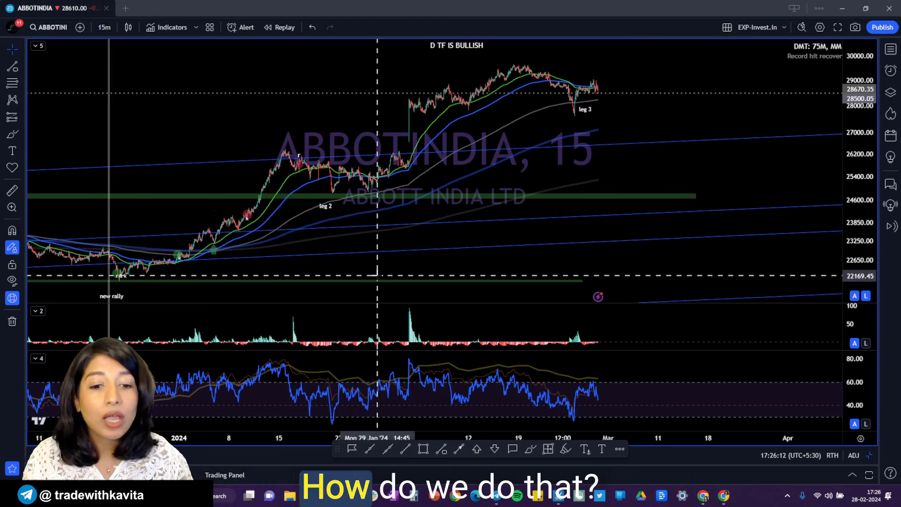
scroll(610, 176, up, 3)
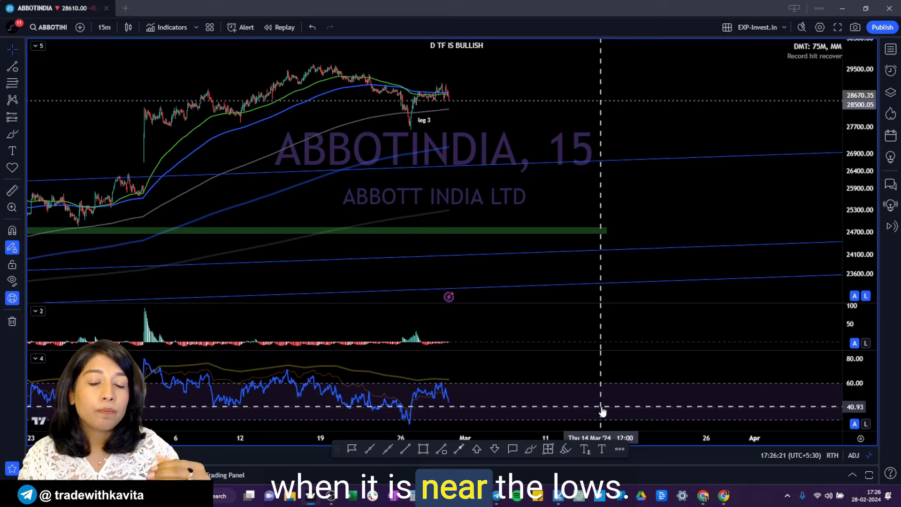
Switch to the 3-minute timeframe and create a one-time alert for RSI (25, close) crossing the level near 30
key(3)
key(Return)
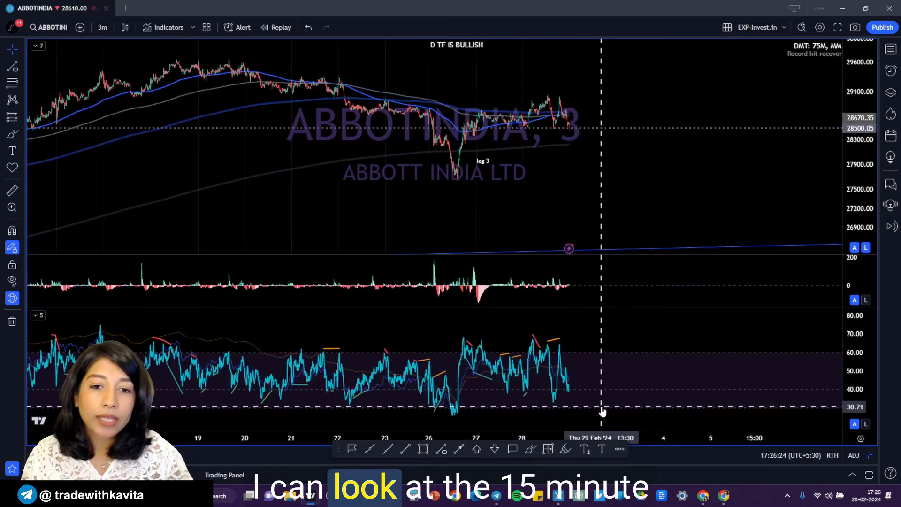
right_click(619, 412)
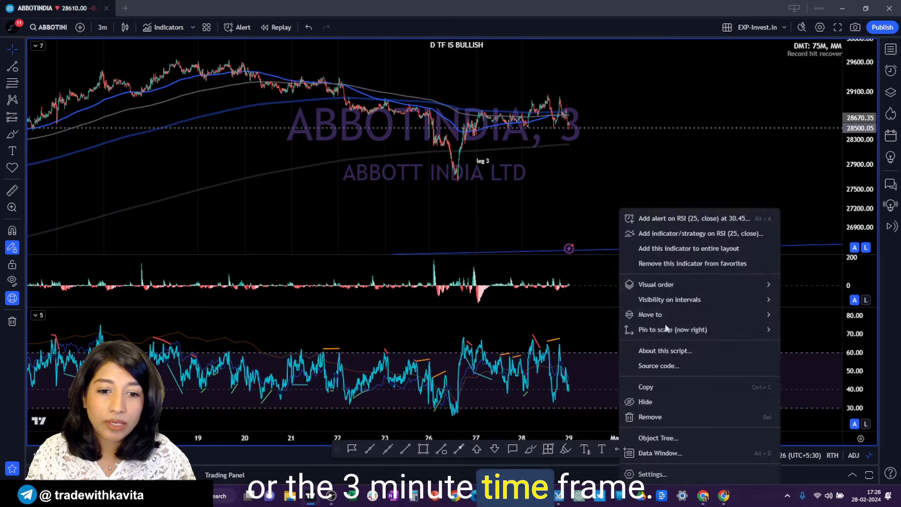
click(699, 215)
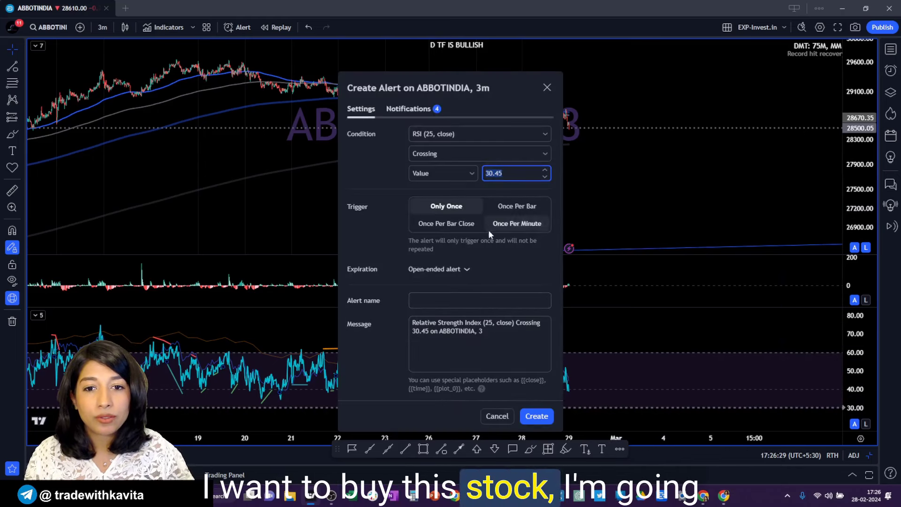
click(533, 421)
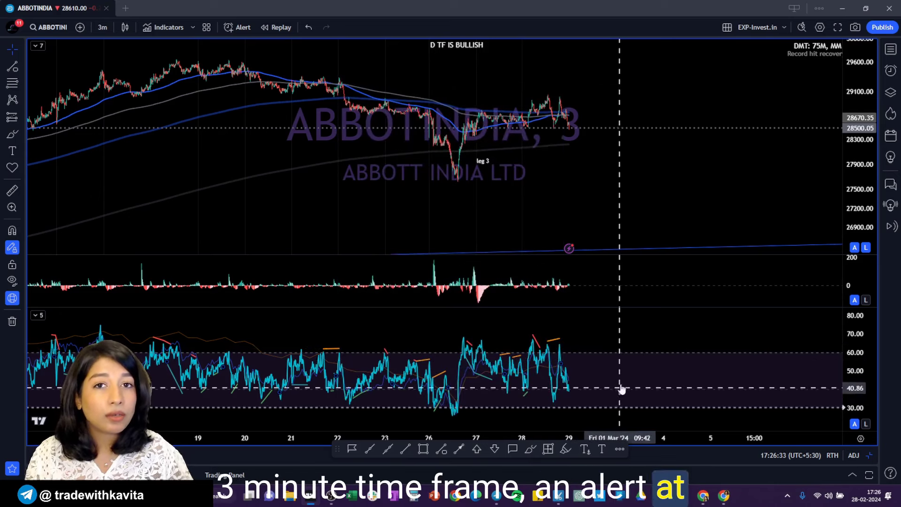
Switch to the 15-minute timeframe and create a one-time alert for RSI (25, close) crossing 30
key(Tab)
scroll(622, 376, down, 2)
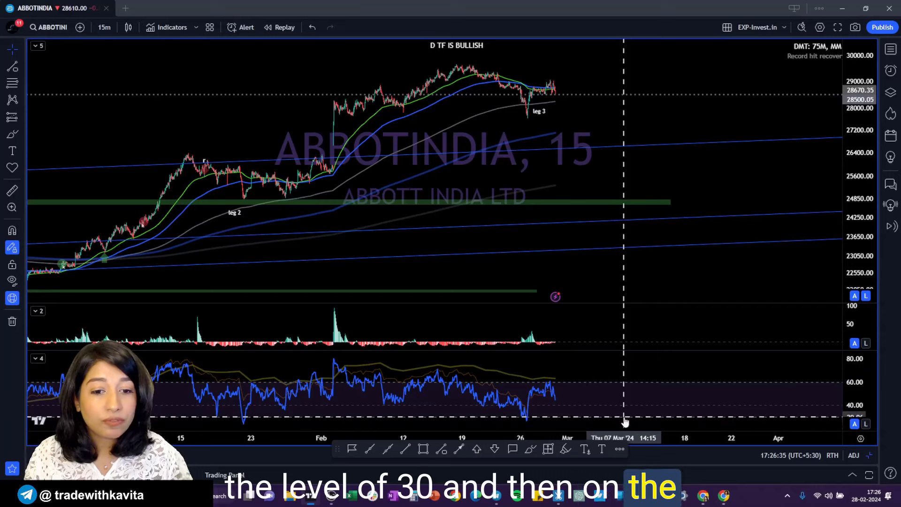
right_click(625, 422)
click(676, 215)
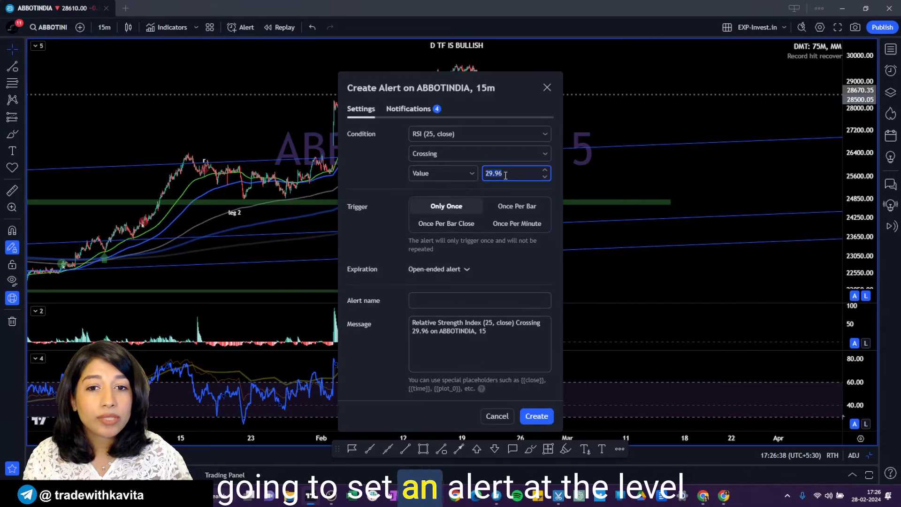
text(390)
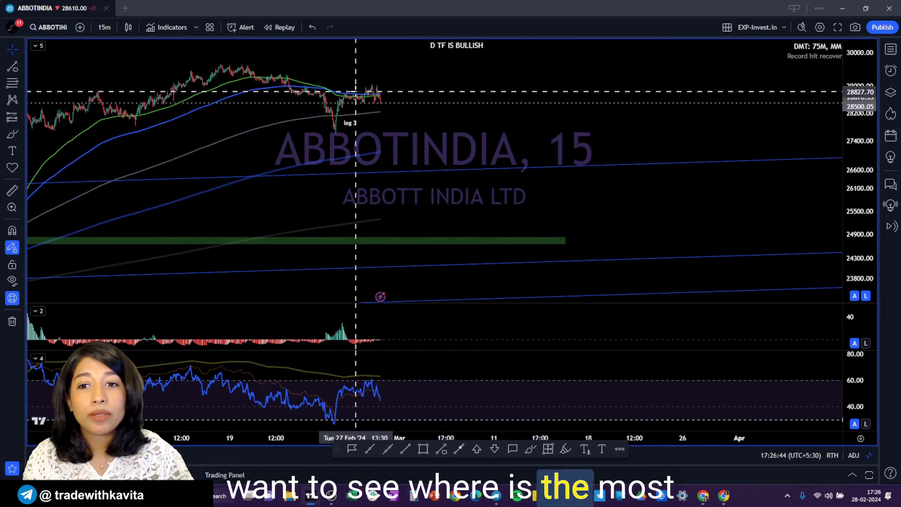
Draw a thin rectangle across the most recent 15-minute resistance, from about 28,966 to 28,993
scroll(456, 289, up, 2)
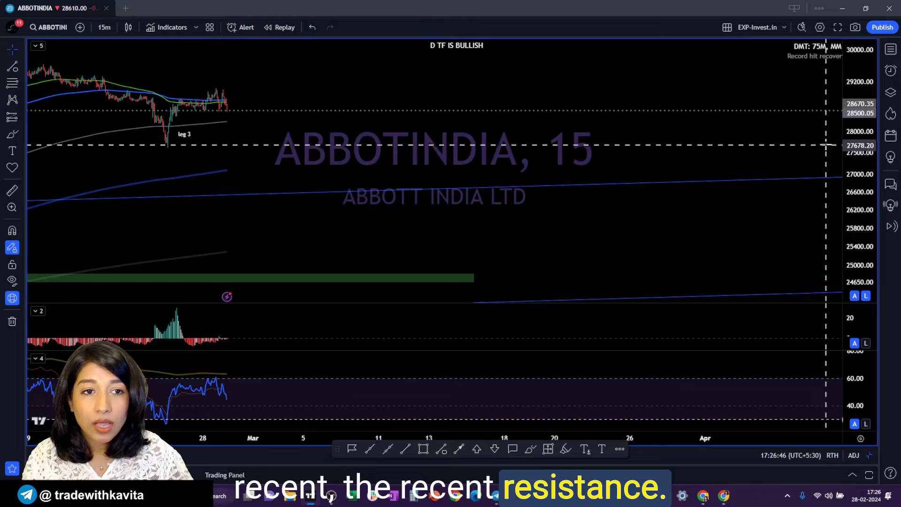
scroll(815, 207, up, 3)
scroll(858, 218, up, 5)
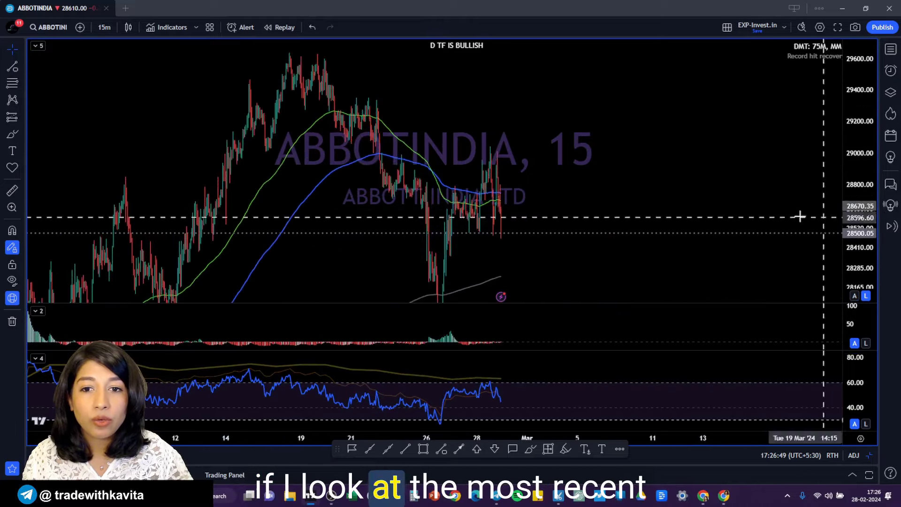
scroll(384, 187, up, 4)
drag(272, 199, 518, 192)
scroll(738, 192, up, 3)
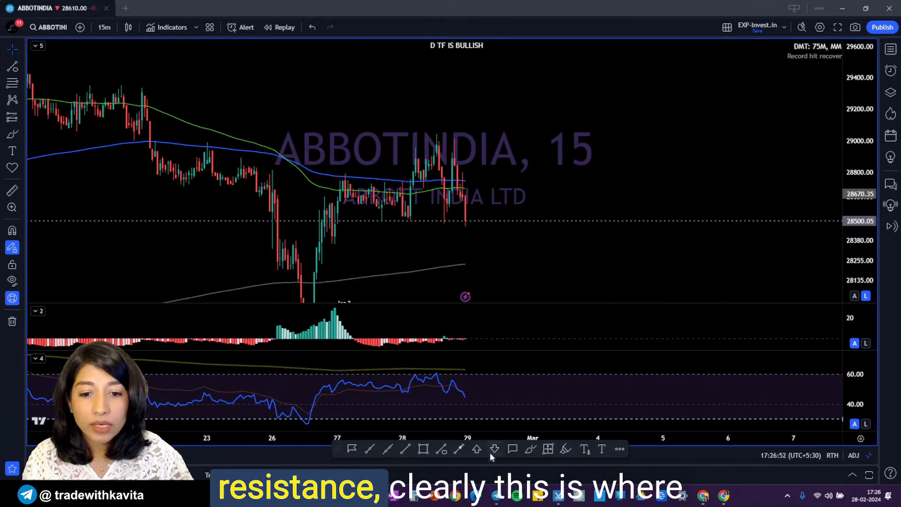
click(423, 449)
drag(129, 143, 749, 147)
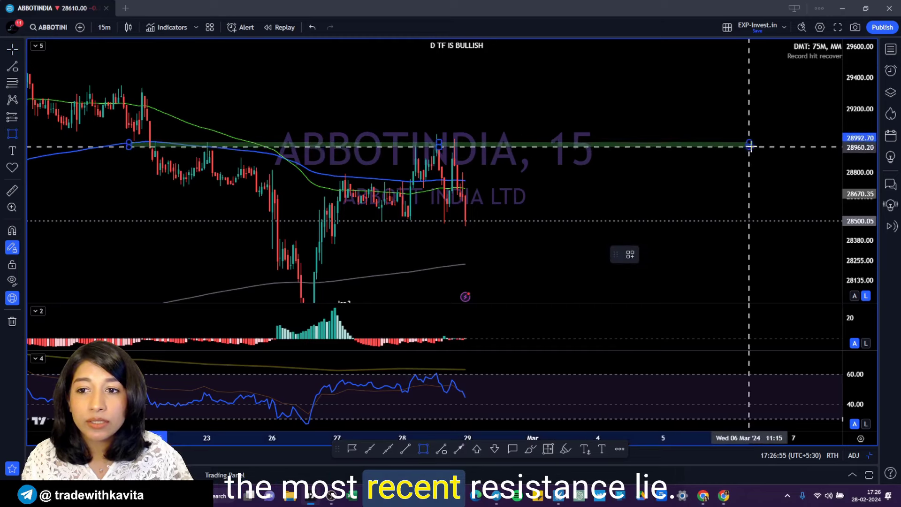
Circle with the Brush the 22 February breakdown and the retest that follows it at the resistance zone
scroll(582, 339, down, 1)
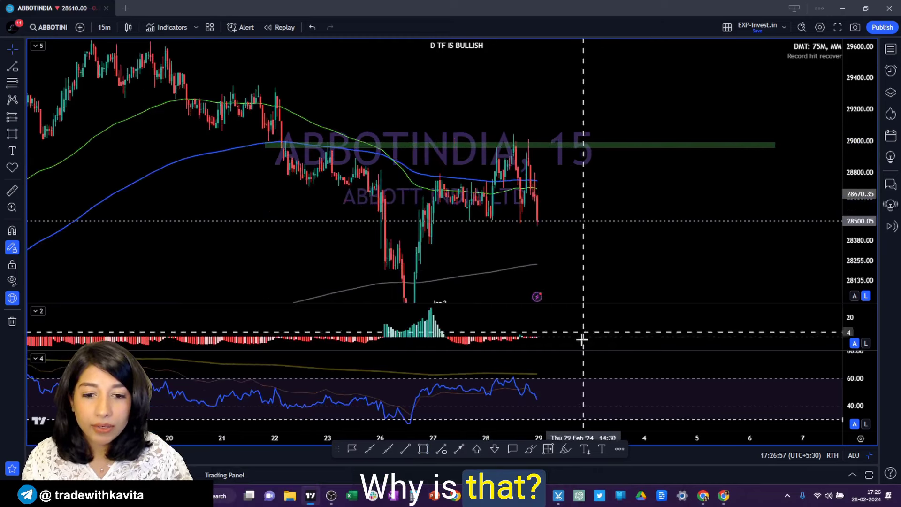
drag(259, 143, 323, 141)
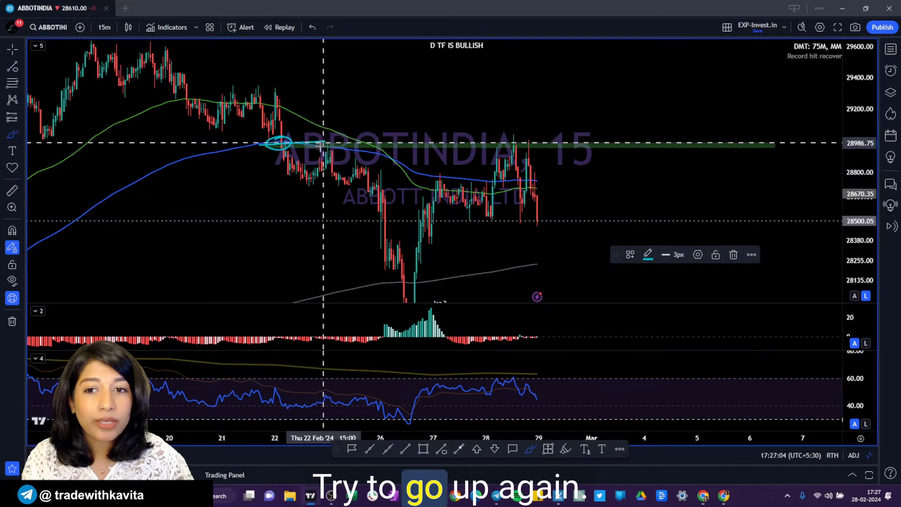
mouse_move(322, 143)
mouse_down()
mouse_move(338, 141)
mouse_move(324, 142)
mouse_up()
scroll(301, 199, down, 5)
key(Escape)
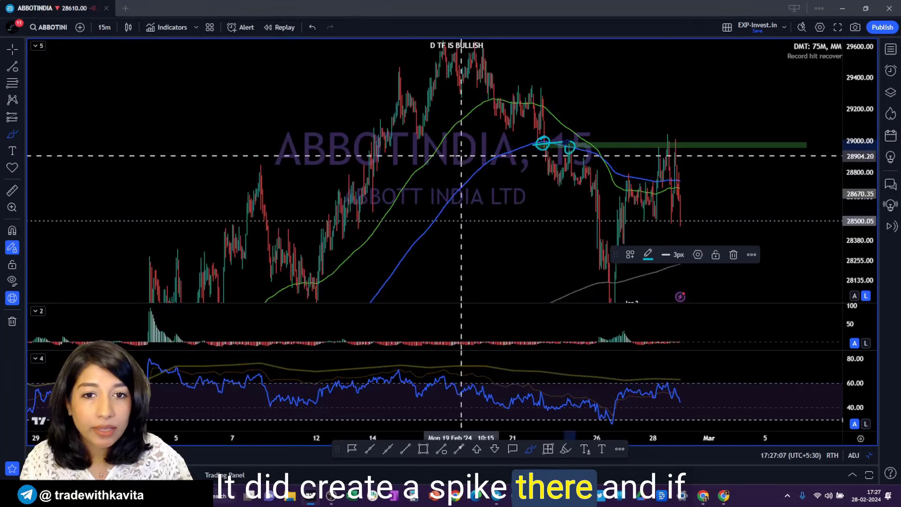
Extend the resistance rectangle's start back to 1 February 2024
drag(533, 145, 136, 144)
scroll(590, 164, down, 3)
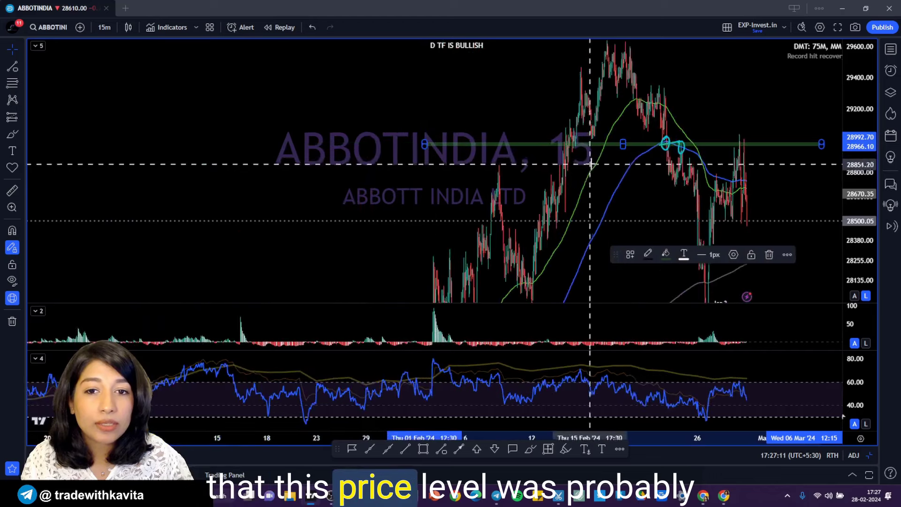
click(649, 178)
right_click(652, 181)
scroll(631, 197, up, 3)
click(616, 207)
scroll(587, 214, up, 2)
scroll(643, 152, up, 2)
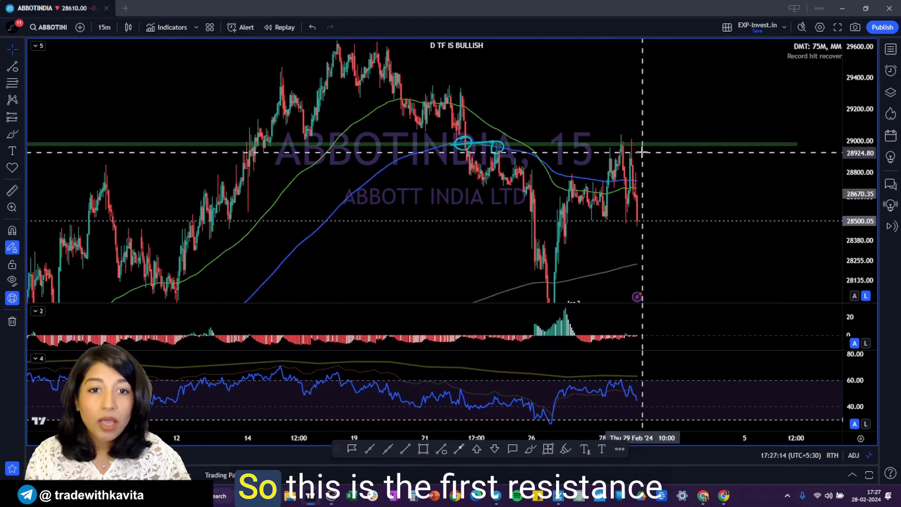
Clone the resistance rectangle and place the copy over the next resistance, at about 29,317 to 29,343
click(653, 143)
ctrl+click(655, 145)
ctrl+click(655, 143)
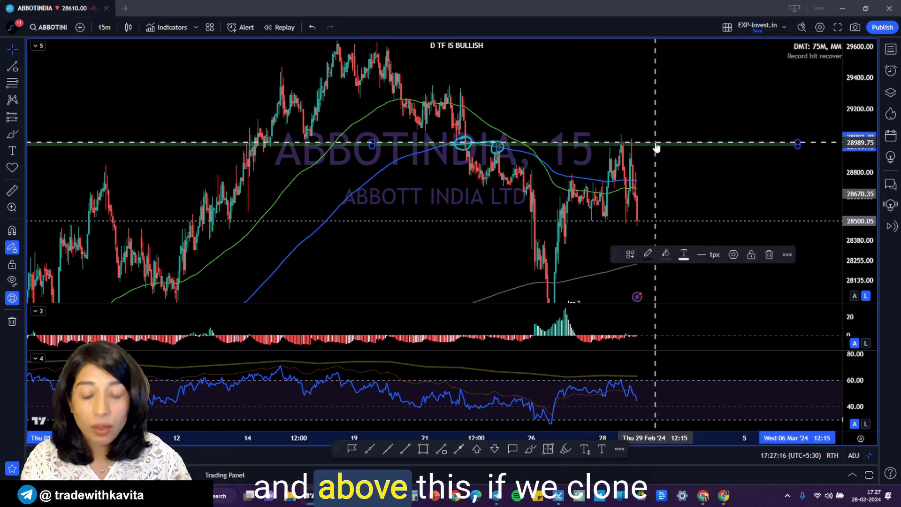
ctrl+click(655, 143)
drag(656, 144, 658, 89)
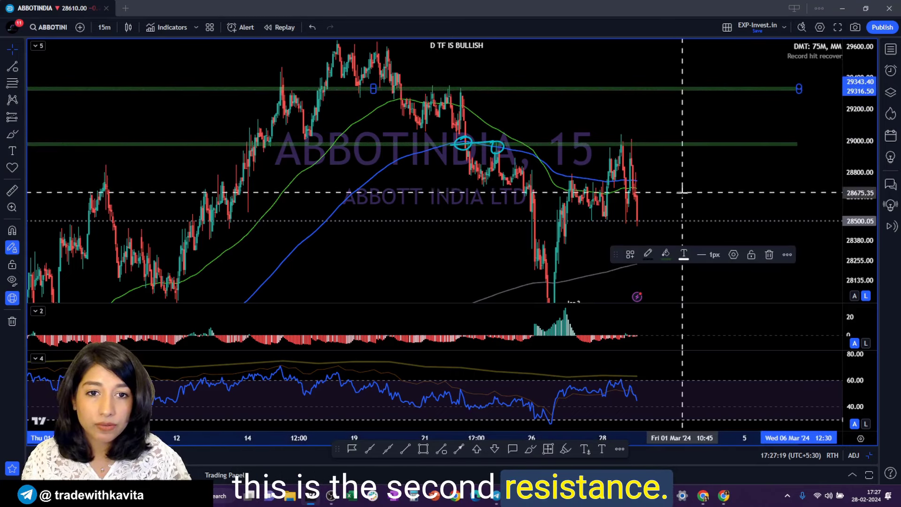
Examine the price levels and RSI momentum across the whole rally on the 15-minute chart
scroll(624, 197, up, 3)
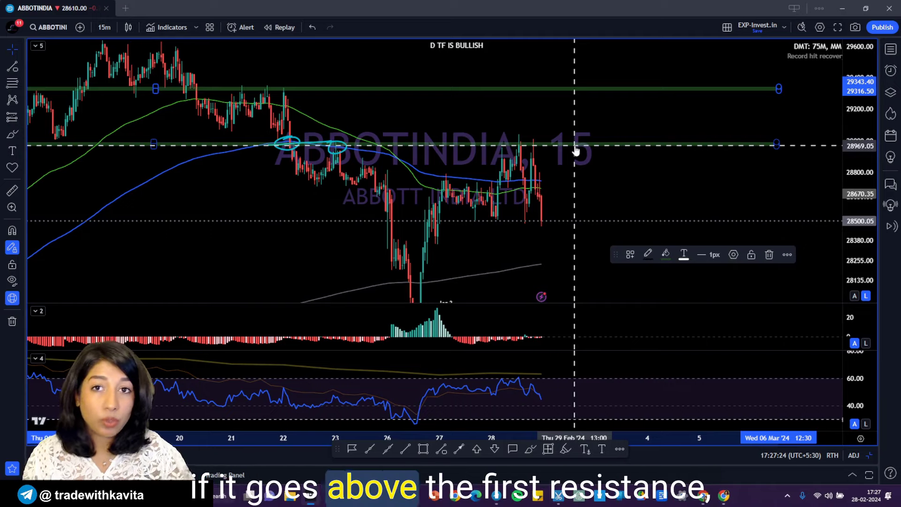
scroll(603, 178, down, 2)
scroll(603, 178, down, 3)
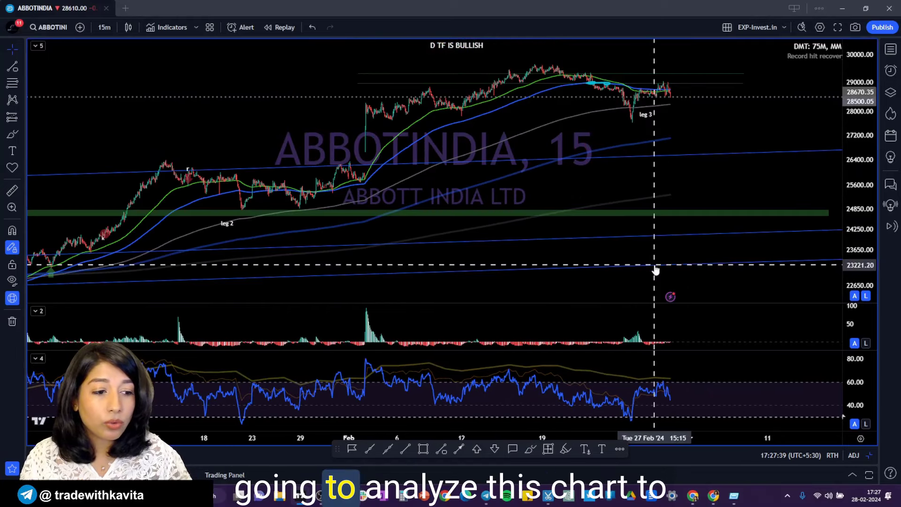
scroll(684, 191, down, 2)
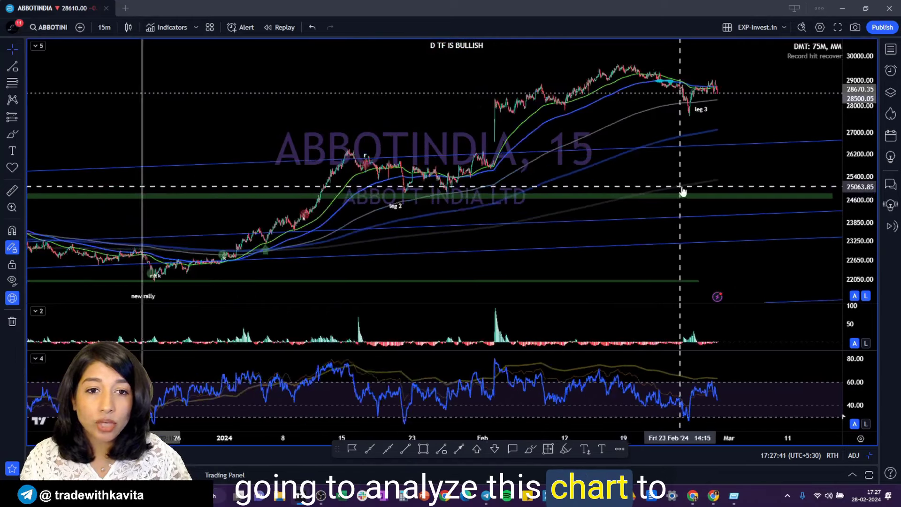
scroll(686, 192, up, 2)
scroll(699, 150, up, 2)
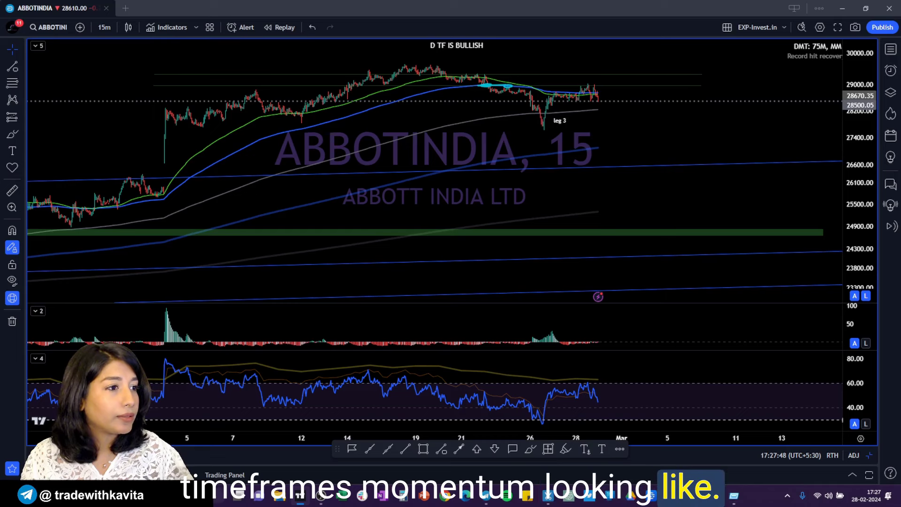
scroll(528, 149, up, 2)
scroll(528, 150, down, 4)
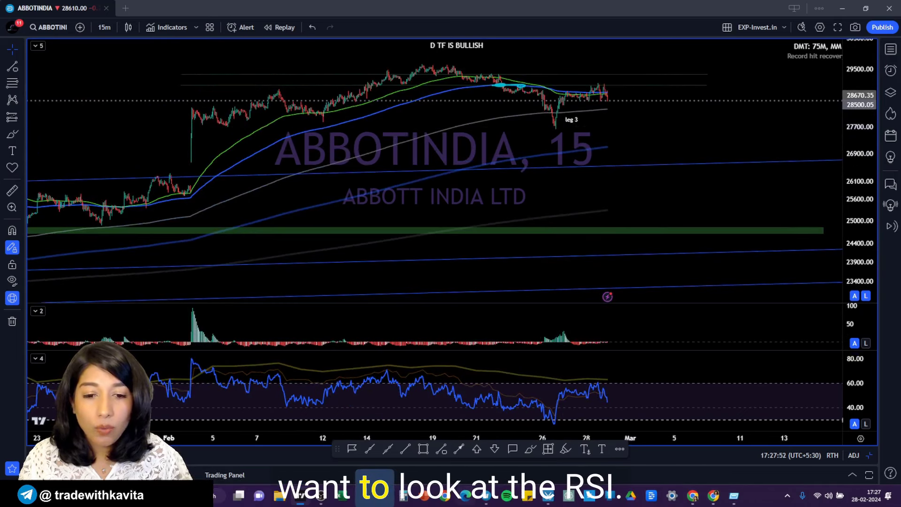
scroll(583, 425, down, 1)
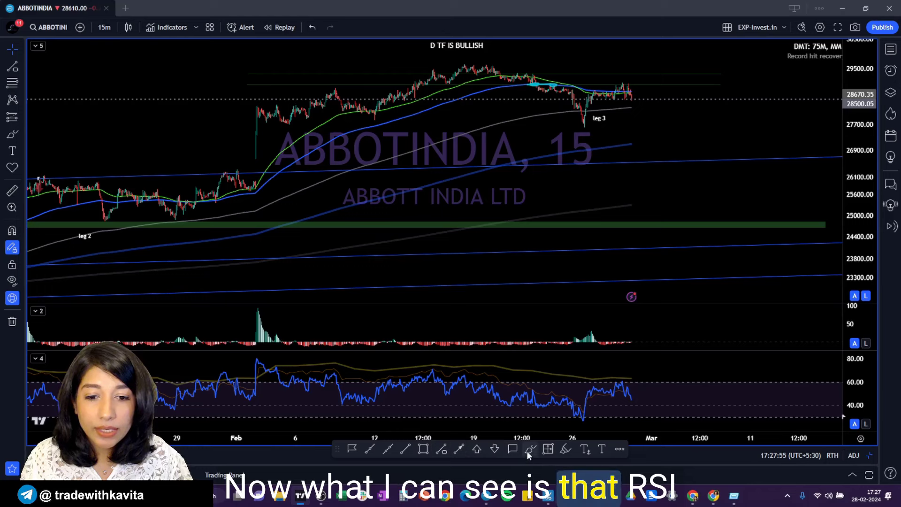
Circle the late-February RSI low with the Brush and draw a support rectangle from 31 January at about 27,700
click(529, 453)
drag(577, 417, 588, 417)
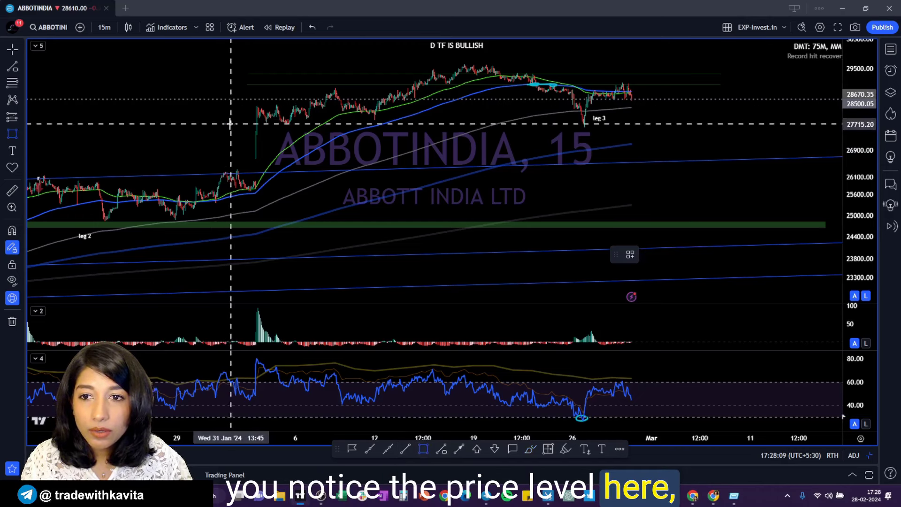
drag(228, 123, 785, 122)
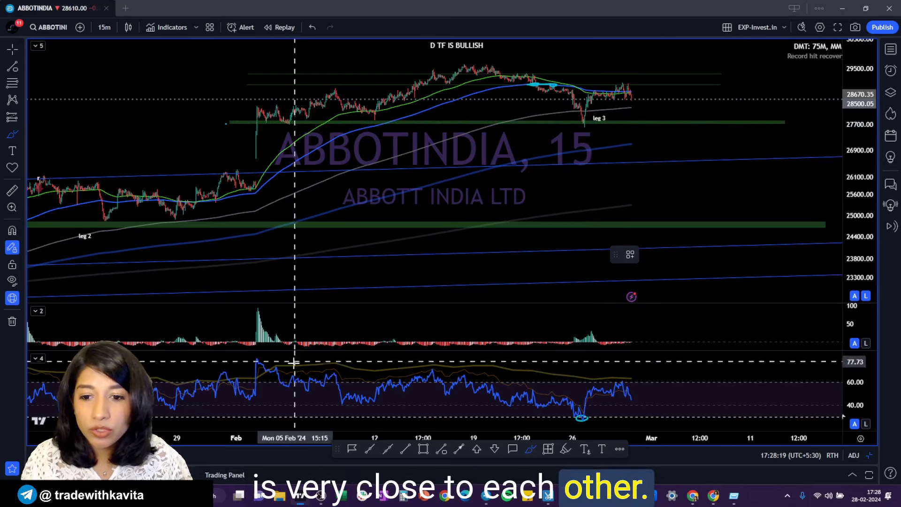
Mark the 5 February RSI dip with the Brush and compare price at the 27,700 support with the late-February RSI low
drag(286, 389, 289, 386)
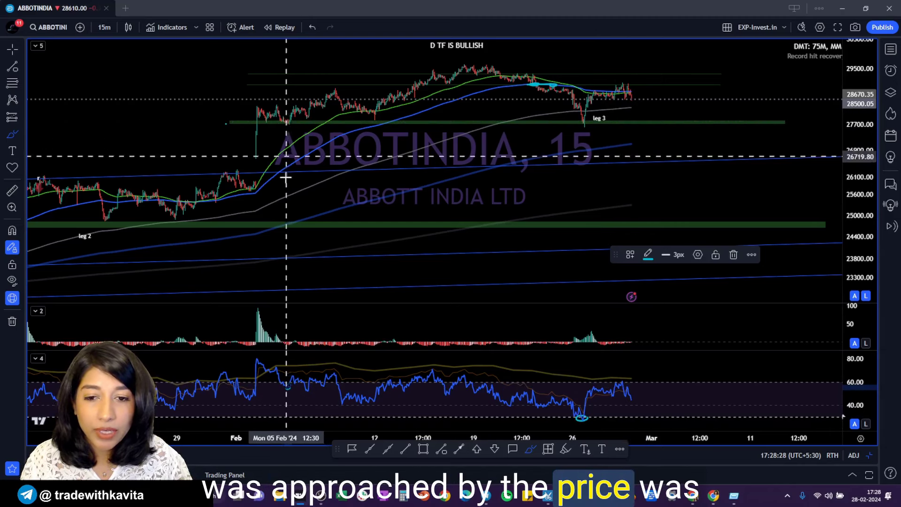
scroll(454, 101, down, 3)
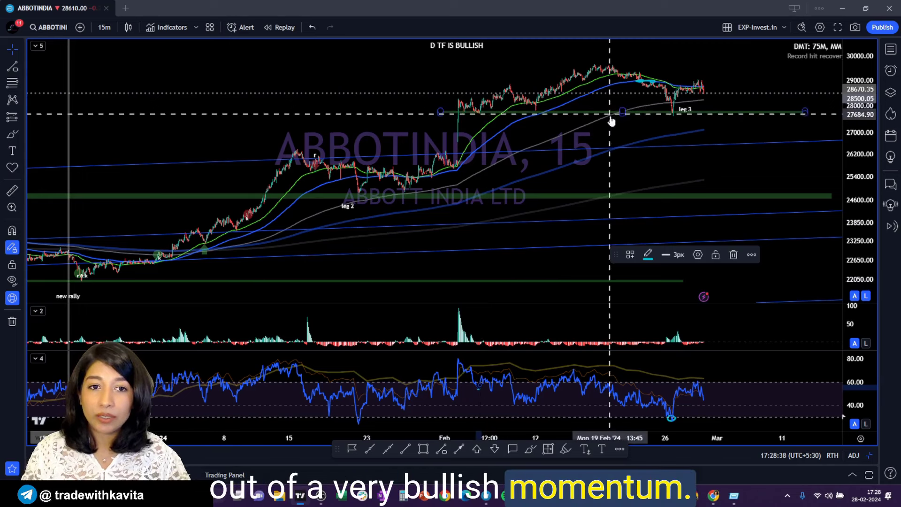
scroll(611, 121, up, 3)
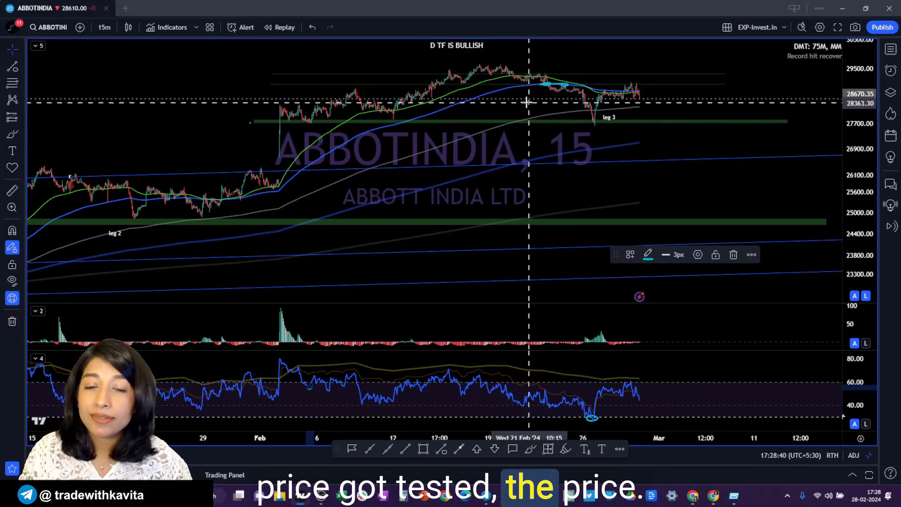
click(475, 65)
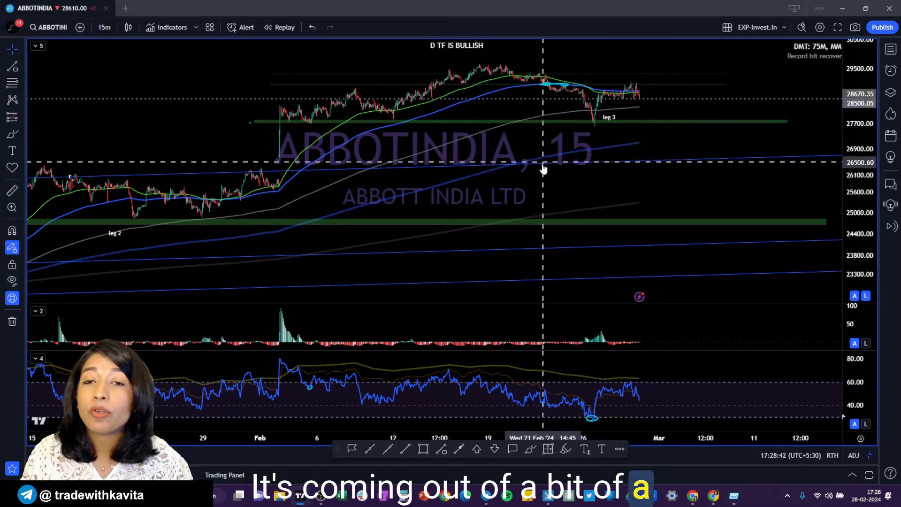
scroll(543, 169, up, 3)
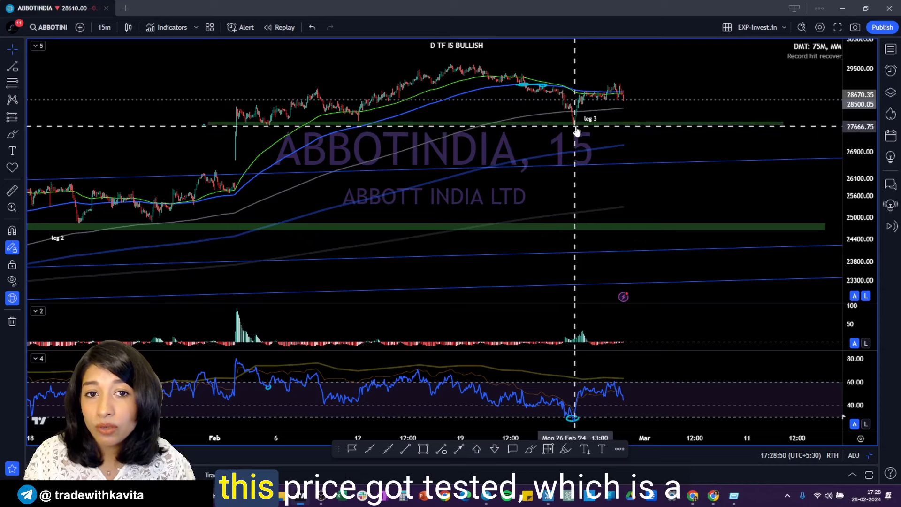
scroll(572, 132, up, 3)
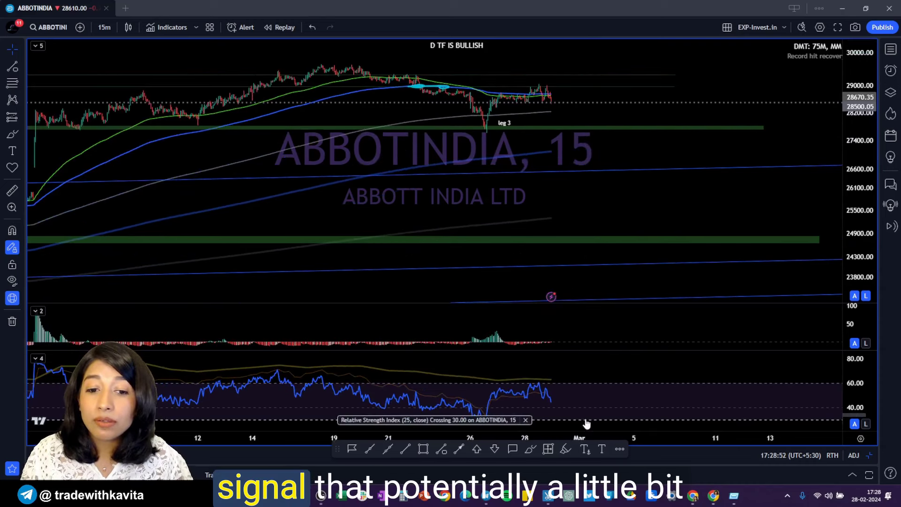
scroll(591, 192, down, 3)
scroll(610, 223, up, 7)
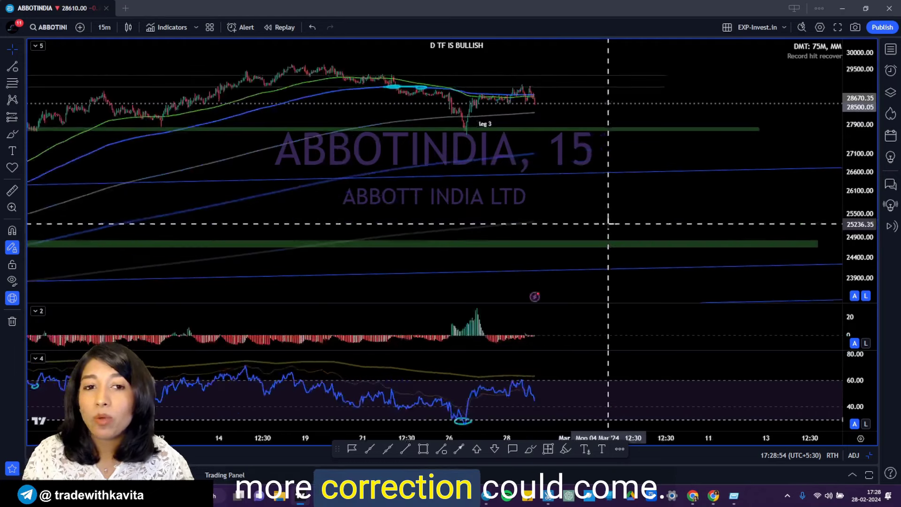
Measure from the current price down to the thick blue EMA and draw a buying-range rectangle from about 28,200 to 27,100 at the latest candles
shift+click(399, 113)
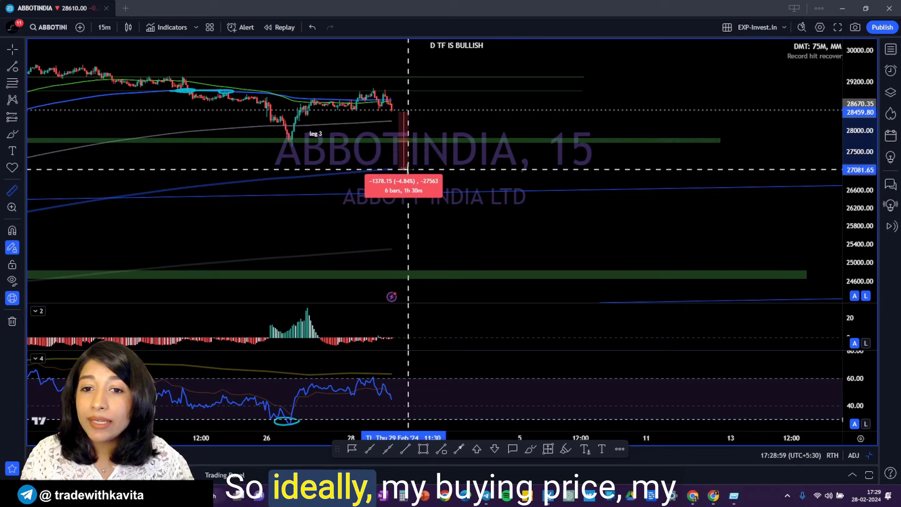
click(409, 170)
click(408, 169)
click(422, 450)
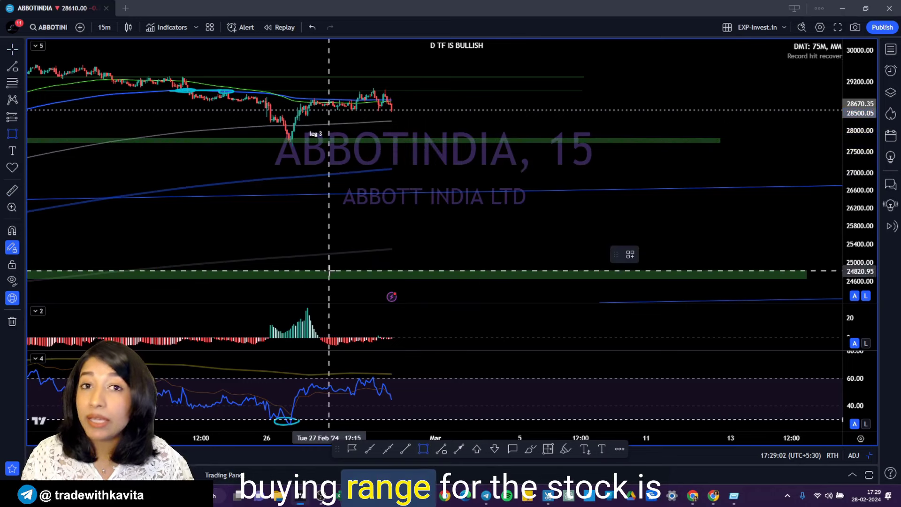
mouse_move(388, 122)
mouse_down()
mouse_move(436, 183)
mouse_move(438, 167)
mouse_up()
key(Escape)
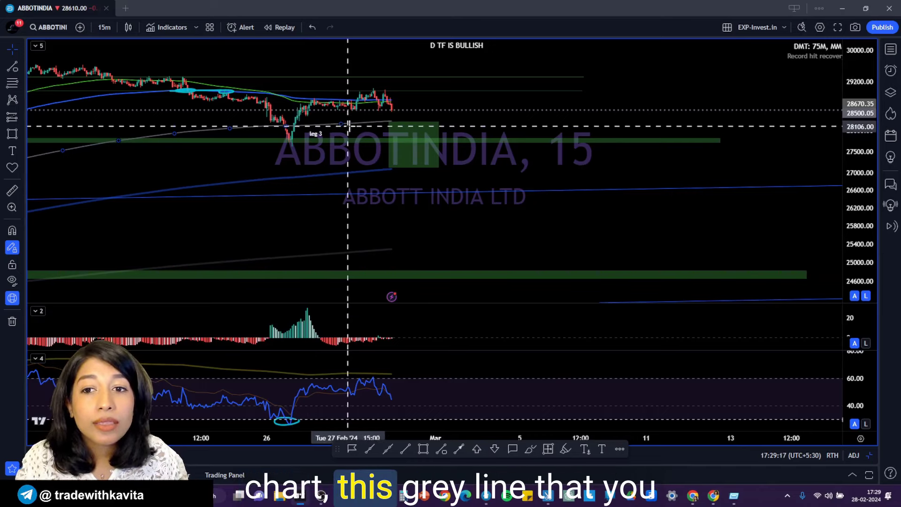
Check the grey EMA's length in its settings and inspect the blue EMA and the support rectangle below the current price
double_click(368, 124)
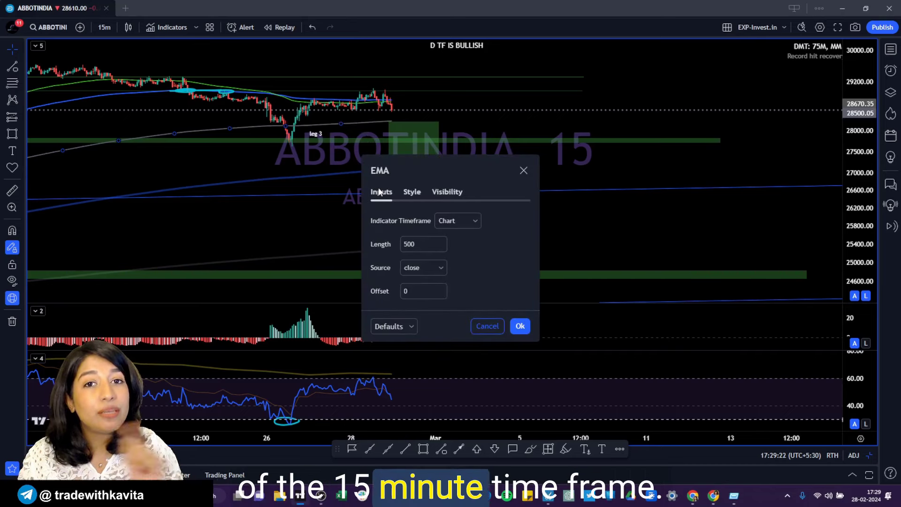
click(332, 175)
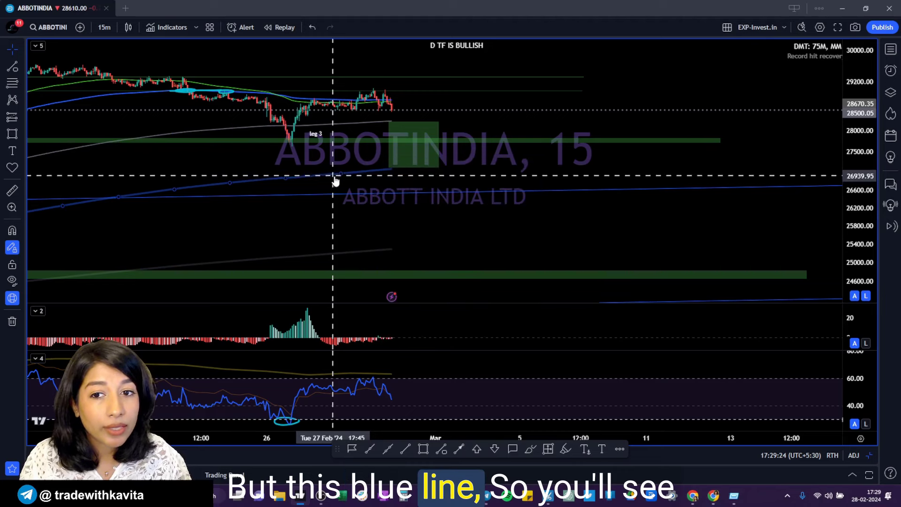
click(122, 98)
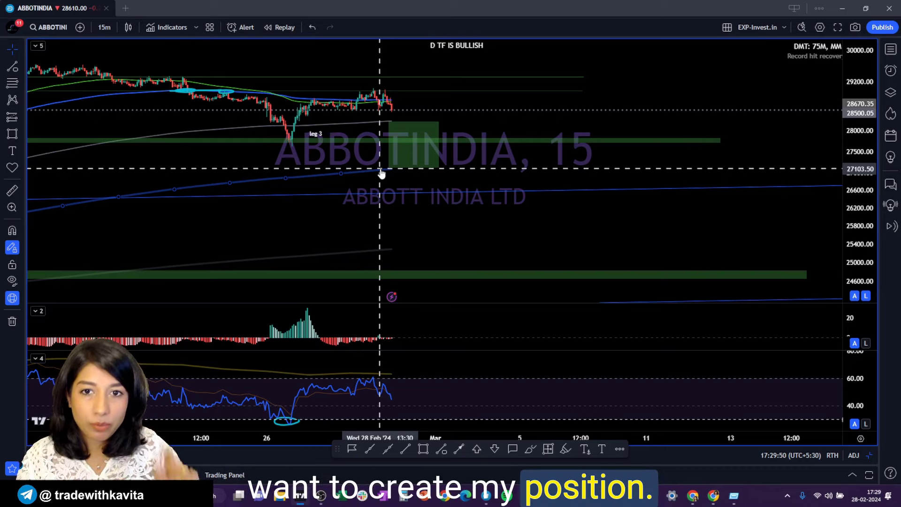
click(328, 140)
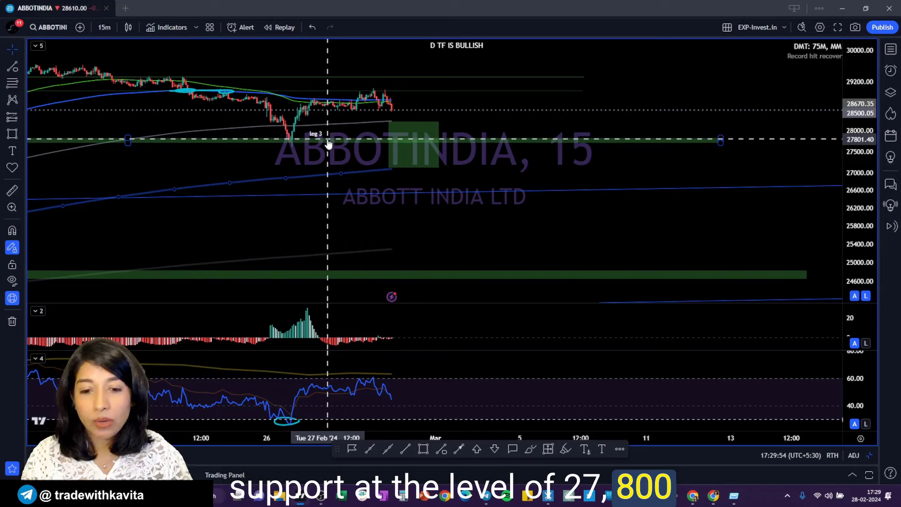
Create a price alert on ABBOTINDIA at the support level of 27,745.35
right_click(798, 141)
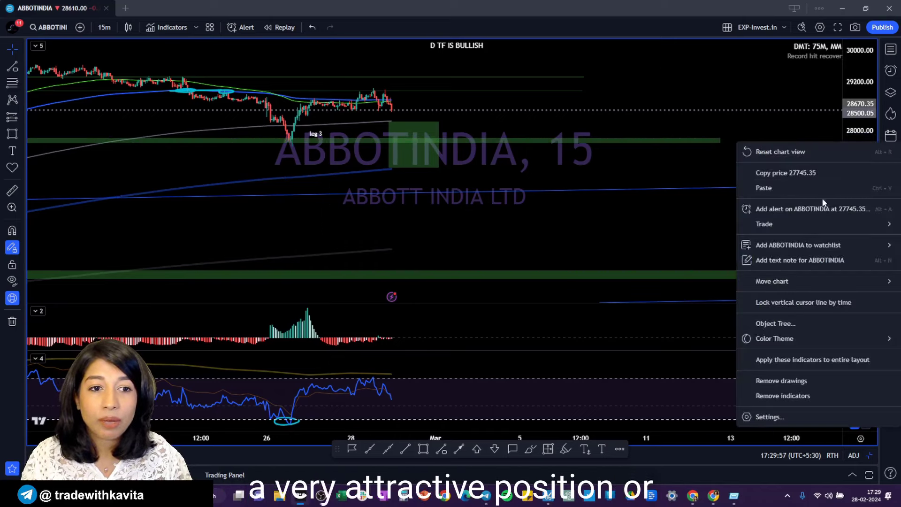
key(alt+a)
click(499, 404)
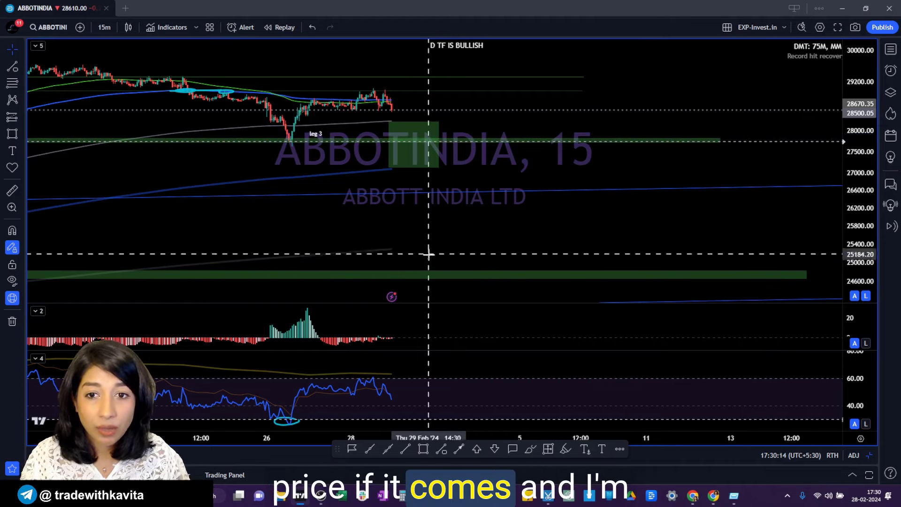
Draw two nearly horizontal trend lines from 27 February into March, at about 27,750 and, aligned with the blue EMA, about 27,140
click(368, 448)
click(340, 141)
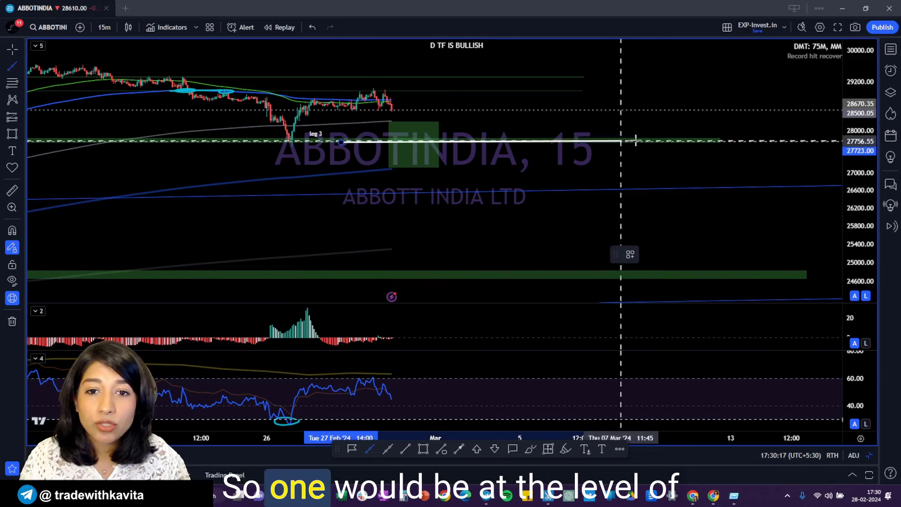
click(657, 141)
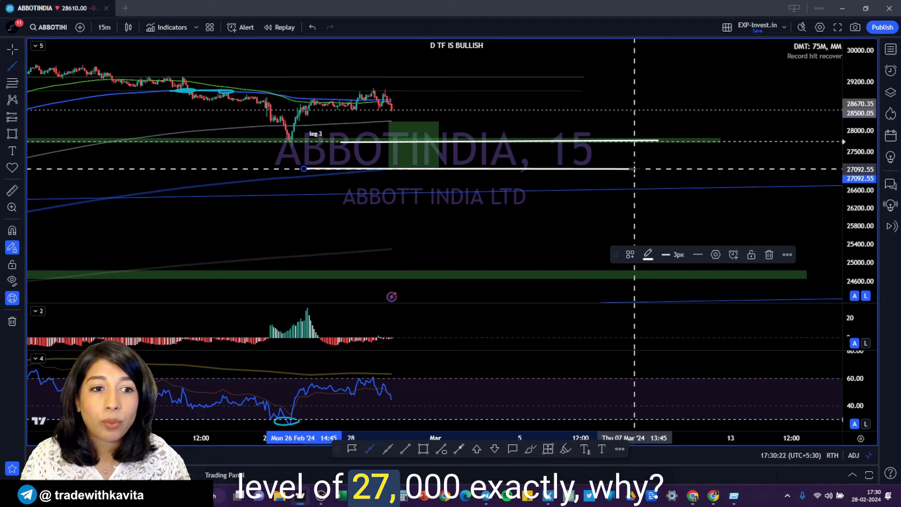
drag(514, 173, 556, 173)
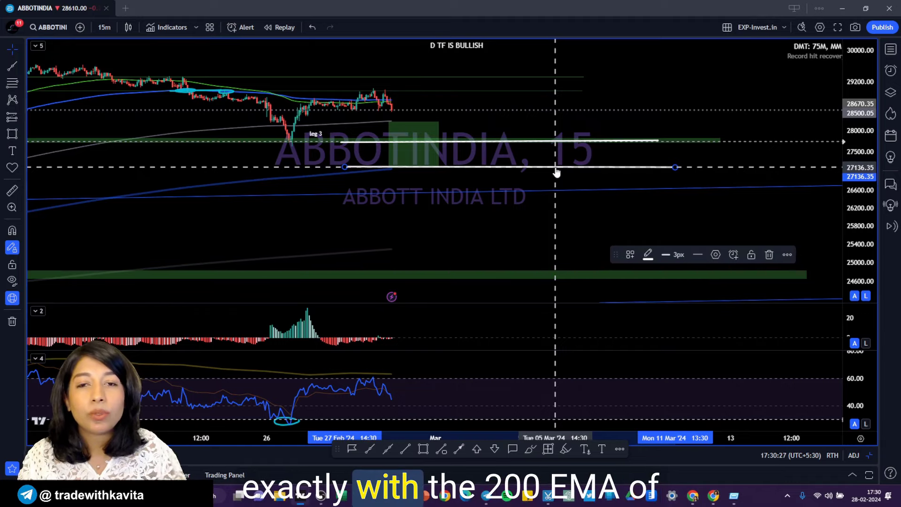
Create a one-time ABBOTINDIA price crossing alert at 26,629.85, within the early-February gap
scroll(556, 172, down, 5)
scroll(423, 146, down, 3)
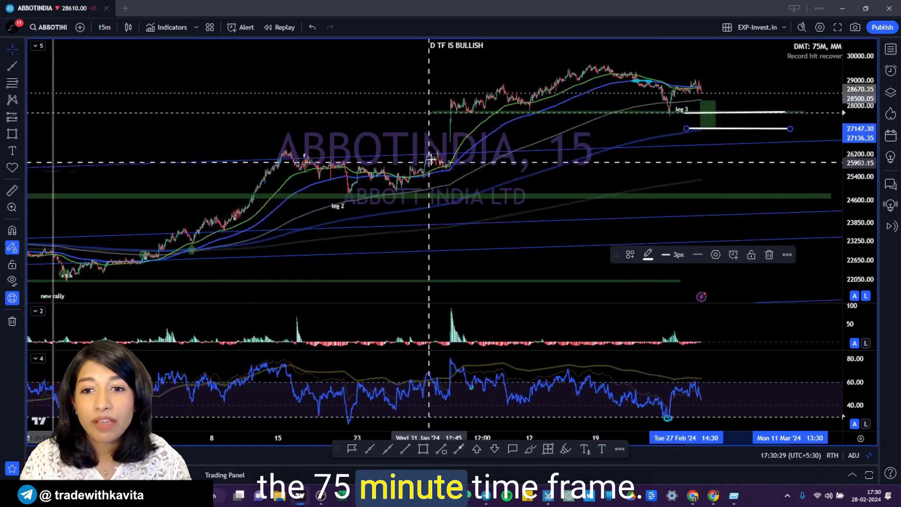
scroll(468, 128, up, 2)
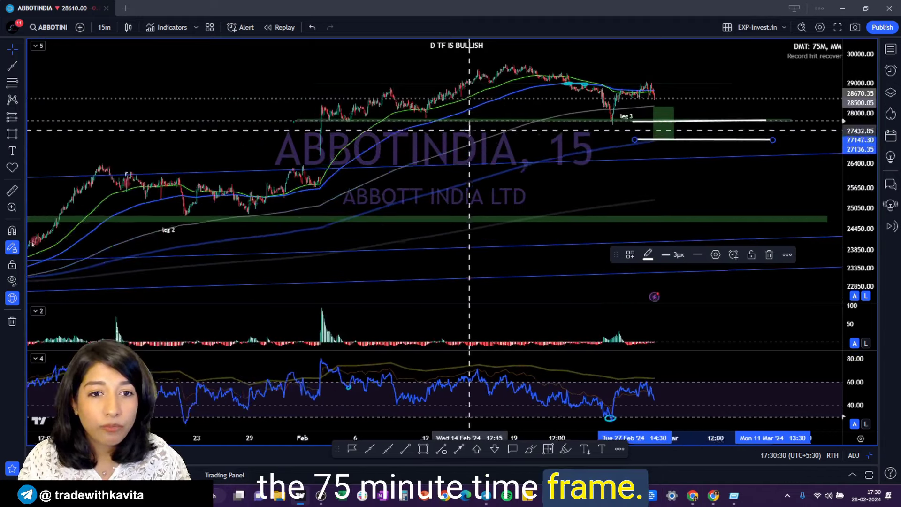
right_click(305, 155)
click(371, 221)
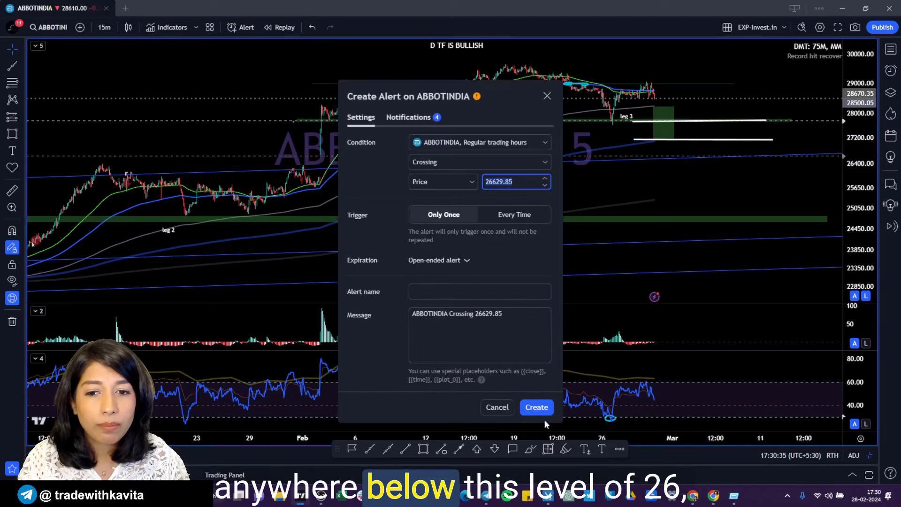
key(Return)
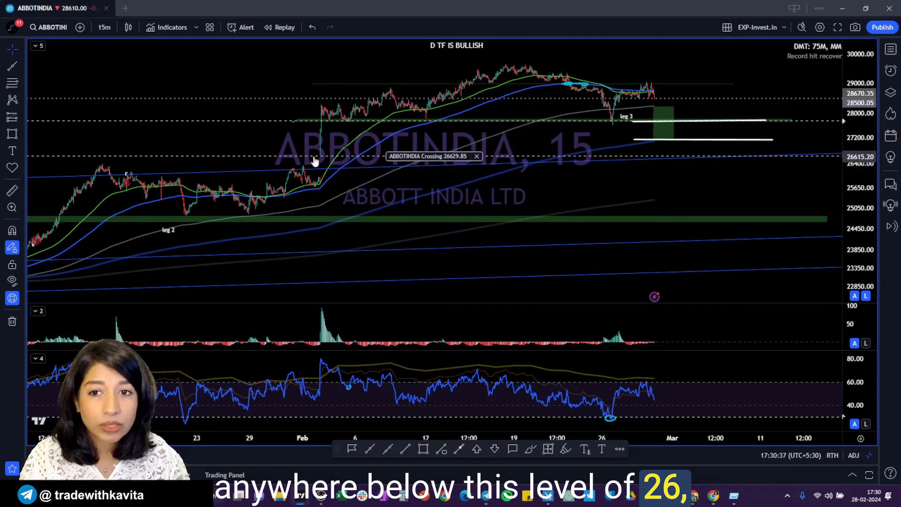
Move the leg 2 label up and slightly later so it sits directly beneath the January correction low
scroll(565, 205, down, 2)
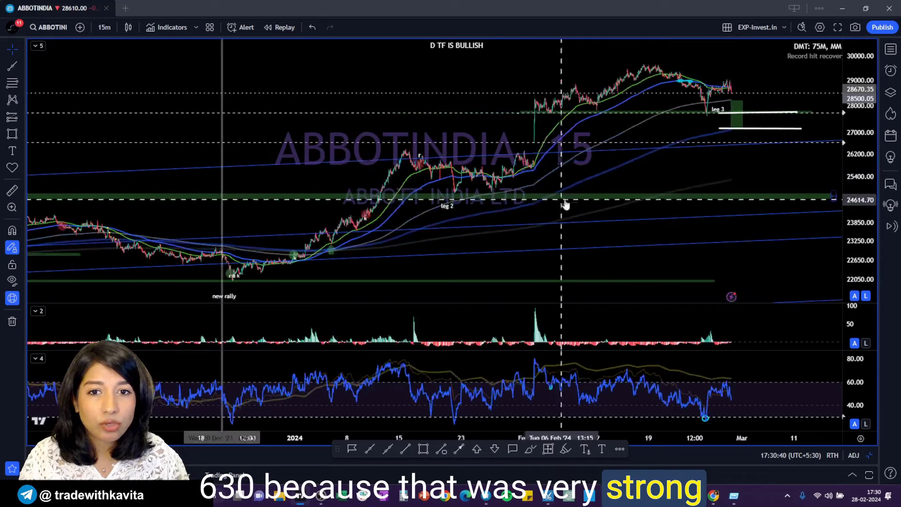
scroll(578, 204, up, 2)
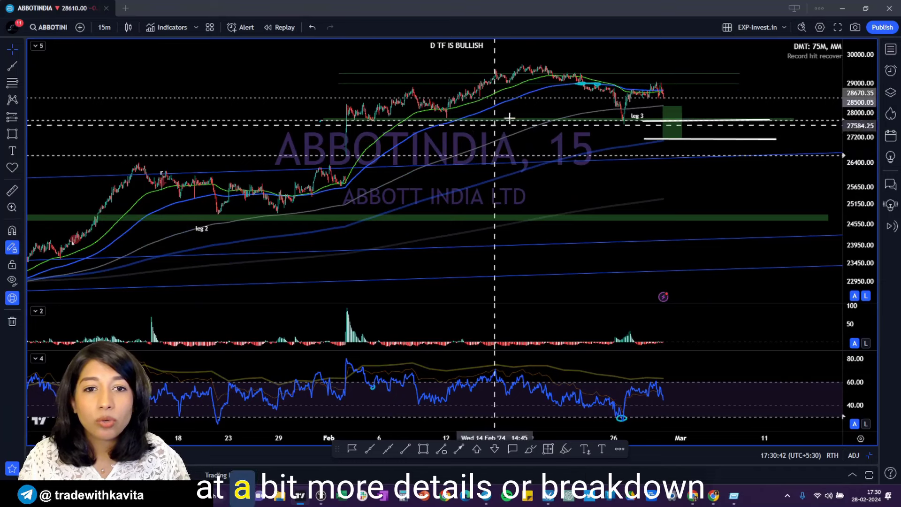
scroll(309, 197, down, 2)
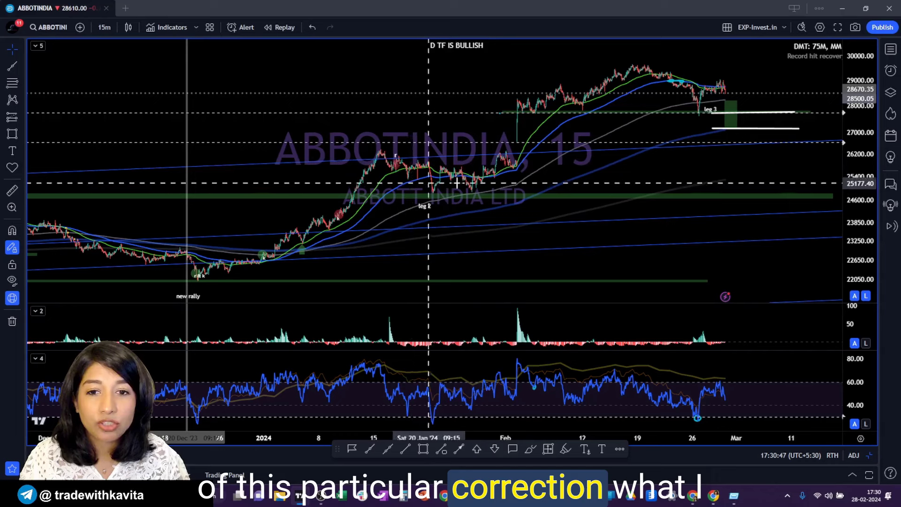
drag(426, 208, 434, 199)
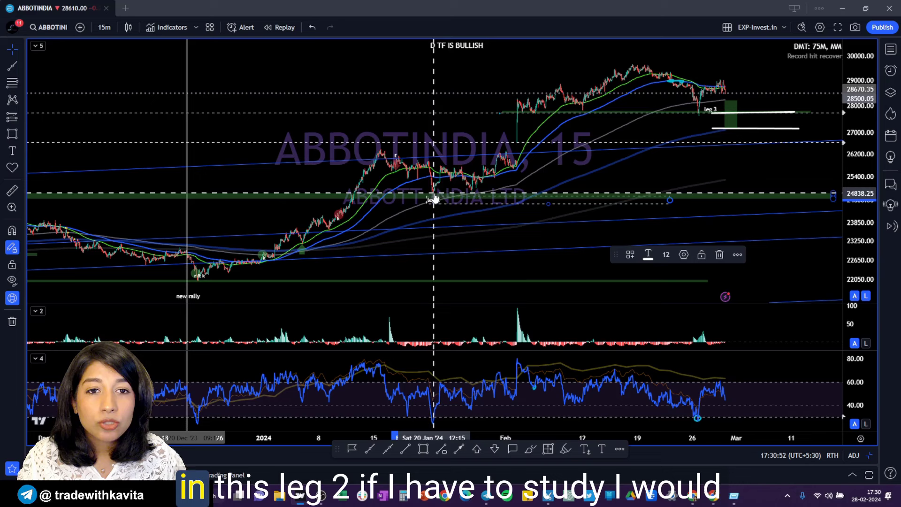
click(462, 175)
Measure the first rebound from the leg 2 low and compare it with the leg 3 correction and the lower buying levels
shift+click(435, 192)
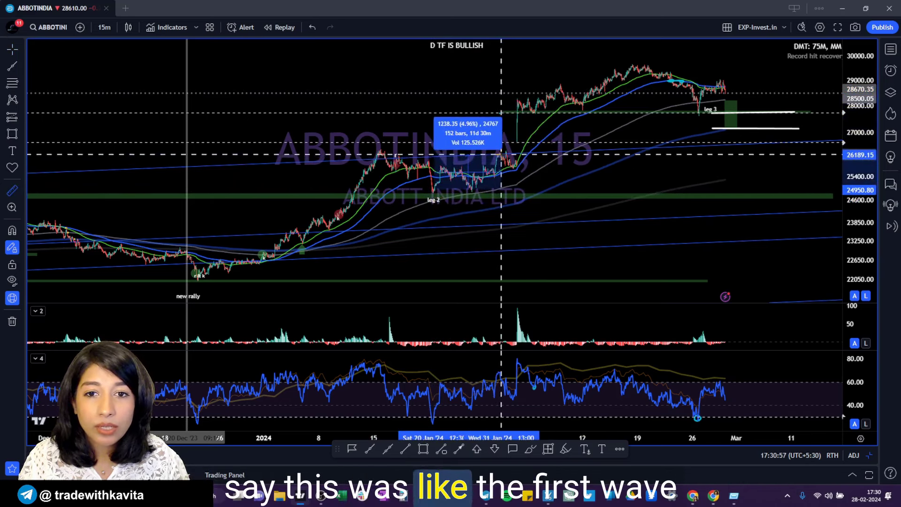
click(439, 168)
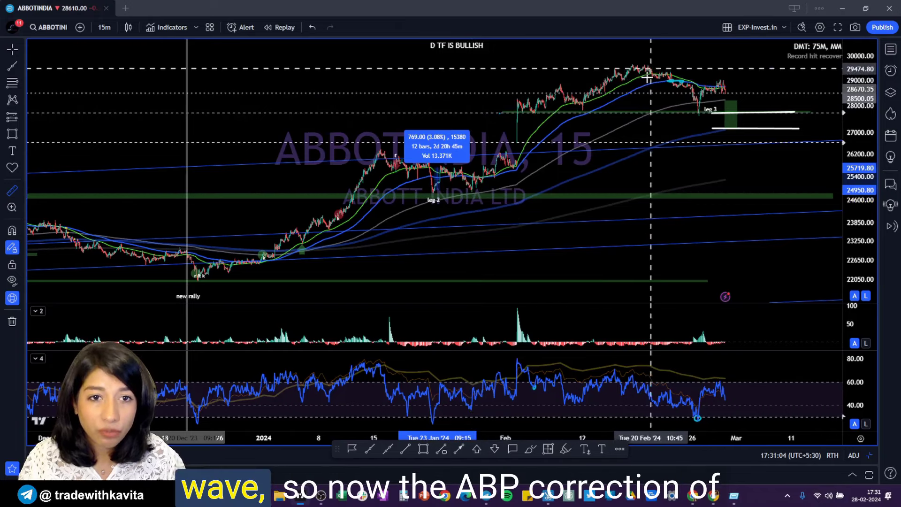
scroll(546, 65, up, 2)
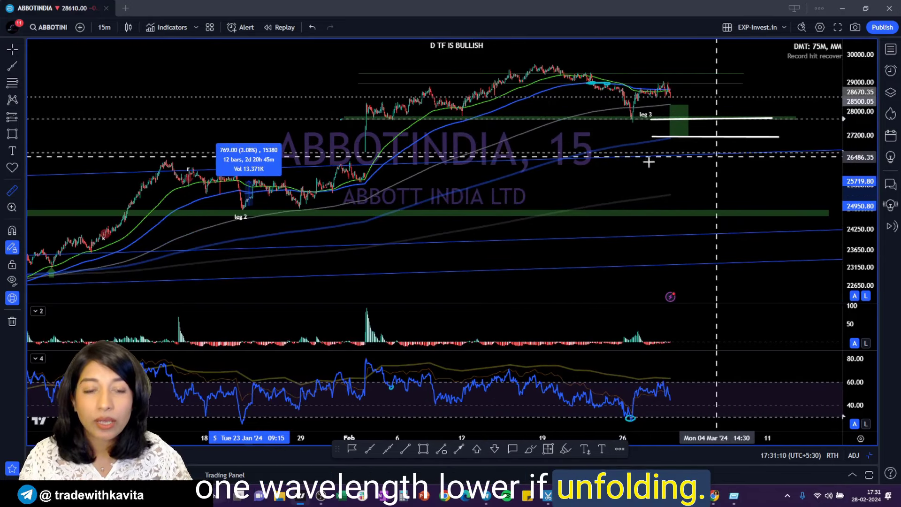
scroll(649, 162, up, 3)
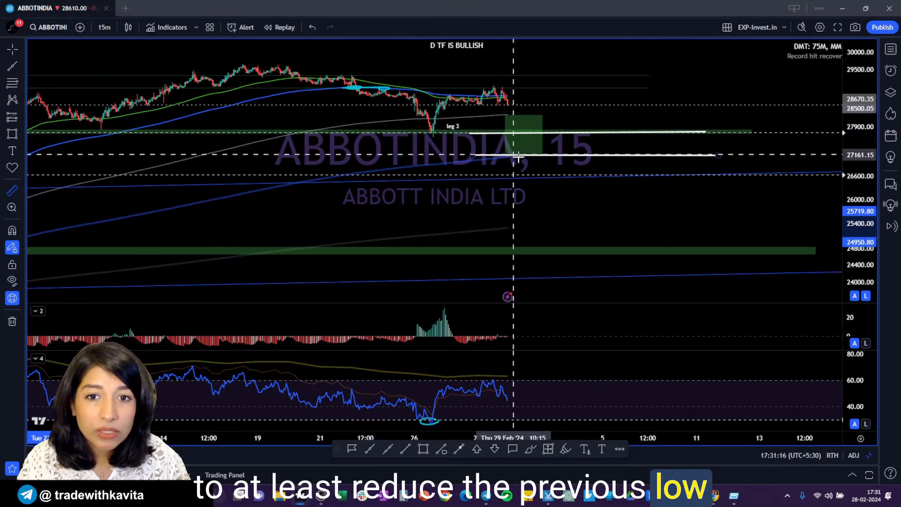
scroll(530, 183, down, 3)
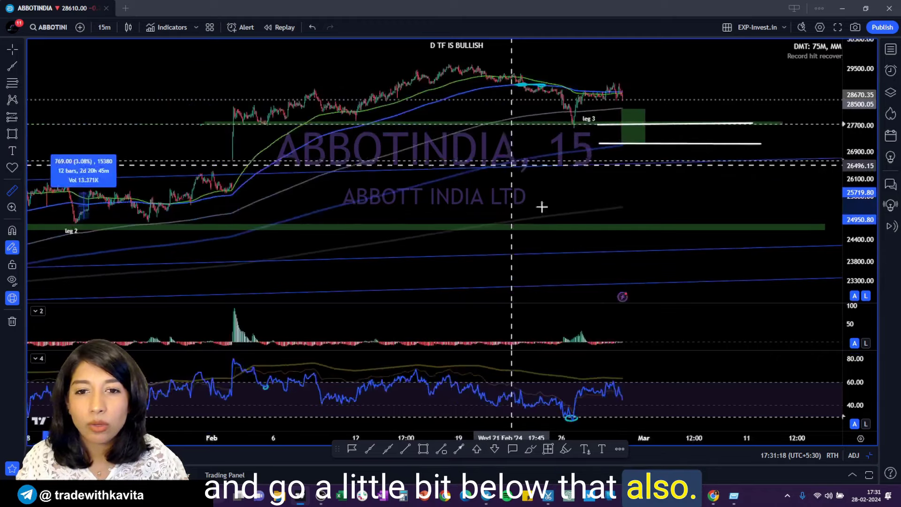
scroll(577, 190, up, 3)
Draw a Fibonacci retracement from the December rally low at 22,012.50 to the mid-January high at 26,427
scroll(577, 190, down, 5)
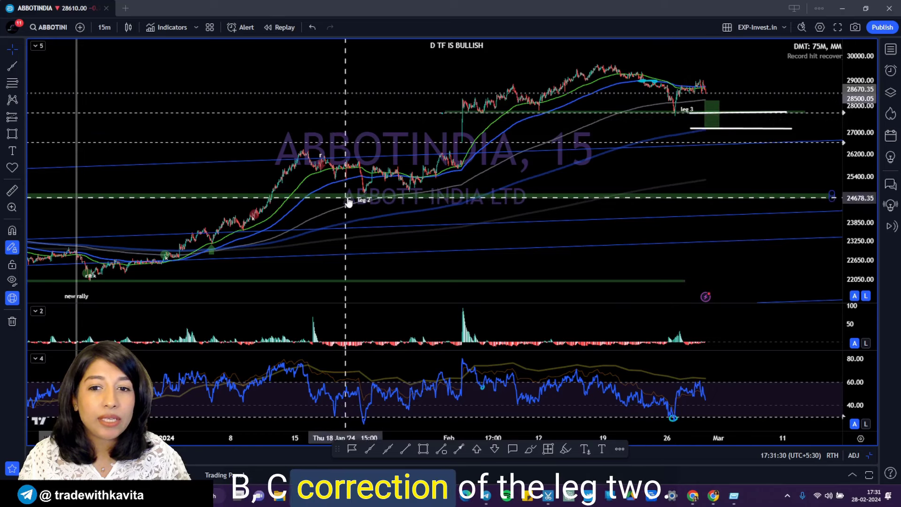
scroll(359, 258, down, 1)
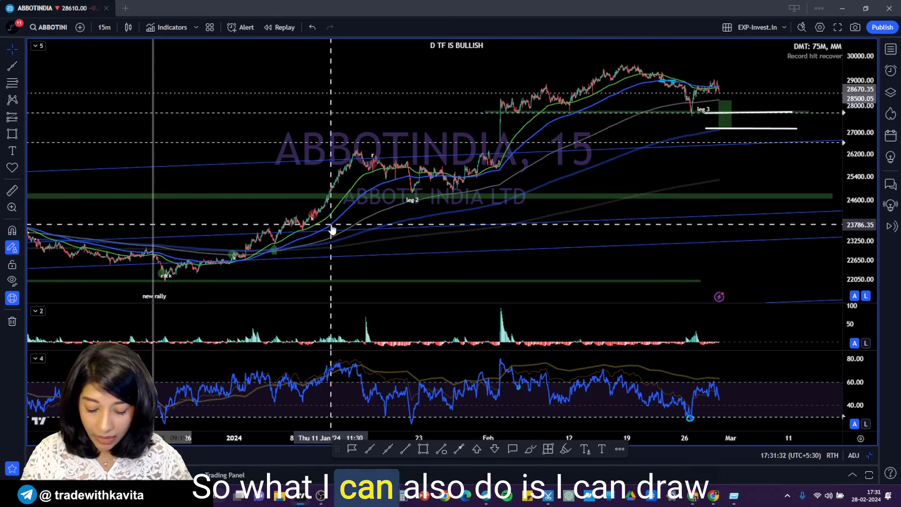
click(159, 280)
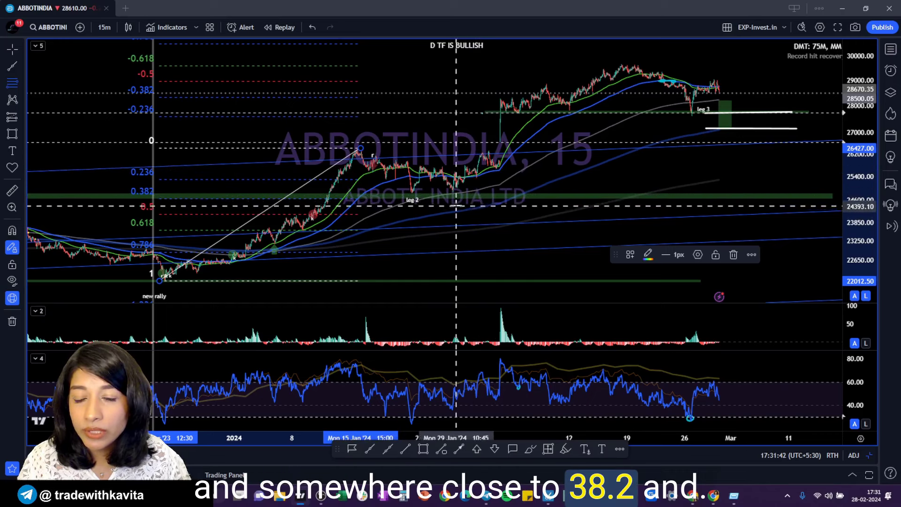
Draw a Fibonacci retracement from the leg 2 low at 24,854.30 to the February high at 29,646.60 and trace its 0.5 level with a trend line
drag(409, 192, 634, 64)
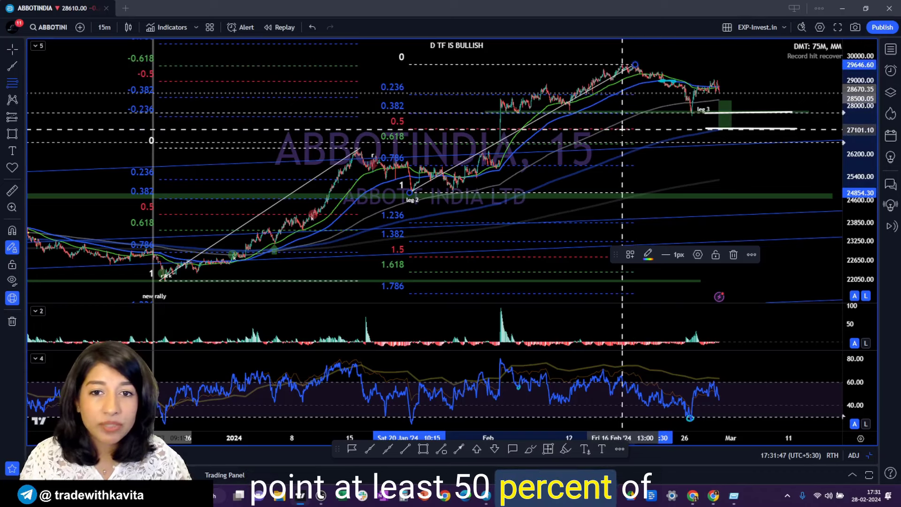
scroll(622, 129, up, 4)
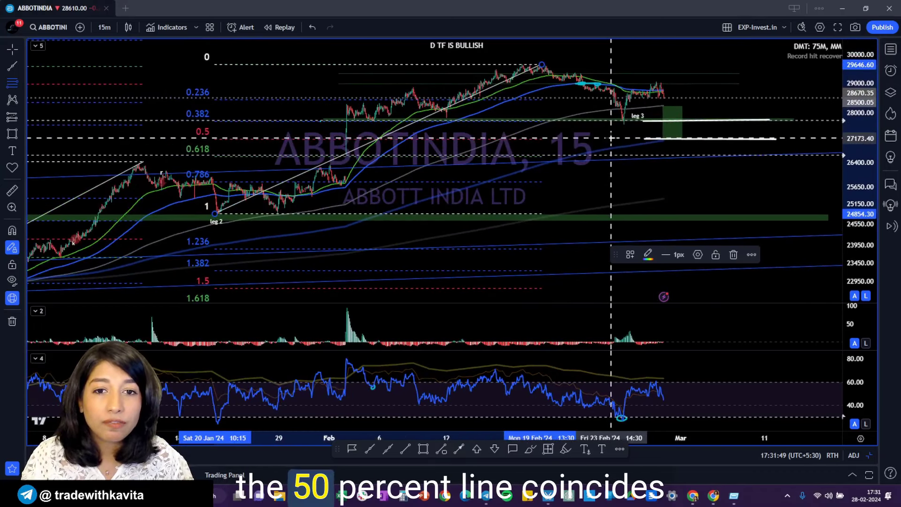
click(370, 449)
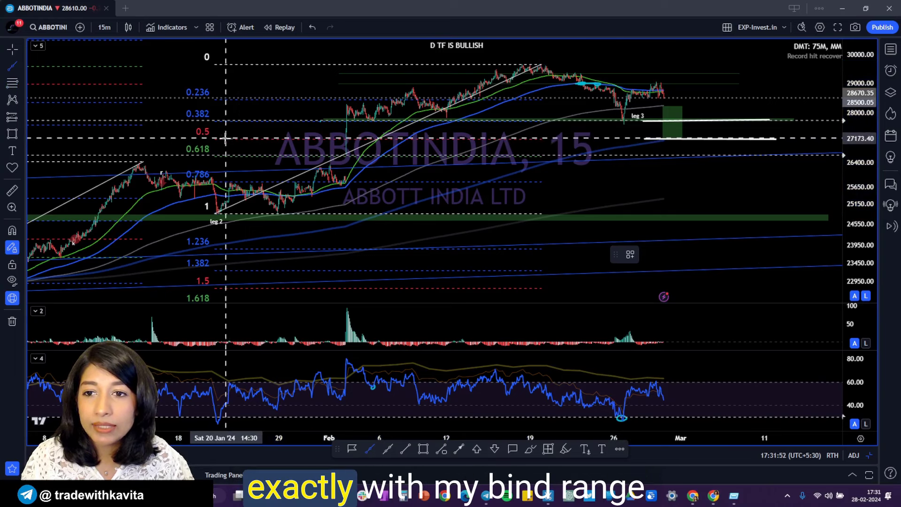
click(224, 139)
click(810, 139)
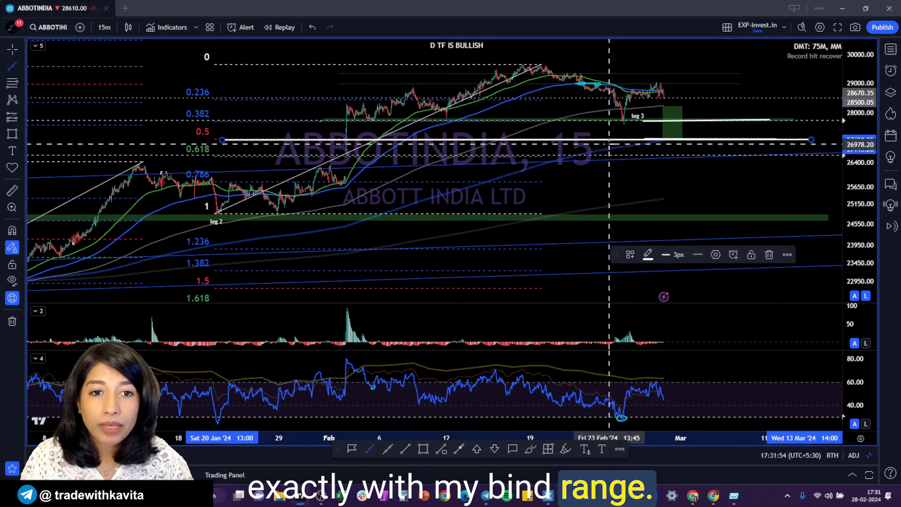
Format the new trend line along the 0.5 retracement level as red, dashed and 1px thick
click(647, 254)
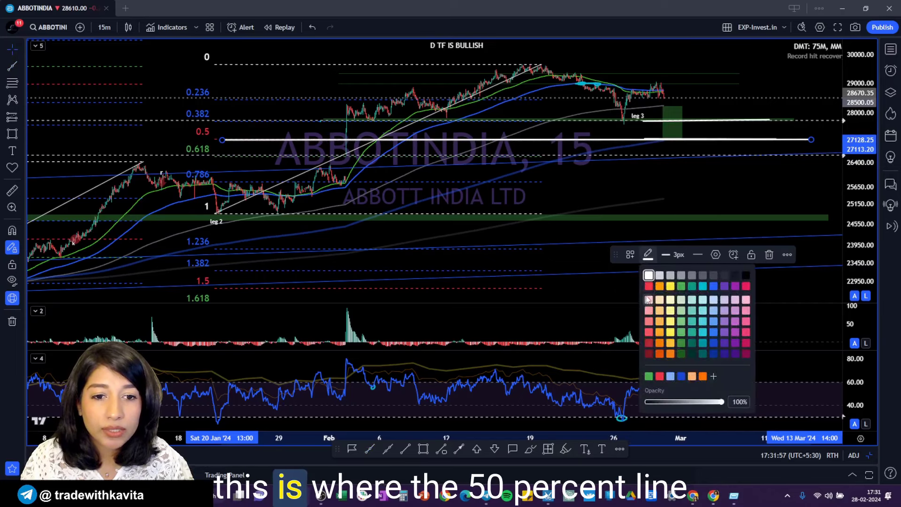
click(648, 300)
click(699, 256)
click(713, 305)
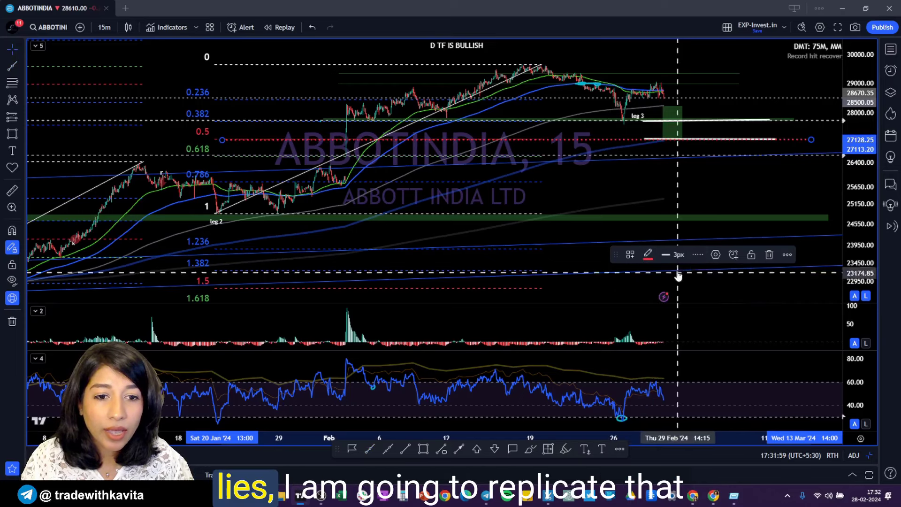
click(680, 275)
click(698, 254)
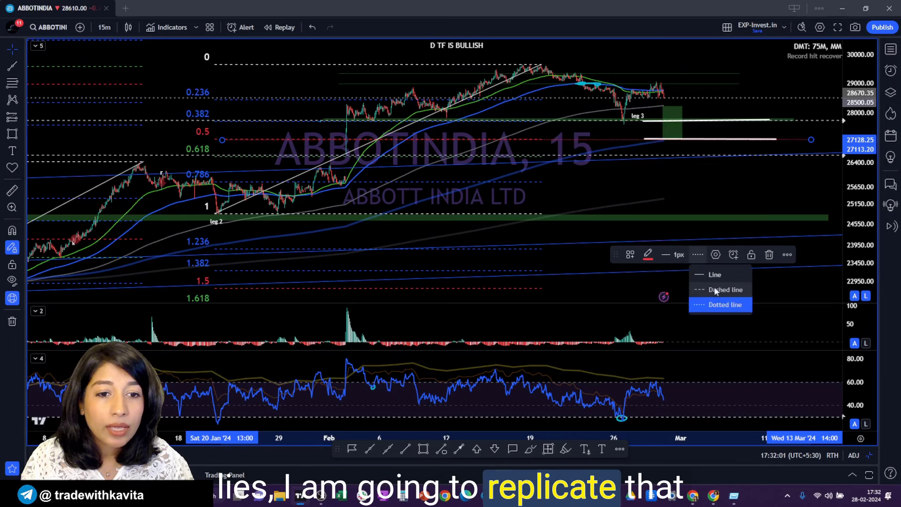
click(641, 176)
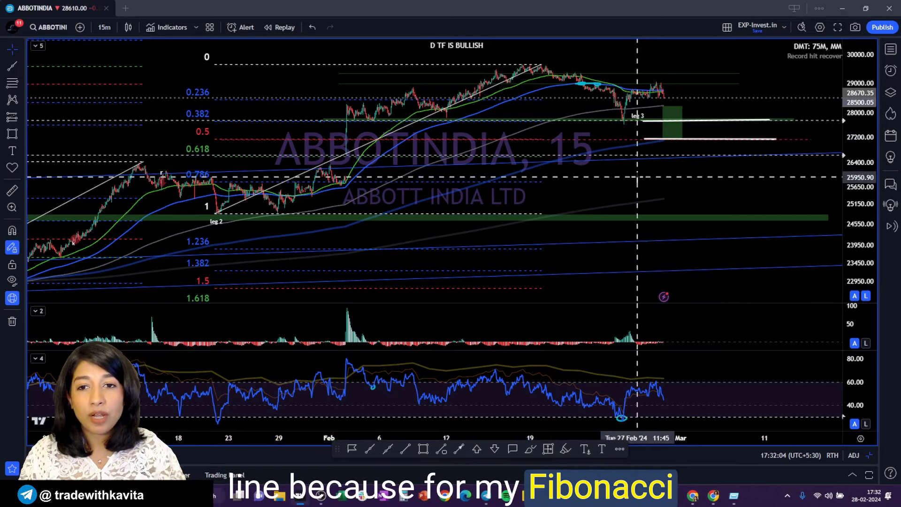
Check how the Fibonacci levels appear on the 75-minute timeframe and return to the 15-minute chart
text(75)
key(Return)
text(15)
key(Return)
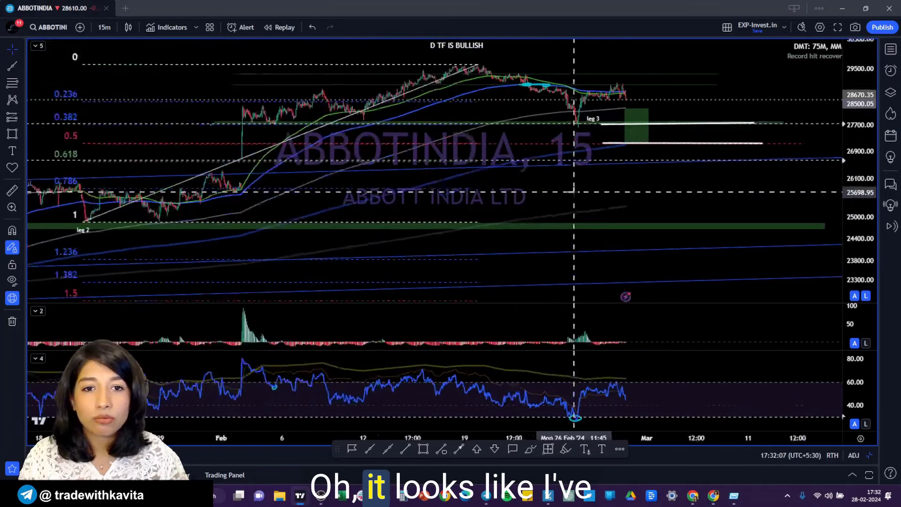
Limit the newer Fibonacci retracement's minute visibility to 1–27 and lower the upper minute limit of the earlier retracement too
click(230, 97)
double_click(230, 96)
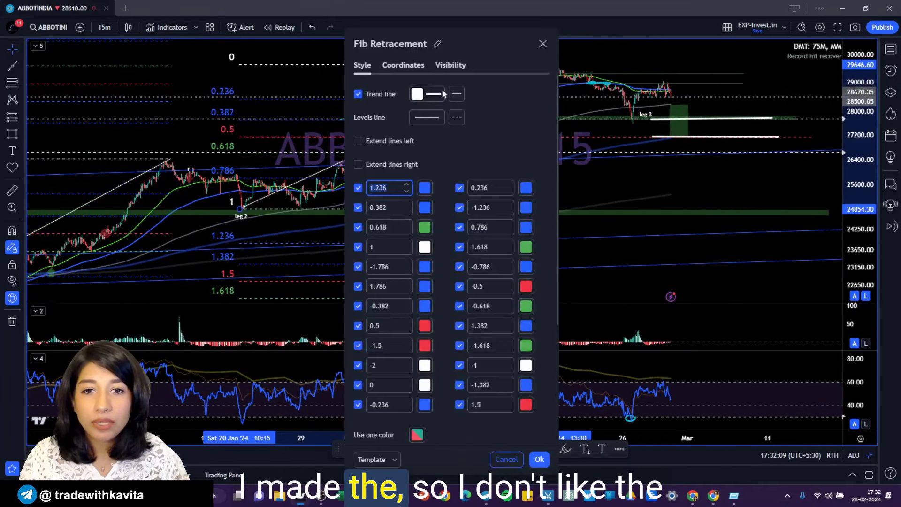
click(439, 66)
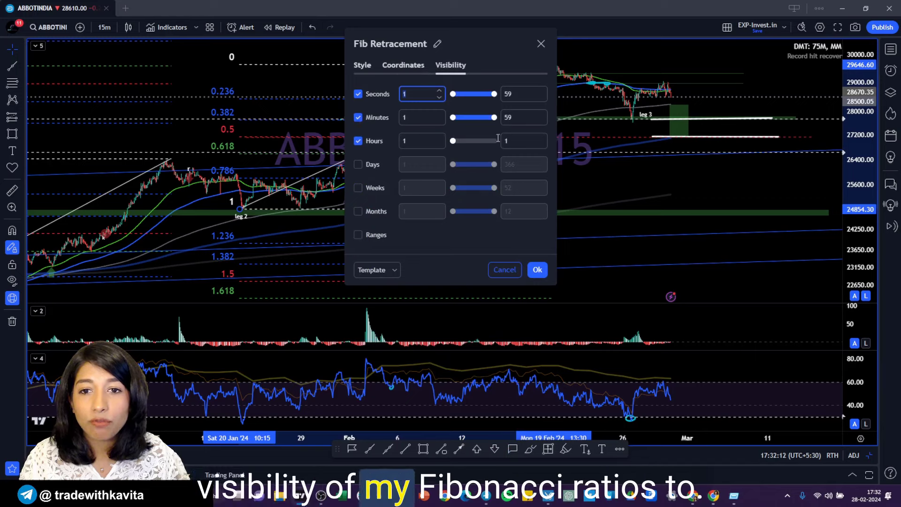
drag(494, 118, 471, 117)
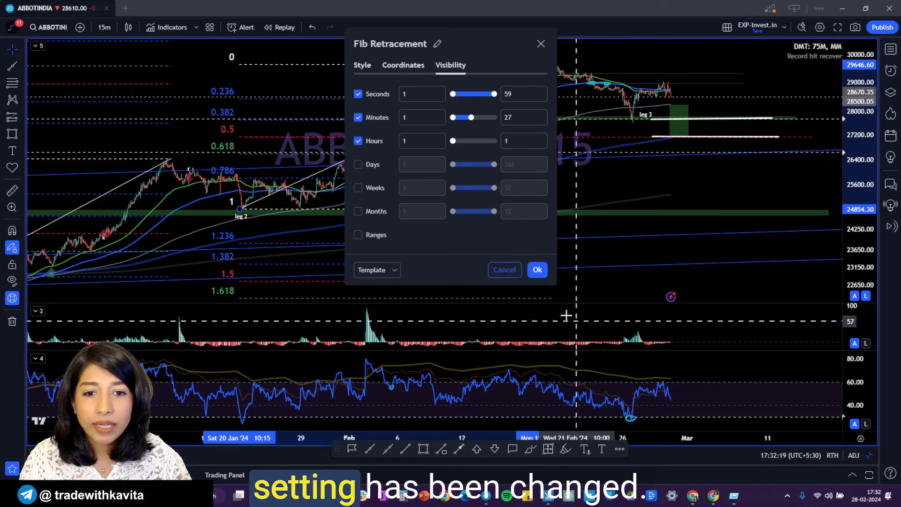
click(538, 270)
double_click(167, 83)
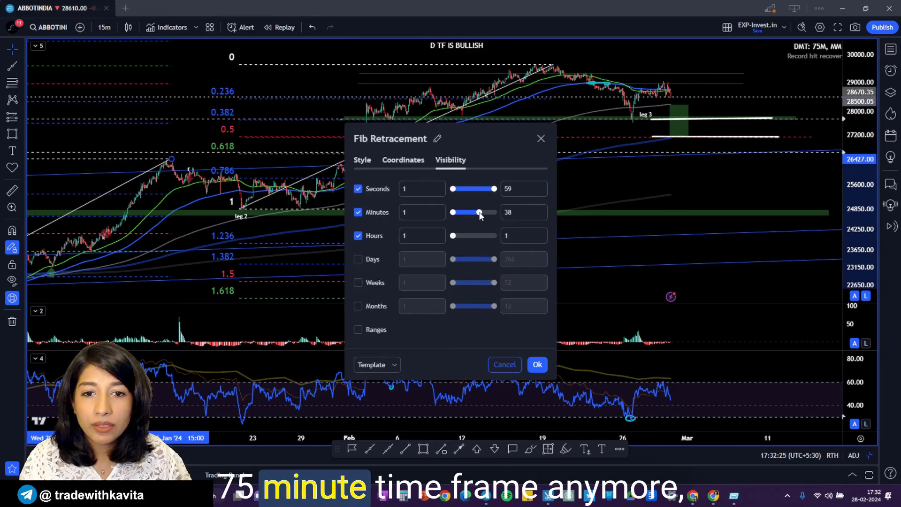
click(537, 364)
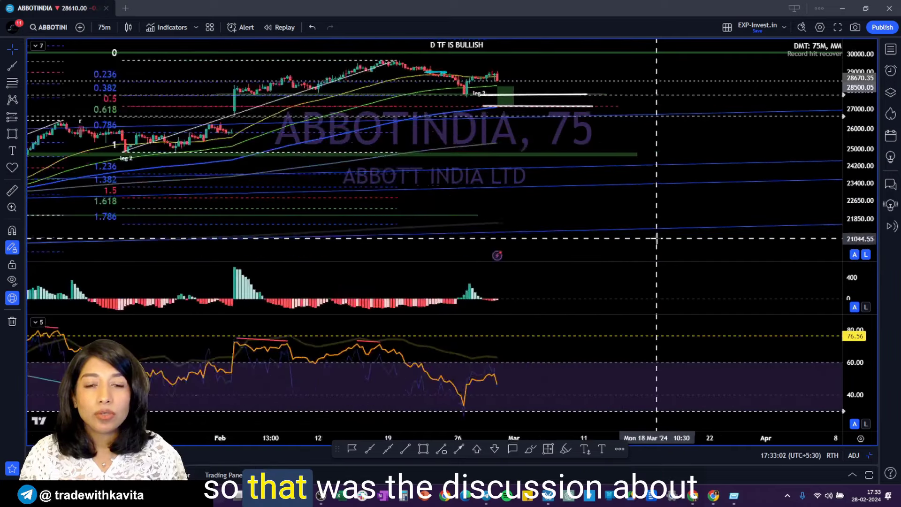
Review ABBOTINDIA's rally and correction legs on the 75-minute, daily and weekly timeframes
scroll(656, 239, down, 5)
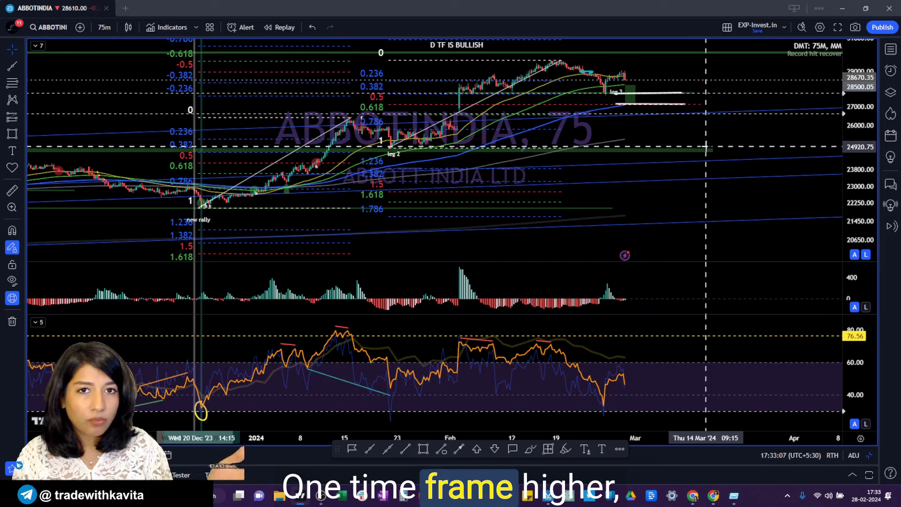
scroll(723, 143, down, 5)
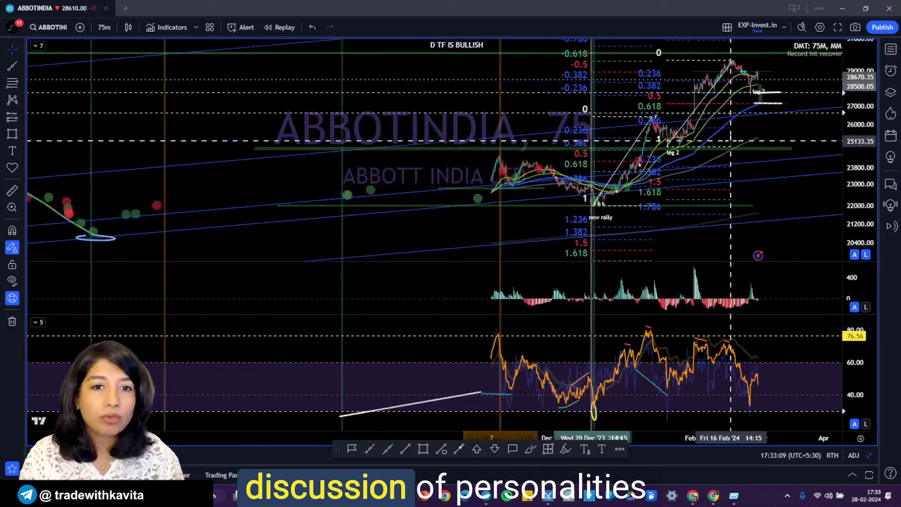
key(Tab)
scroll(734, 152, up, 3)
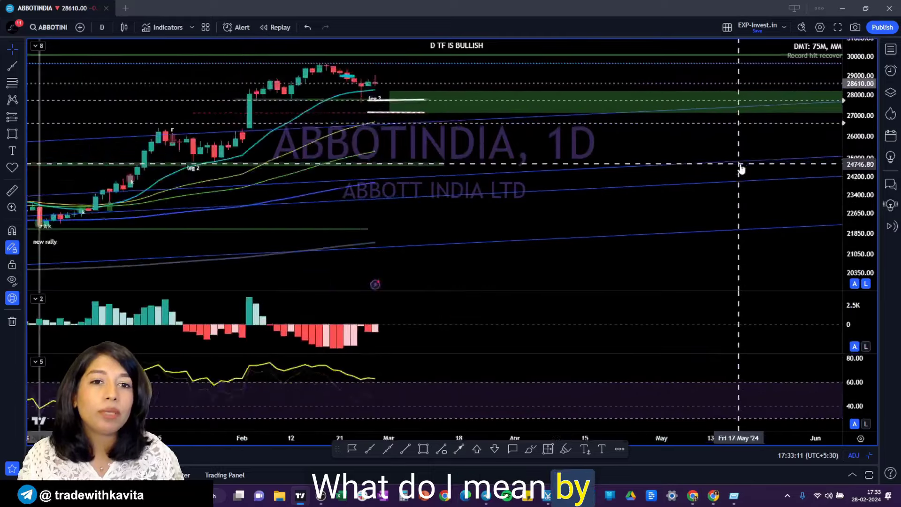
scroll(740, 167, down, 5)
scroll(741, 159, up, 2)
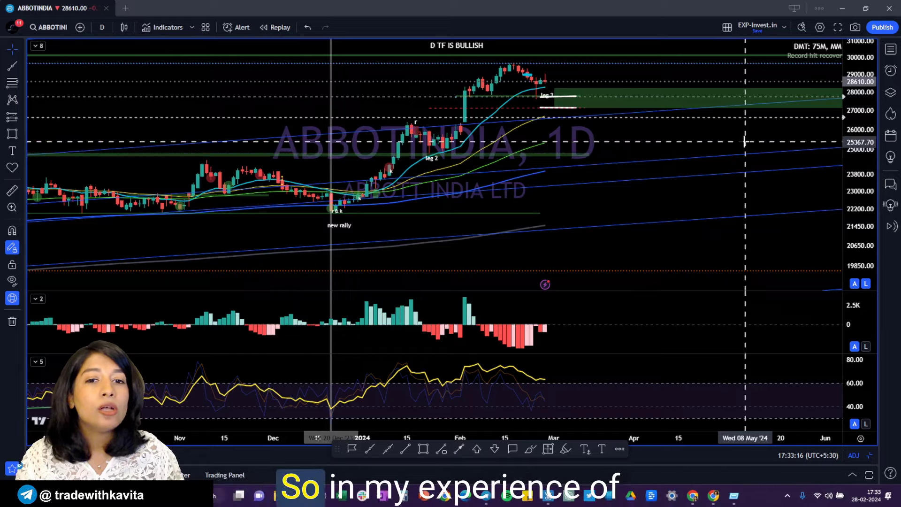
text(1W)
key(Return)
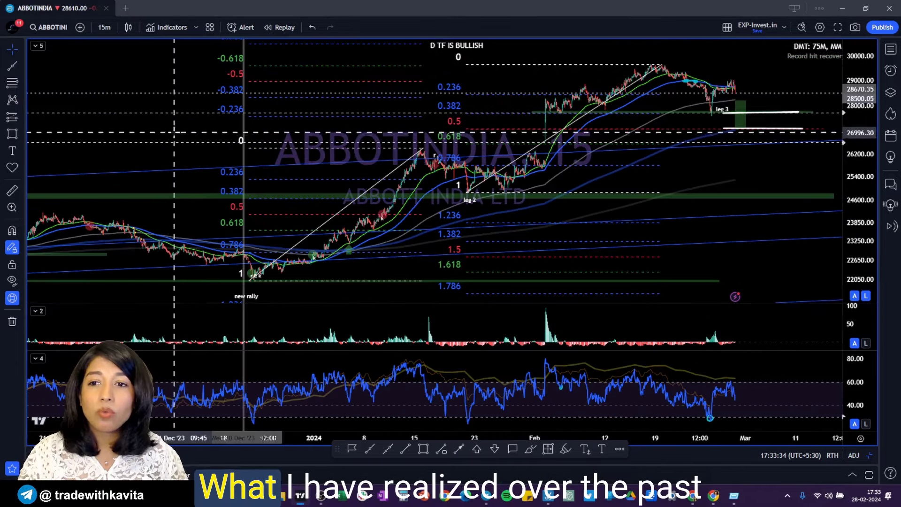
scroll(634, 254, down, 5)
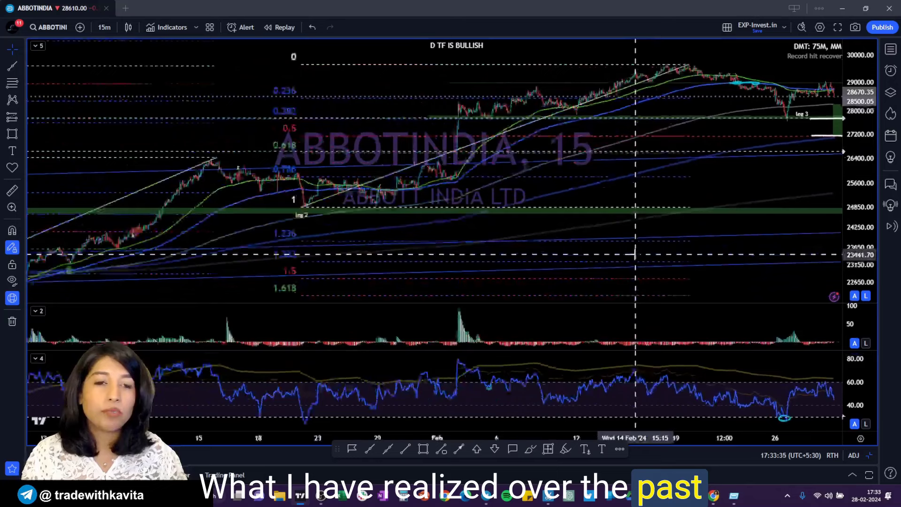
Delete both Fibonacci retracements, from the December rally and from leg 2, on the 15-minute chart
scroll(698, 237, down, 5)
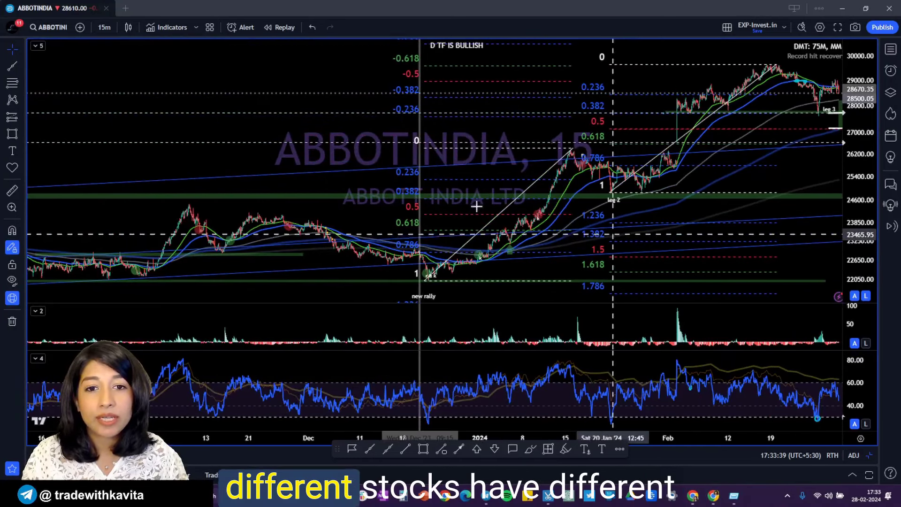
click(509, 98)
key(Delete)
click(696, 64)
key(Delete)
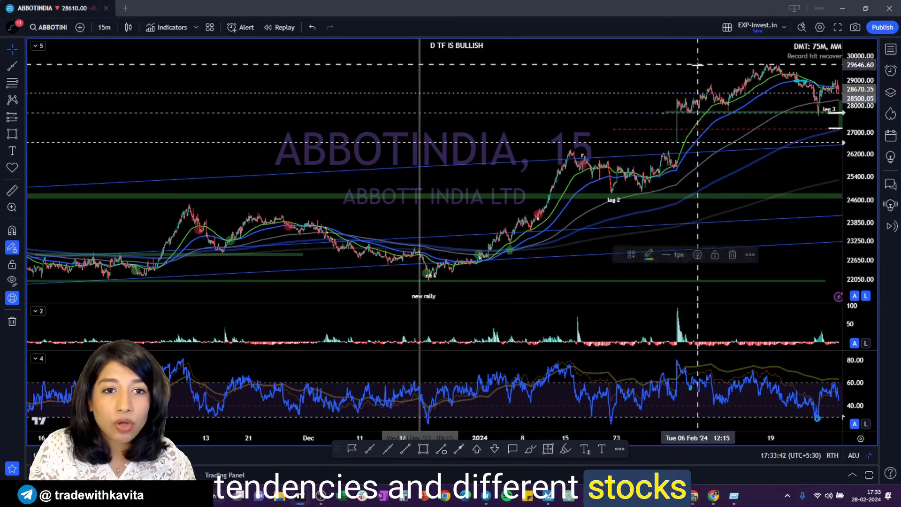
Bring up the empty area beyond the latest candles and maximize a single chart pane as a blank drawing space
scroll(435, 89, down, 3)
scroll(665, 170, up, 4)
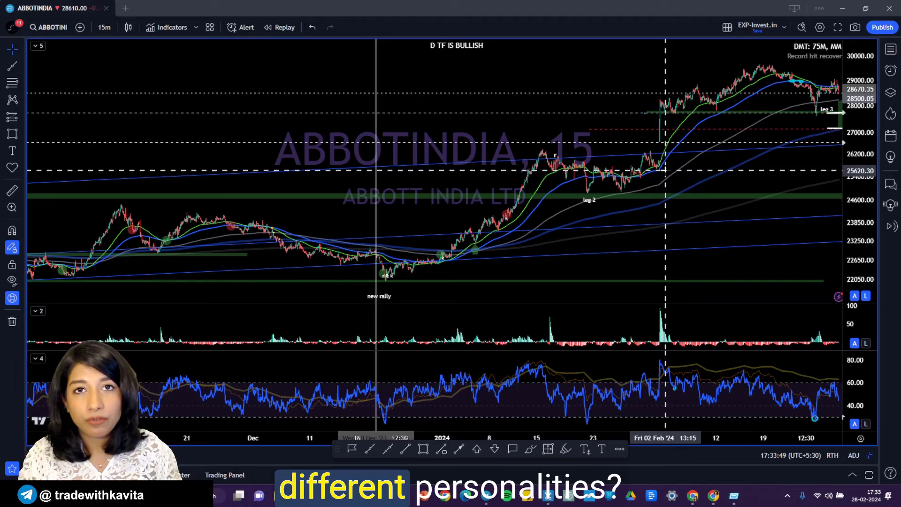
drag(624, 82, 292, 88)
drag(737, 177, 434, 173)
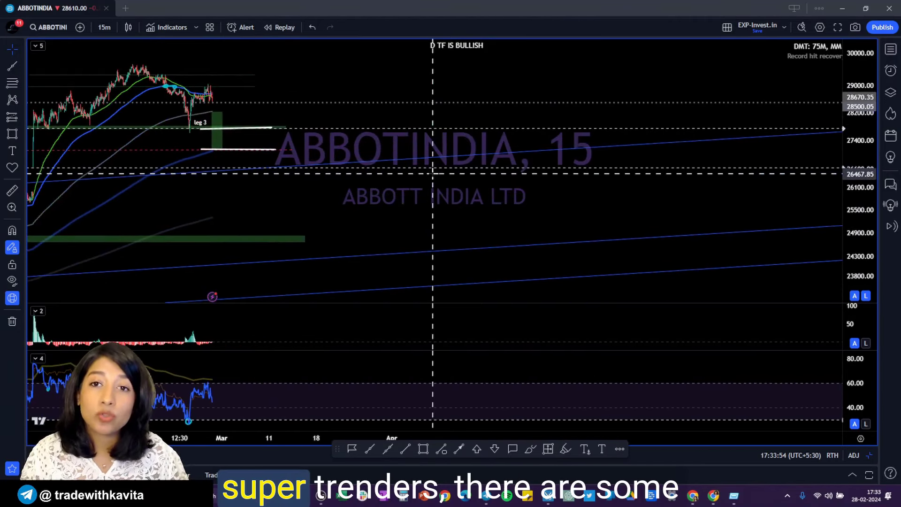
mouse_move(436, 170)
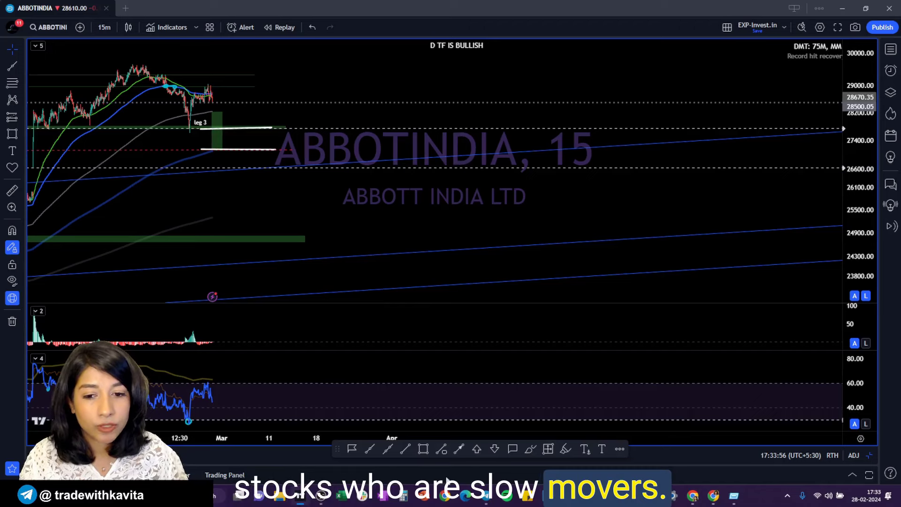
drag(388, 202, 203, 201)
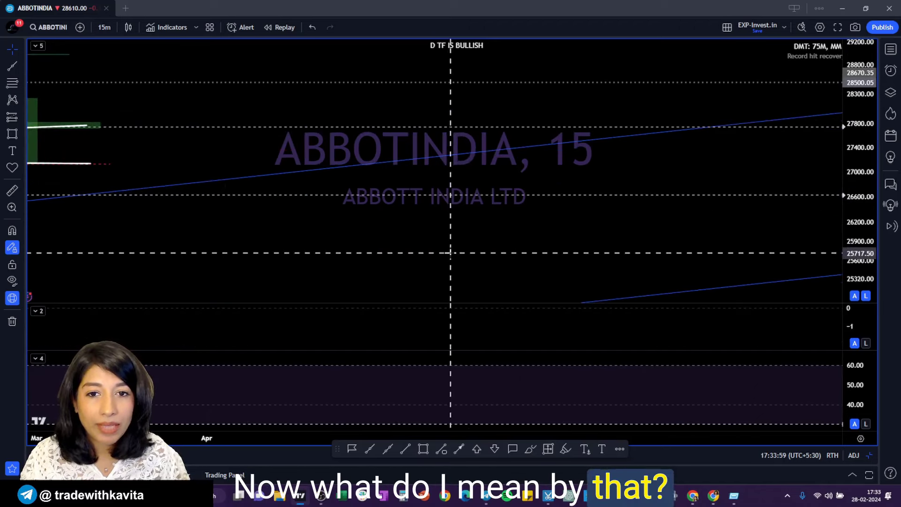
scroll(450, 252, down, 2)
scroll(451, 253, up, 5)
double_click(582, 265)
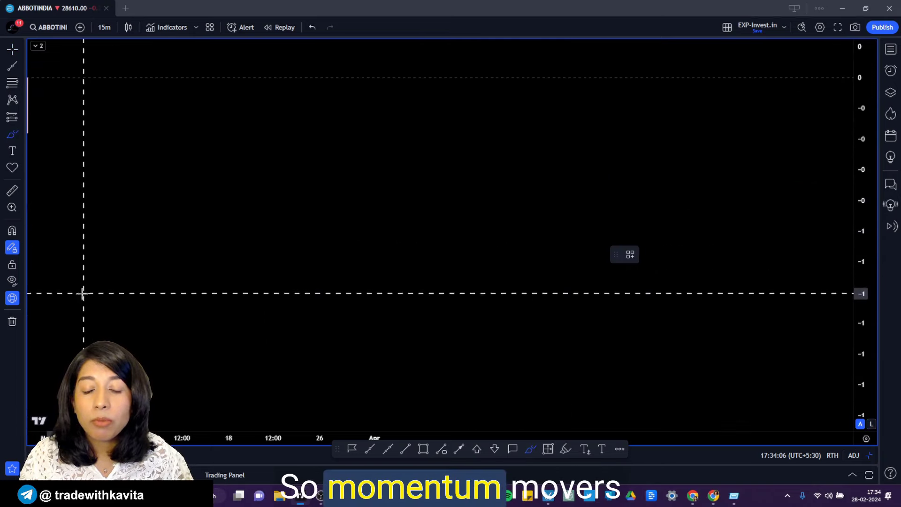
Brush a rising zigzag with four peaks, each followed by a deep correction, across the blank pane and undo it
drag(69, 298, 163, 219)
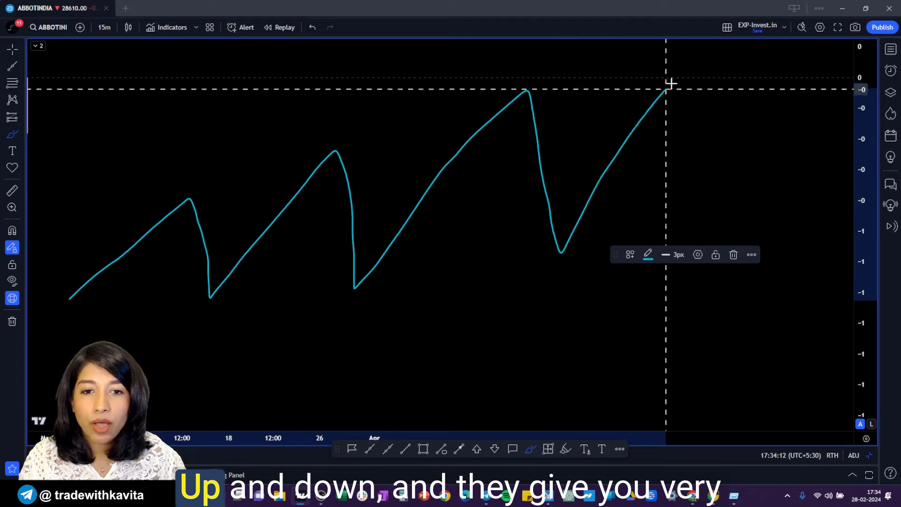
drag(666, 85, 724, 168)
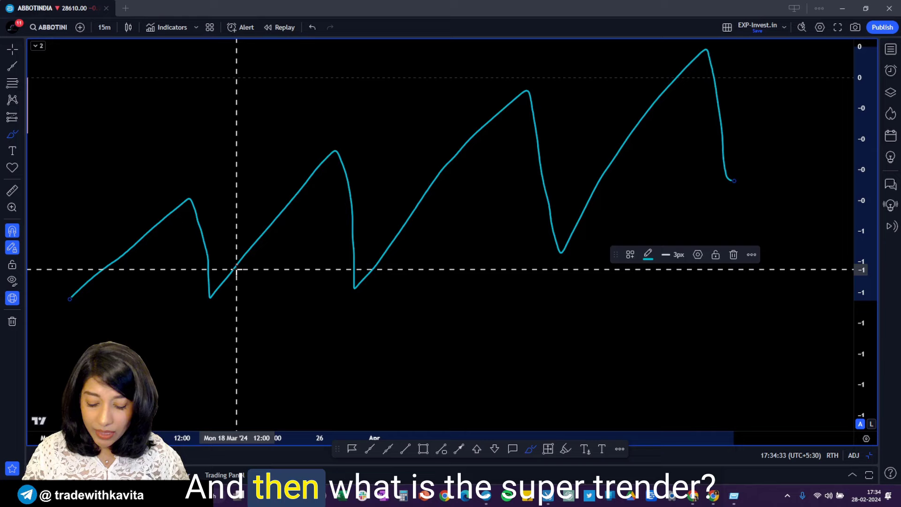
key(ctrl+z)
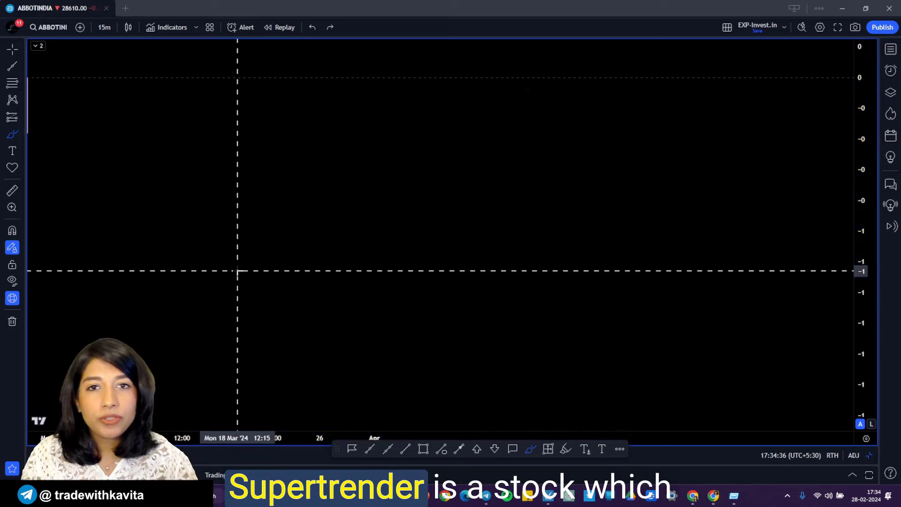
Brush a steady uptrend line with a zigzag around it and a steep decline from its peak, and handwrite BEL beside the peak
drag(56, 365, 487, 83)
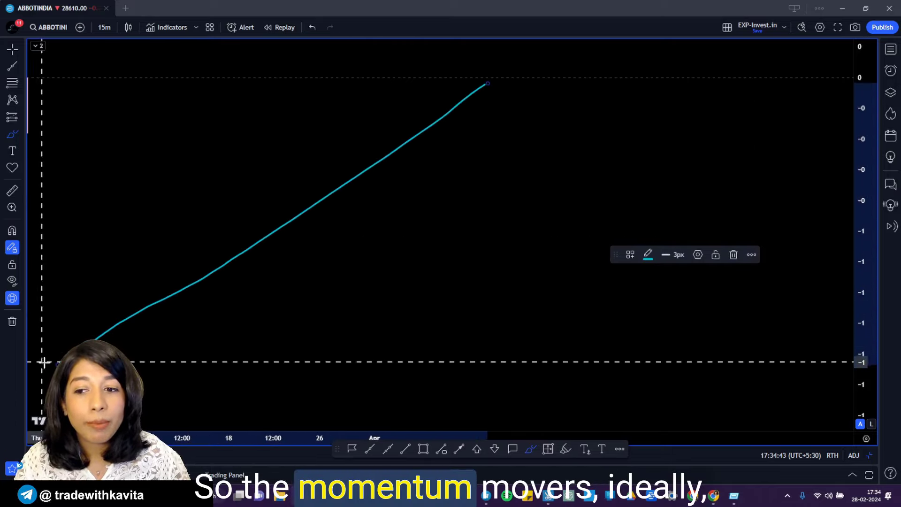
mouse_move(57, 364)
mouse_down()
mouse_move(129, 289)
mouse_move(135, 316)
mouse_move(161, 328)
mouse_move(233, 227)
mouse_move(256, 271)
mouse_move(316, 159)
mouse_move(350, 226)
mouse_move(414, 97)
mouse_move(435, 155)
mouse_up()
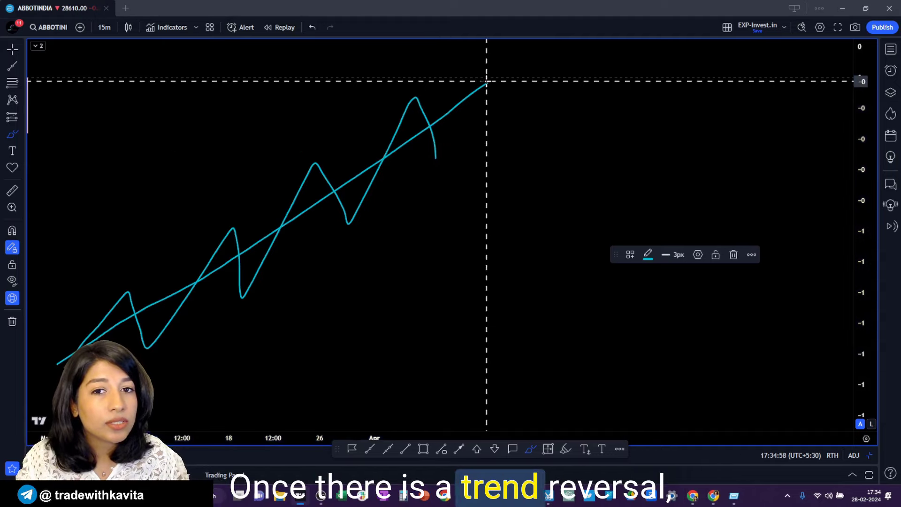
drag(488, 83, 666, 384)
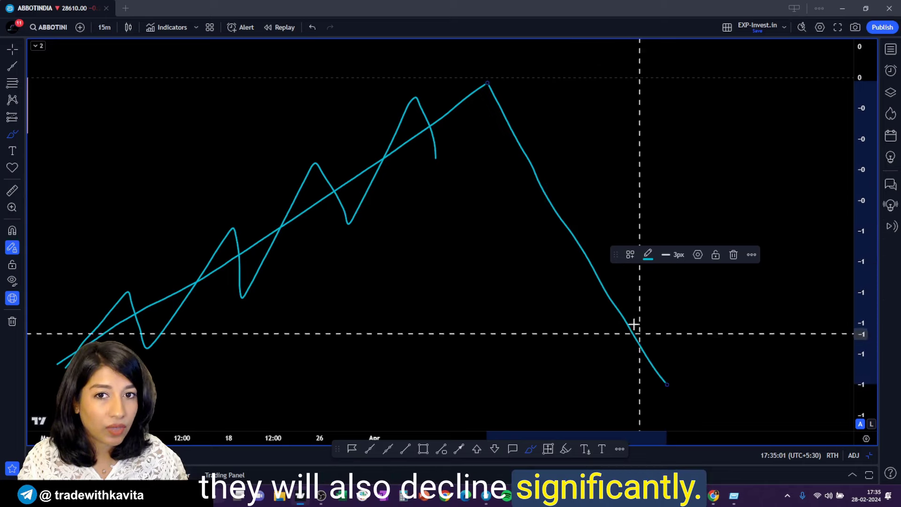
drag(509, 80, 514, 95)
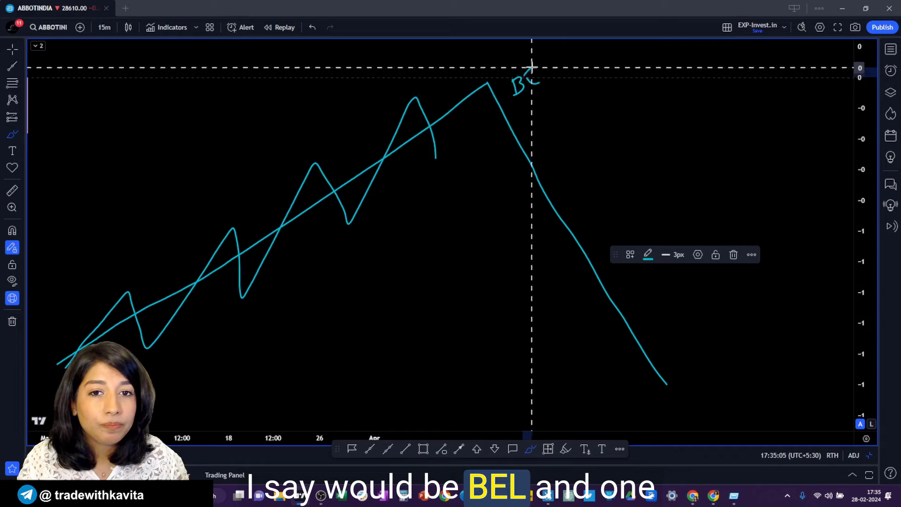
drag(544, 65, 568, 73)
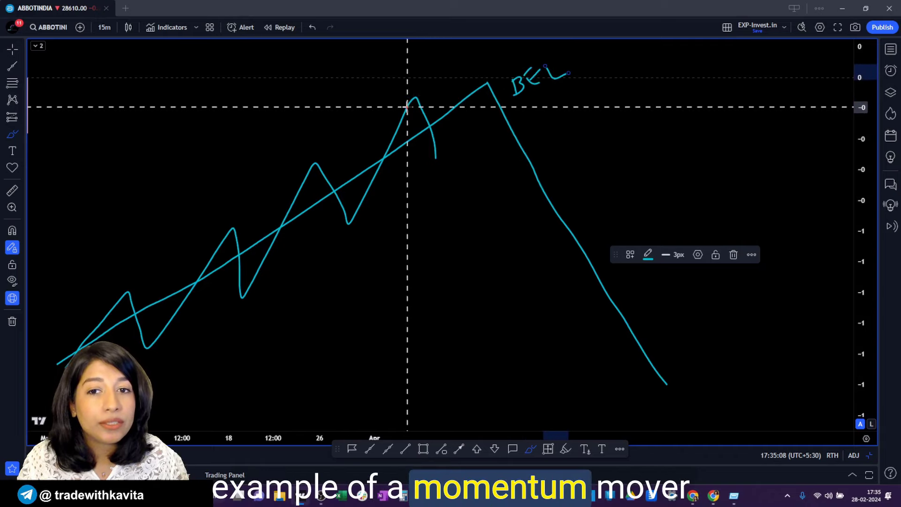
Brush two short strokes beside the zigzag's last peak, and undo them together with the whole BEL sketch
drag(406, 106, 370, 99)
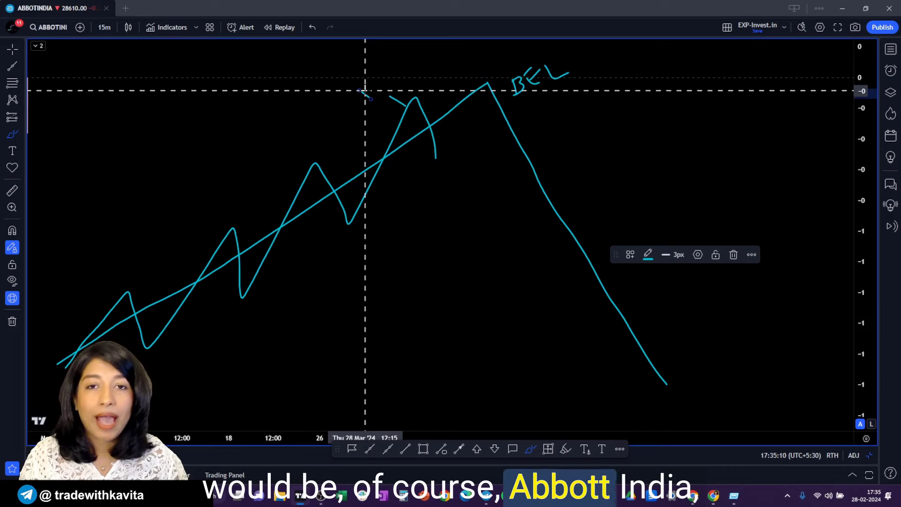
key(z)
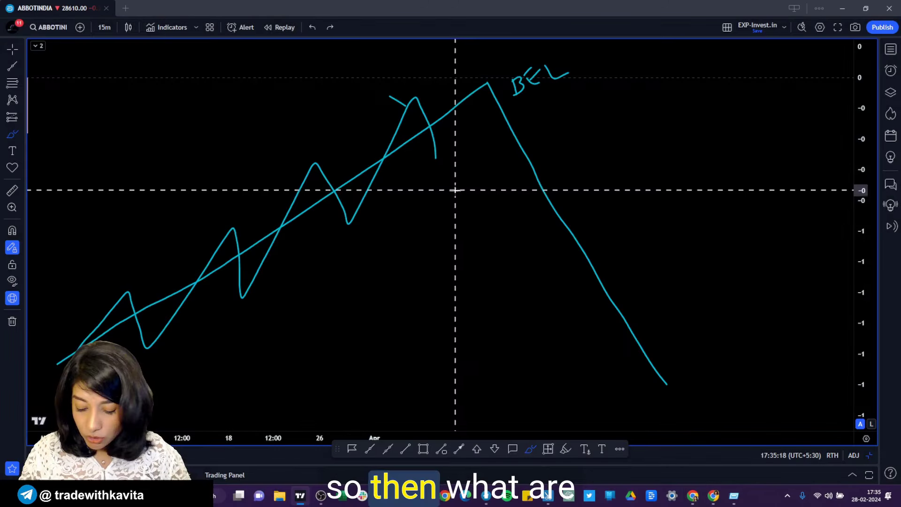
key(ctrl+z)
key(ctrl+z)
key(ctrl+z)
key(ctrl+z)
key(ctrl+z)
key(ctrl+z)
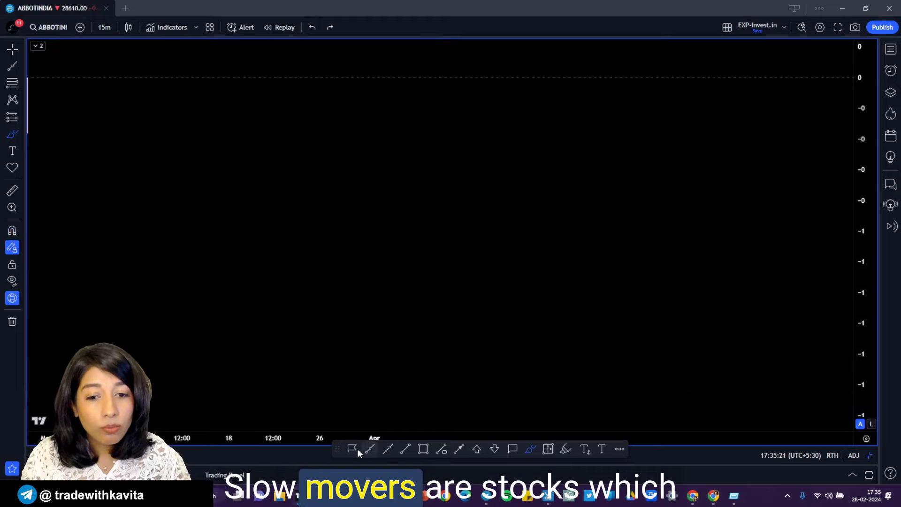
Brush a gently rising two-peak zigzag for a slow mover, mark the first leg's start and end, and handwrite 7 and 90 above it
drag(76, 352, 201, 302)
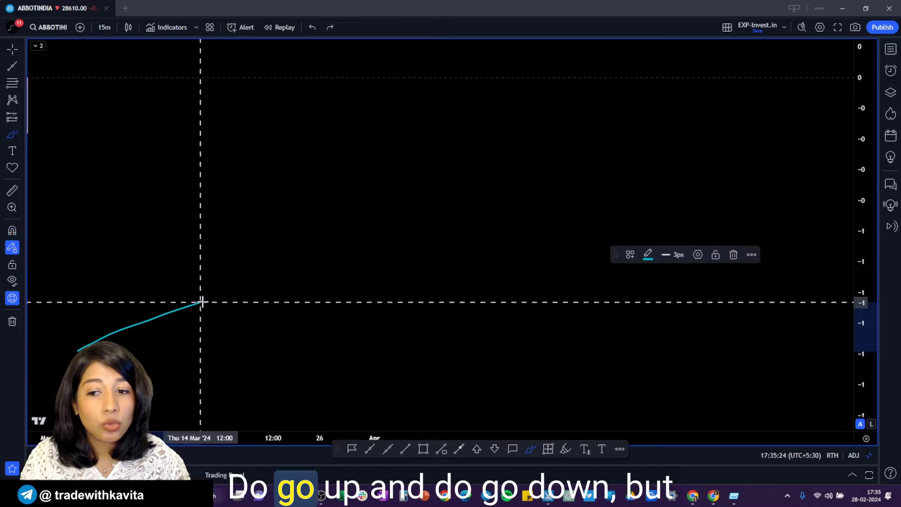
mouse_move(344, 319)
mouse_down()
mouse_move(563, 223)
mouse_move(575, 295)
mouse_up()
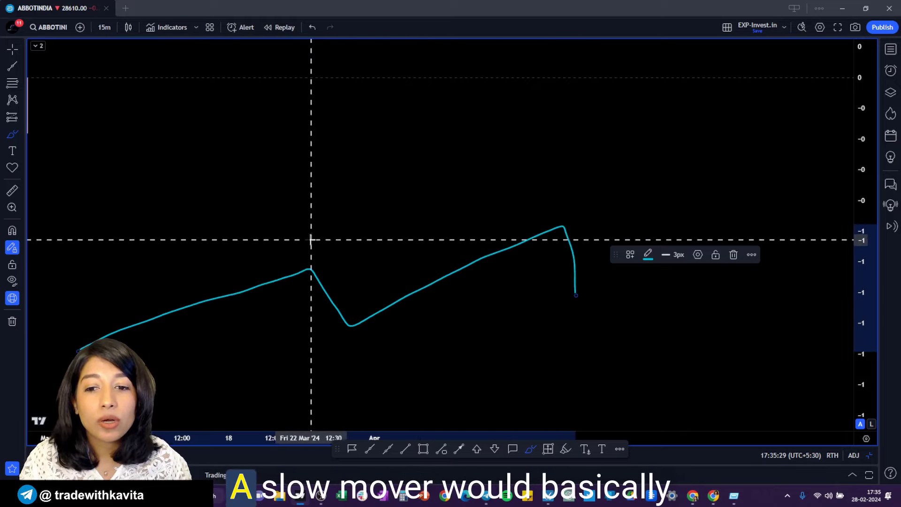
drag(74, 332, 75, 369)
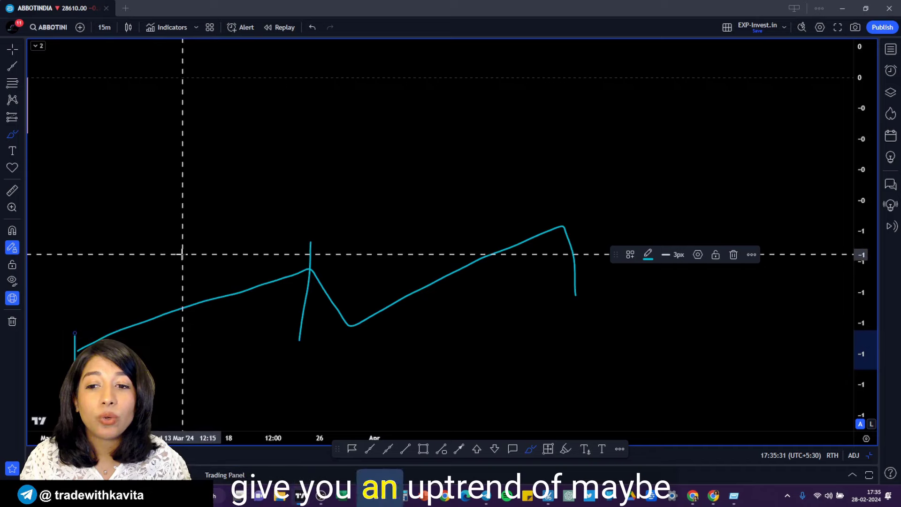
mouse_move(183, 254)
mouse_down()
mouse_move(201, 254)
mouse_move(202, 276)
mouse_move(208, 264)
mouse_up()
drag(205, 180, 207, 208)
drag(221, 180, 213, 187)
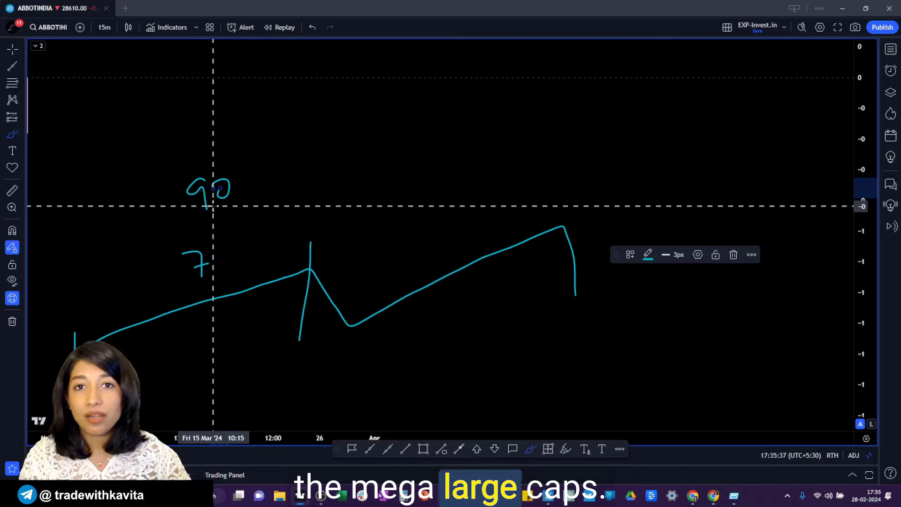
Undo the slow-mover sketch with its markers and handwritten numbers until the pane is blank
key(ctrl+z)
key(ctrl+z)
key(ctrl+z)
key(ctrl+z)
key(ctrl+z)
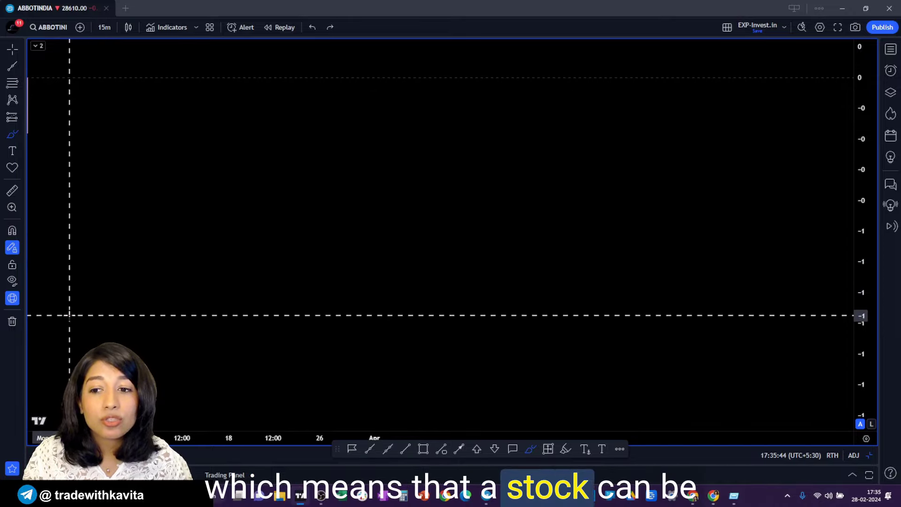
Brush a long steady uptrend line with a shallow four-leg zigzag around it, and handwrite VBL above the trend
mouse_move(71, 314)
mouse_down()
mouse_move(322, 245)
mouse_move(721, 111)
mouse_up()
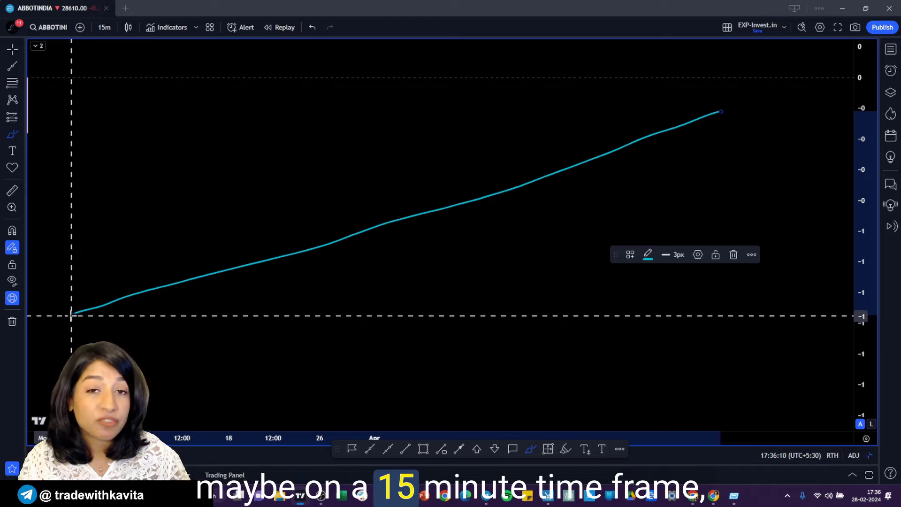
mouse_move(70, 317)
mouse_down()
mouse_move(151, 275)
mouse_move(197, 272)
mouse_move(305, 234)
mouse_move(336, 249)
mouse_move(421, 192)
mouse_move(446, 237)
mouse_move(587, 122)
mouse_move(609, 178)
mouse_move(688, 111)
mouse_up()
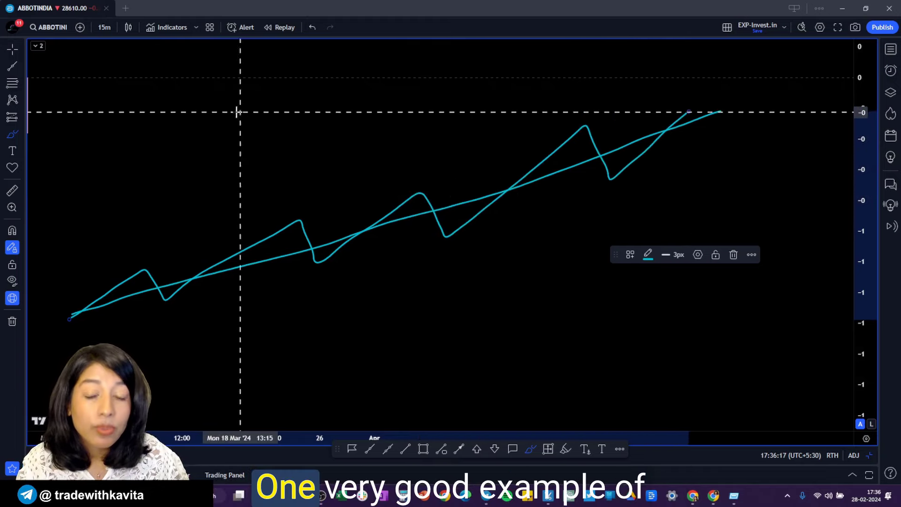
mouse_move(217, 113)
mouse_down()
mouse_move(245, 119)
mouse_move(253, 106)
mouse_move(274, 135)
mouse_up()
mouse_move(277, 113)
mouse_down()
mouse_move(290, 141)
mouse_move(268, 146)
mouse_up()
drag(318, 112, 318, 143)
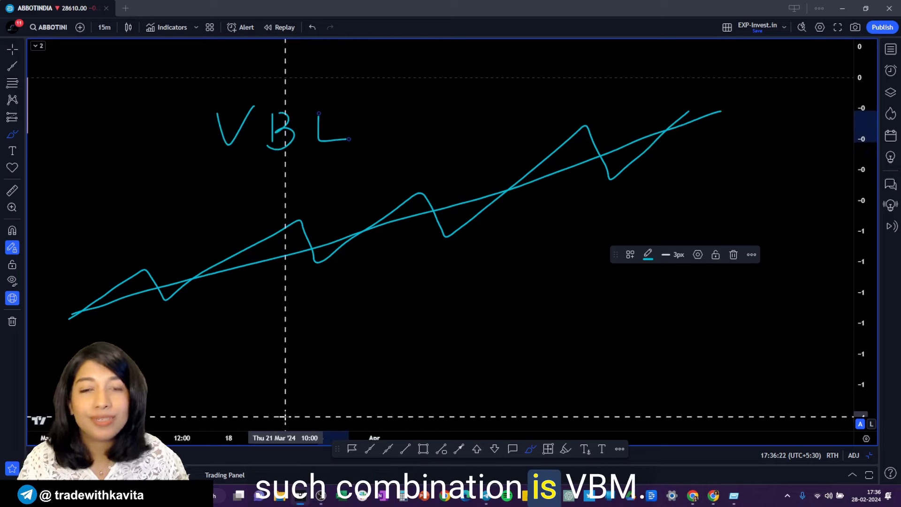
Undo the VBL lettering, the zigzag and the trend line to clear the pane
key(ctrl+z)
key(ctrl+z)
key(ctrl+z)
key(ctrl+z)
key(ctrl+z)
key(ctrl+z)
key(ctrl+z)
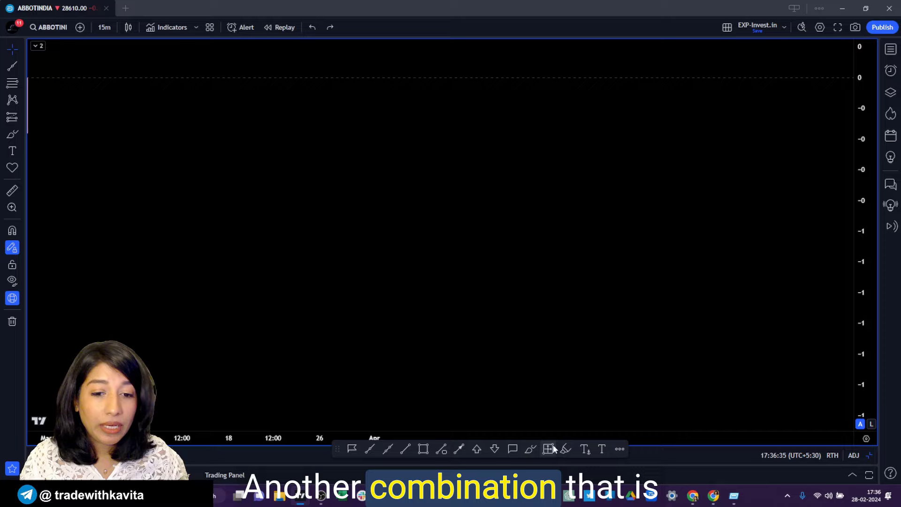
Brush a long gradual uptrend ending in a short steep drop from its peak, and undo it
mouse_move(128, 310)
mouse_down()
mouse_move(378, 233)
mouse_move(721, 149)
mouse_move(783, 255)
mouse_up()
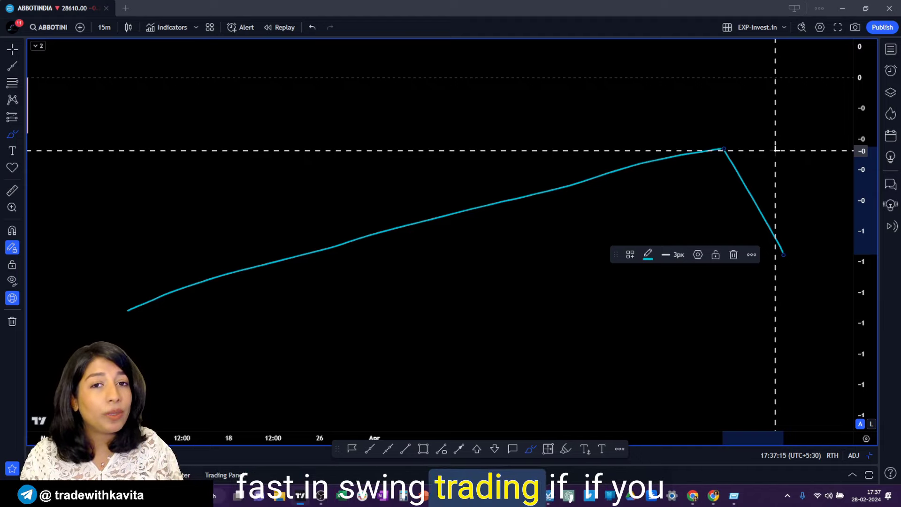
key(ctrl+z)
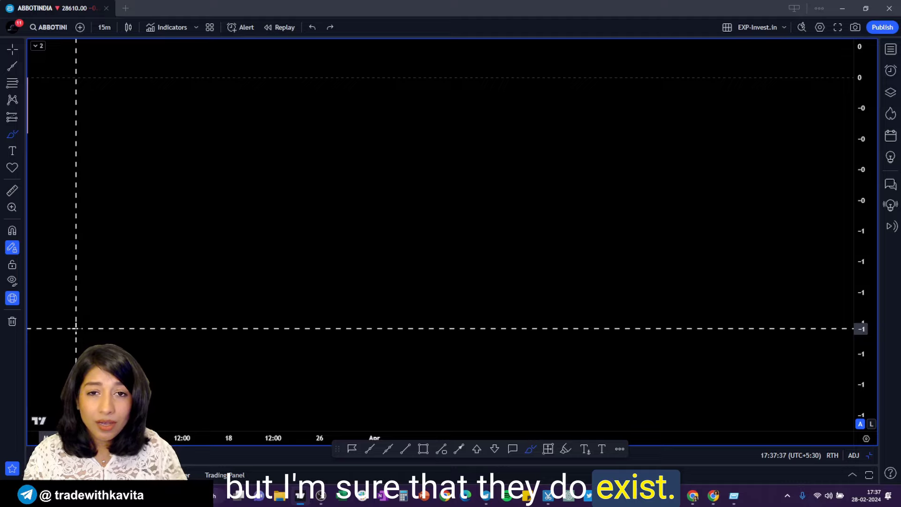
Switch to the browser with the tracking sheet beside the chart, open a new tab and look up "stock r"
key(super+Tab)
click(290, 309)
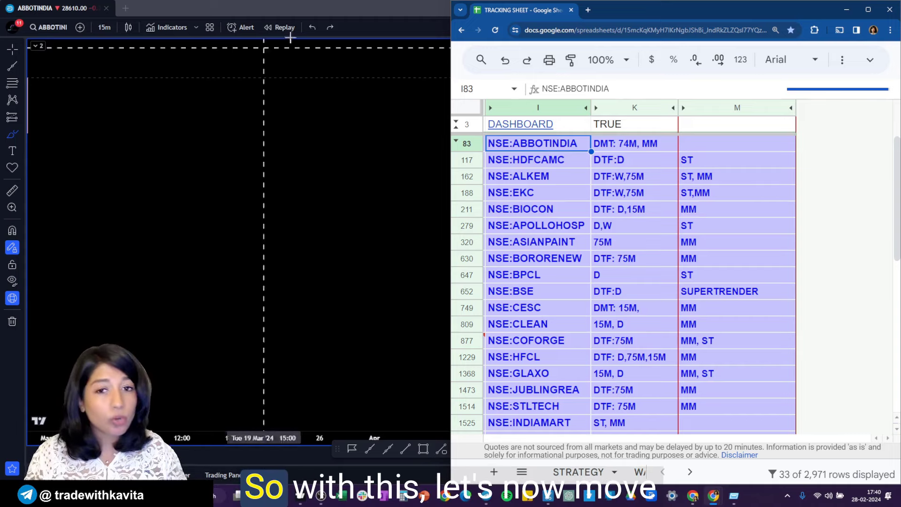
click(587, 10)
text(stock r)
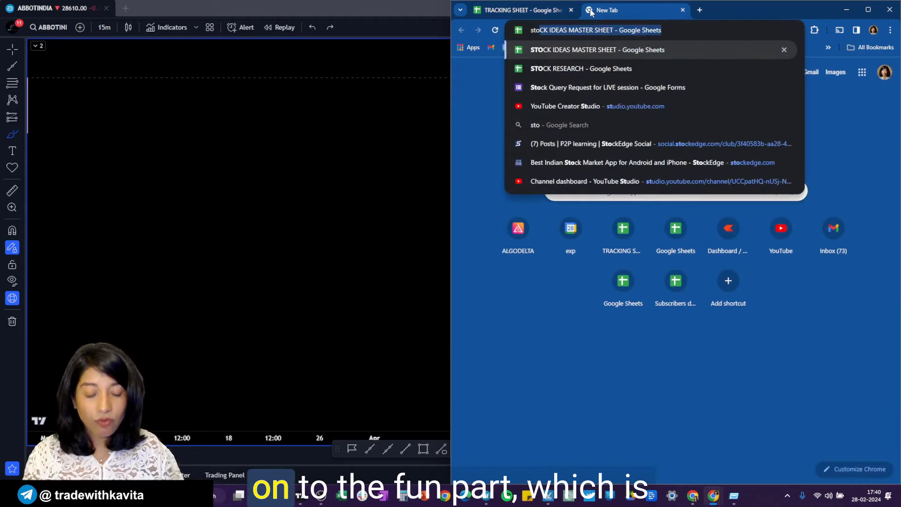
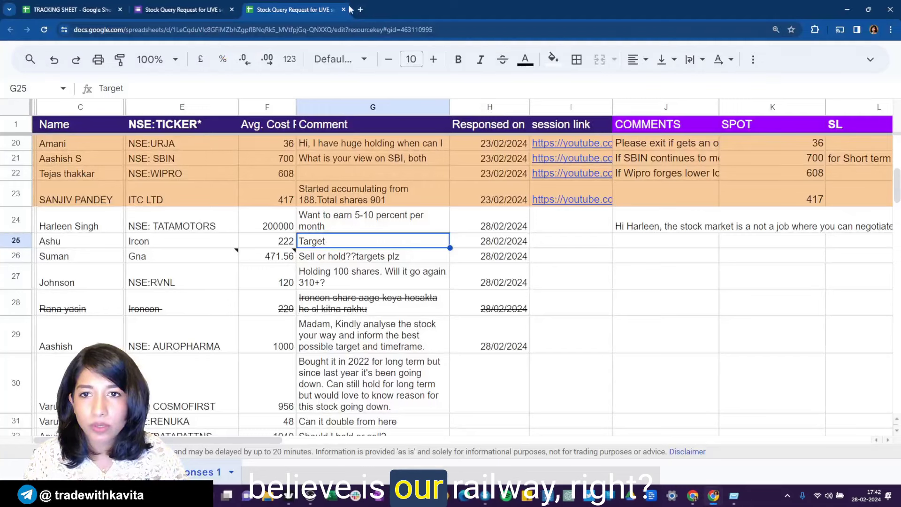
Look up "ircon international ltd" in a new browser tab to check the company, and close that tab
click(360, 10)
text(ircon i)
key(Down)
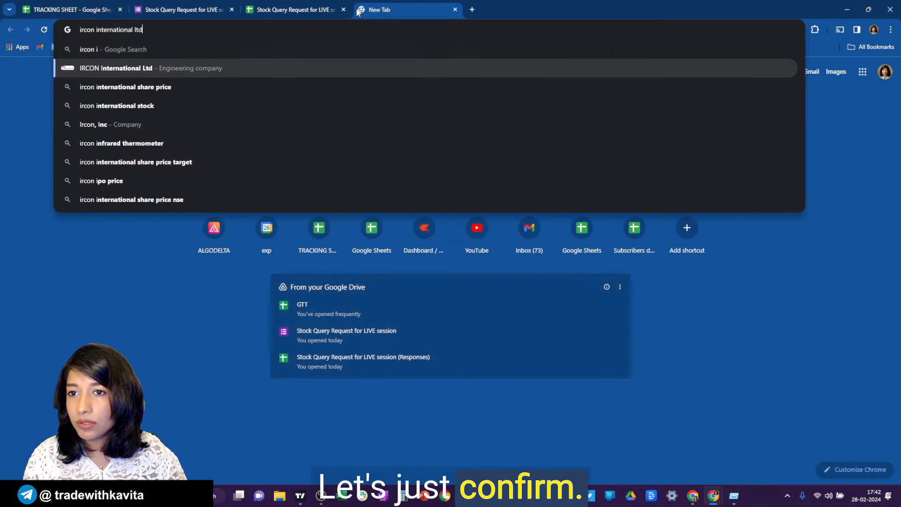
key(Return)
mouse_move(579, 216)
mouse_down()
mouse_move(663, 220)
mouse_move(559, 239)
mouse_move(577, 228)
mouse_up()
click(455, 10)
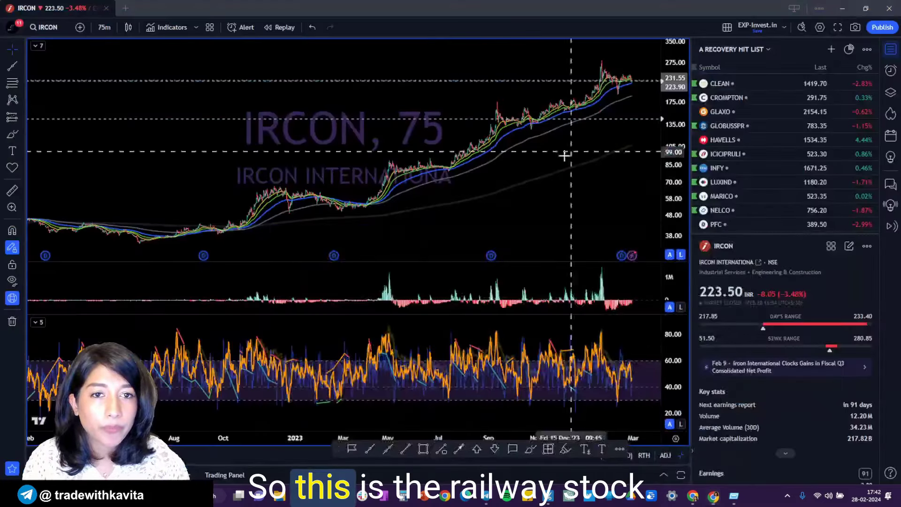
Add vertical lines on the 75-minute IRCON chart at the lows of 13 Feb 2024, 26 Oct 2023 and 14 Jul 2023
scroll(551, 167, up, 5)
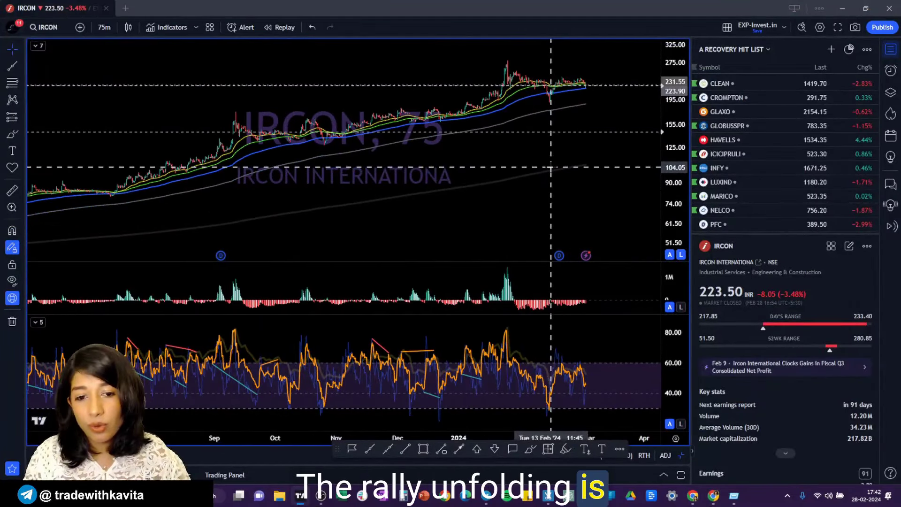
scroll(594, 171, up, 2)
scroll(593, 171, down, 6)
scroll(571, 141, up, 2)
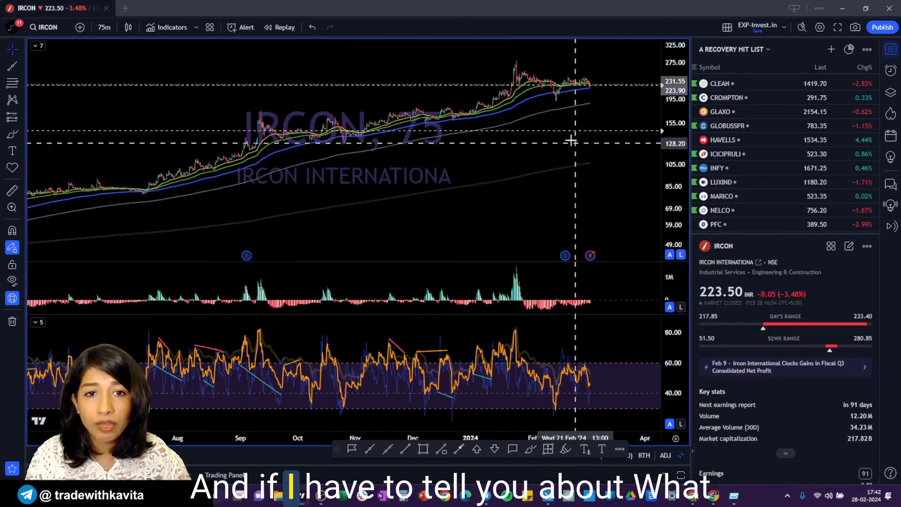
scroll(556, 123, down, 2)
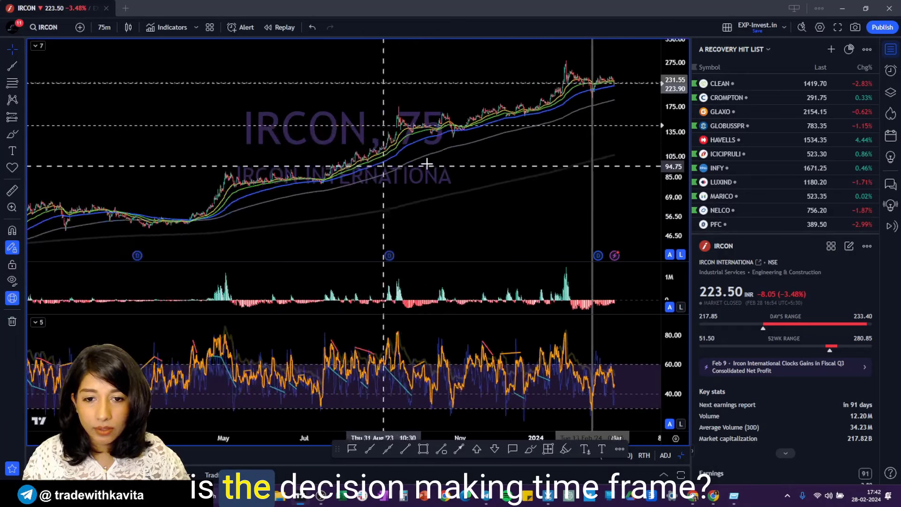
key(alt+v)
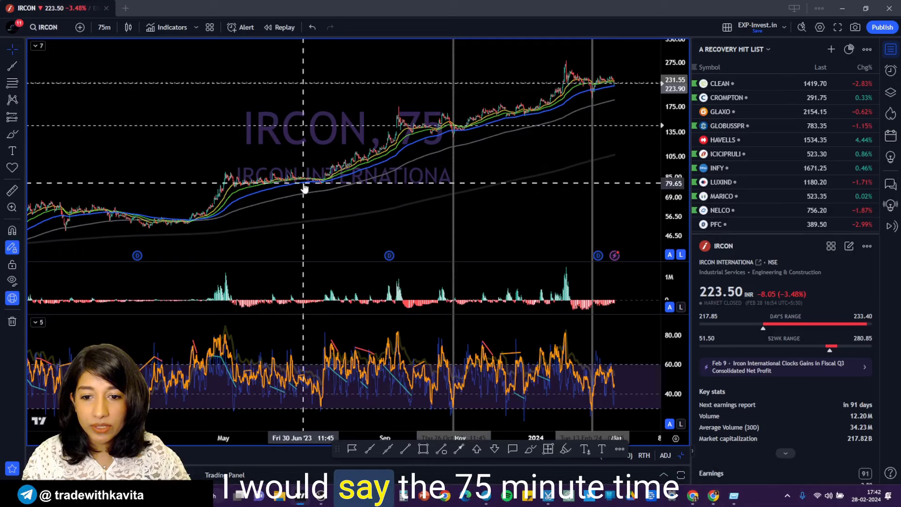
key(alt+v)
scroll(396, 201, down, 2)
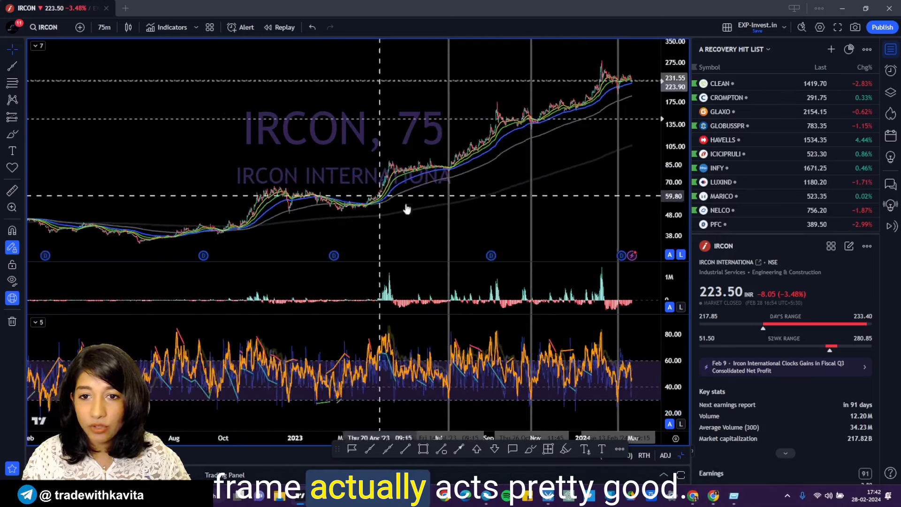
scroll(428, 212, up, 2)
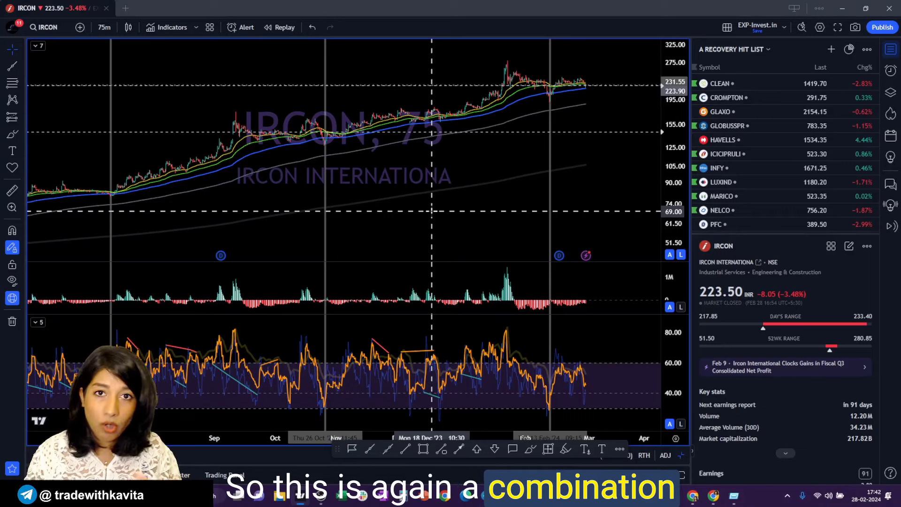
Place an anchored text note reading "DTF: 75M, MM" in the empty area above the latest IRCON prices
click(584, 450)
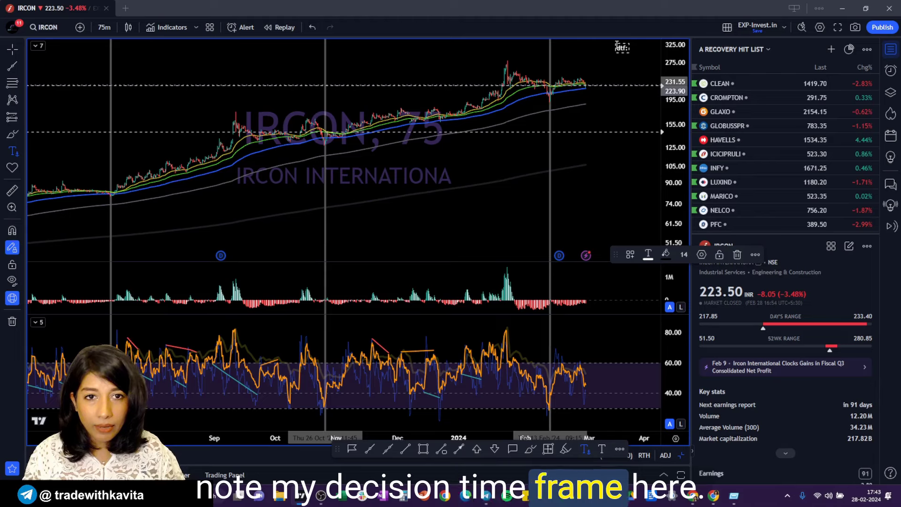
text(TD)
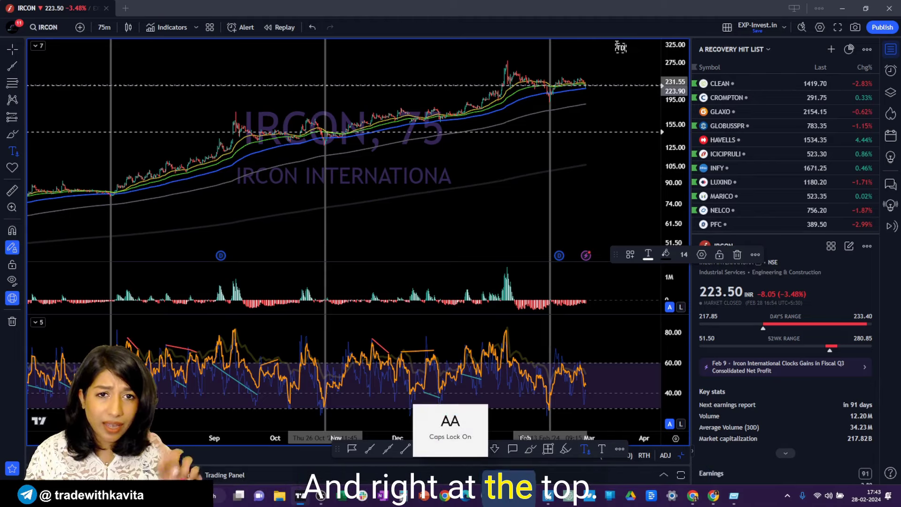
text(TF: 75M, MM)
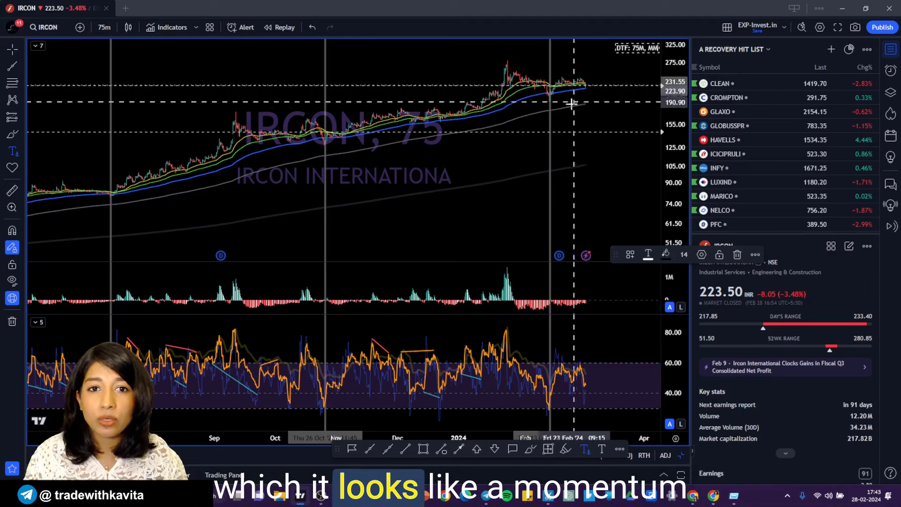
click(563, 134)
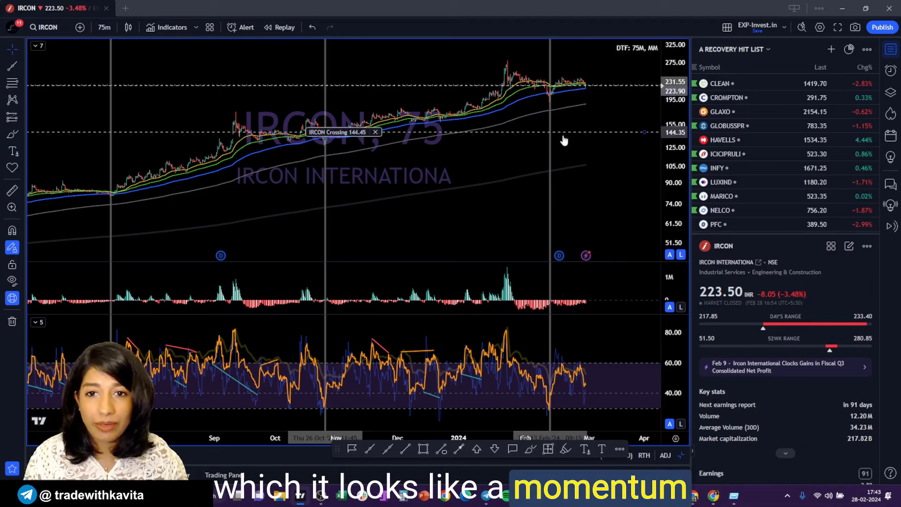
Compare IRCON's marked lows on the daily and weekly charts, and return to the 75-minute chart
key(Tab)
scroll(610, 235, down, 5)
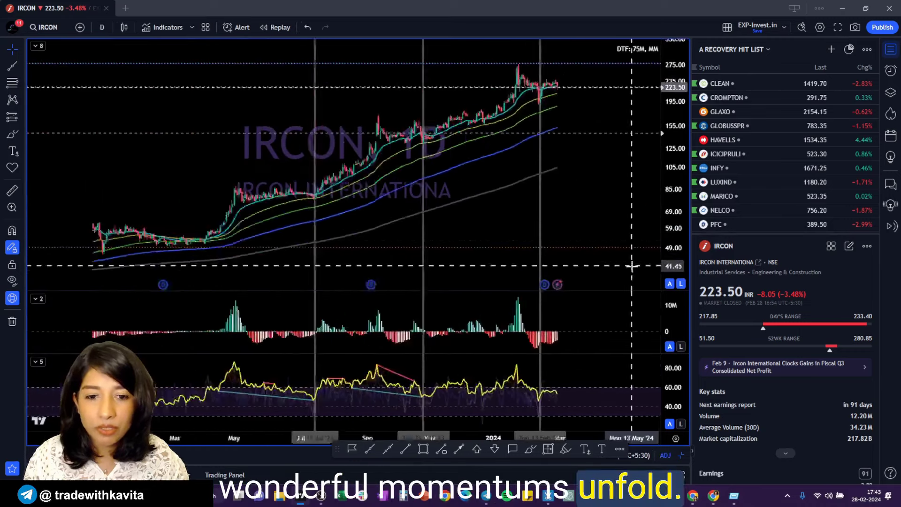
key(Tab)
scroll(619, 209, up, 1)
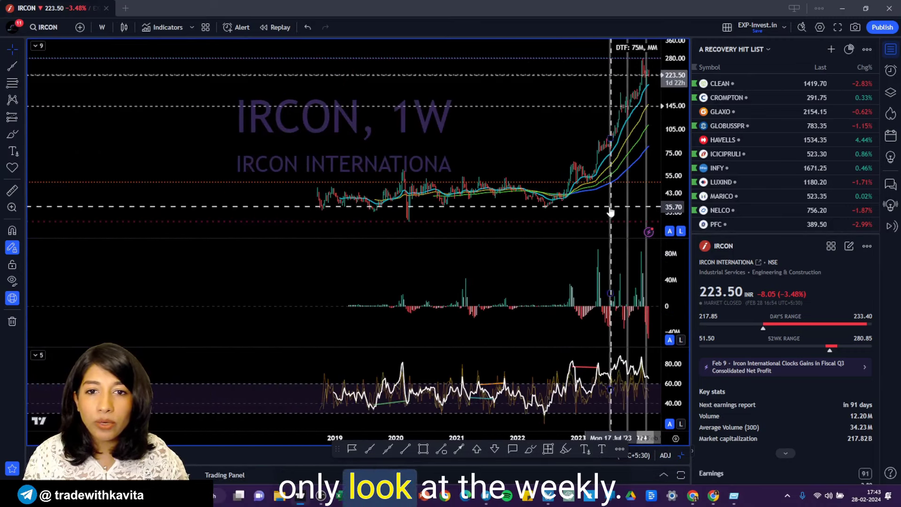
key(Down)
scroll(605, 211, down, 3)
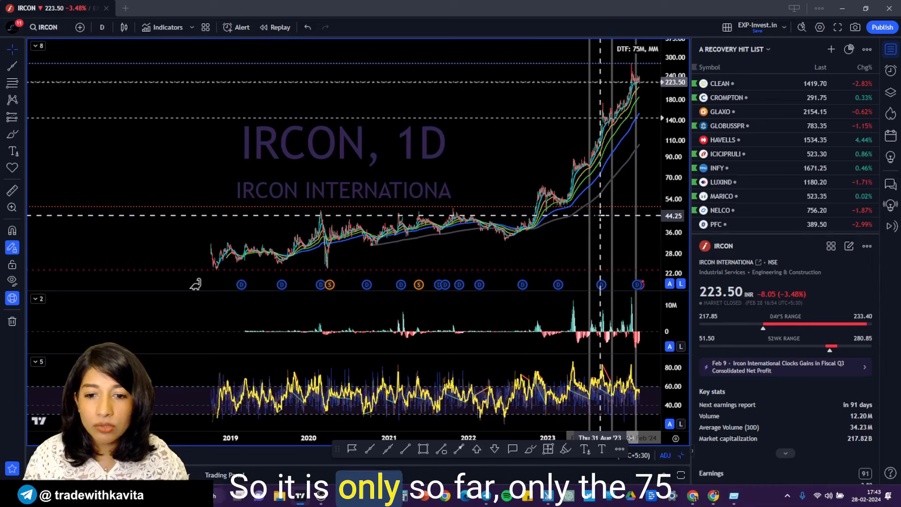
key(Down)
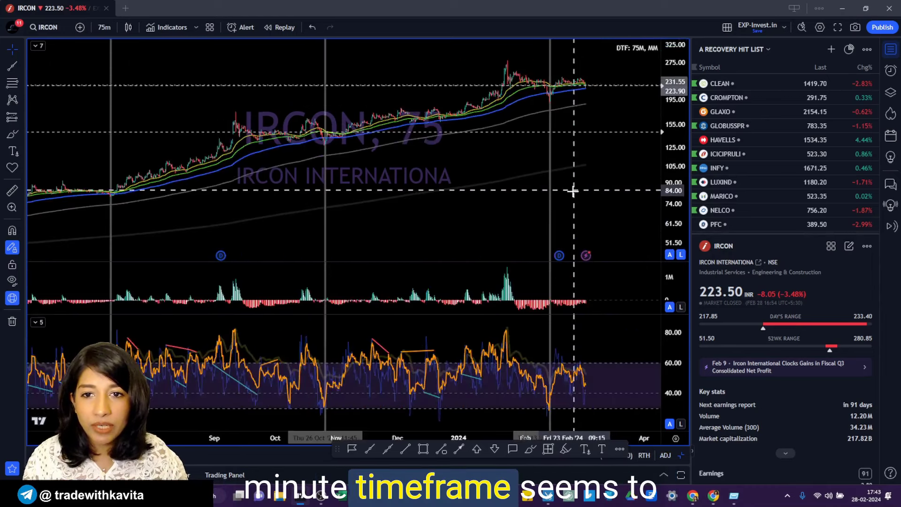
Add vertical lines on the 75-minute chart at the earlier oscillator lows between May 2022 and February 2023
scroll(592, 187, down, 3)
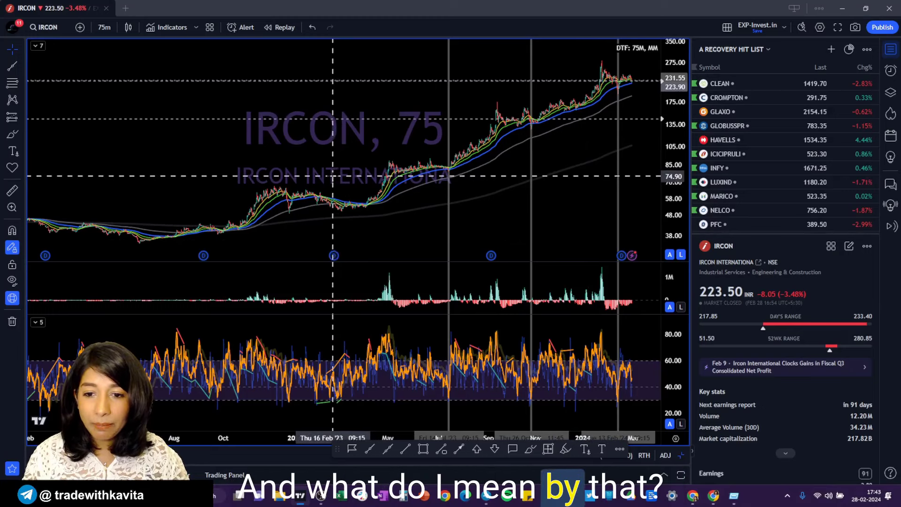
key(alt+v)
key(alt+v)
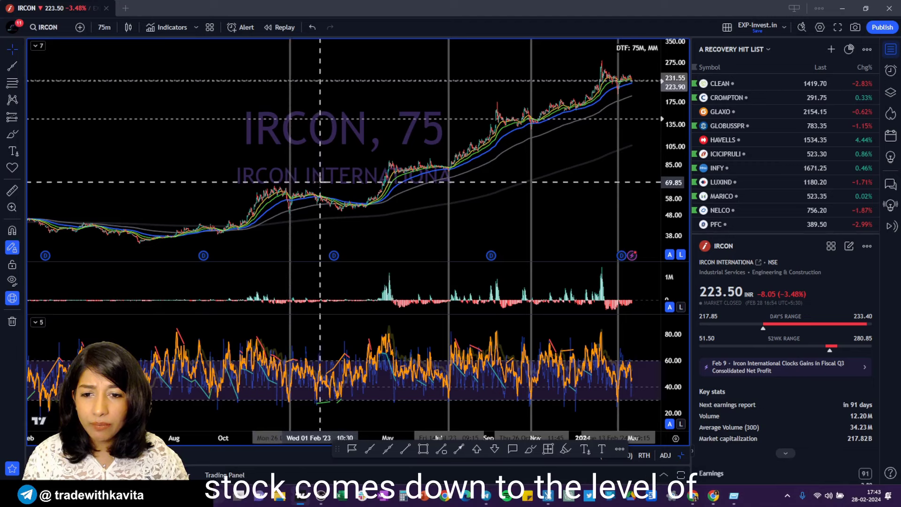
key(alt+v)
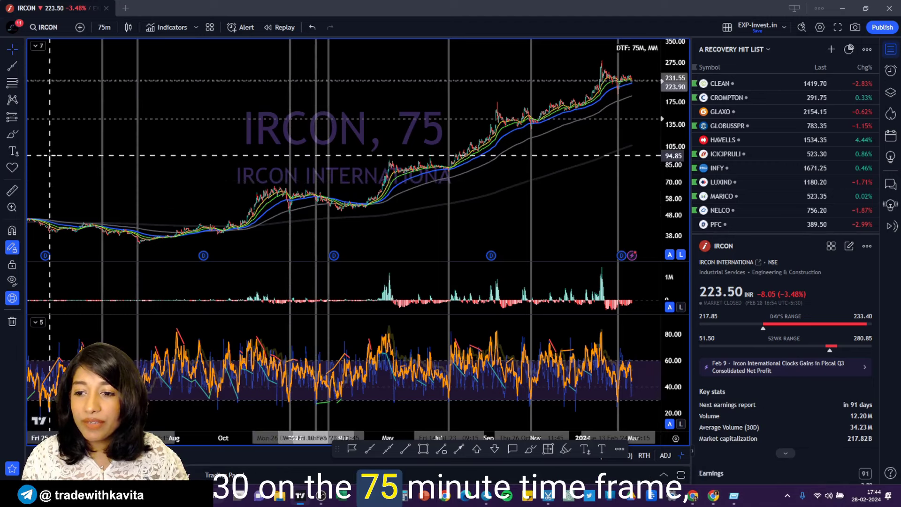
scroll(293, 183, up, 4)
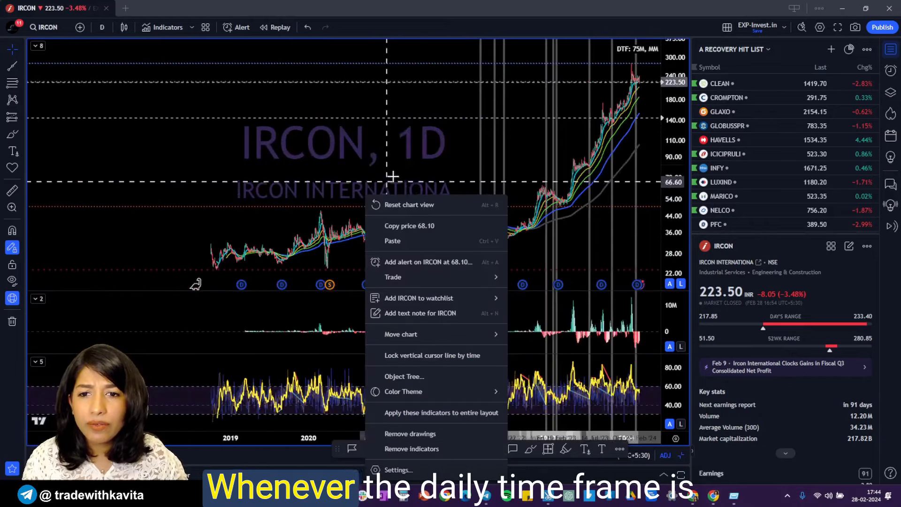
On the daily IRCON chart, place a text label reading NEW RALLY below the March 2023 base
click(641, 191)
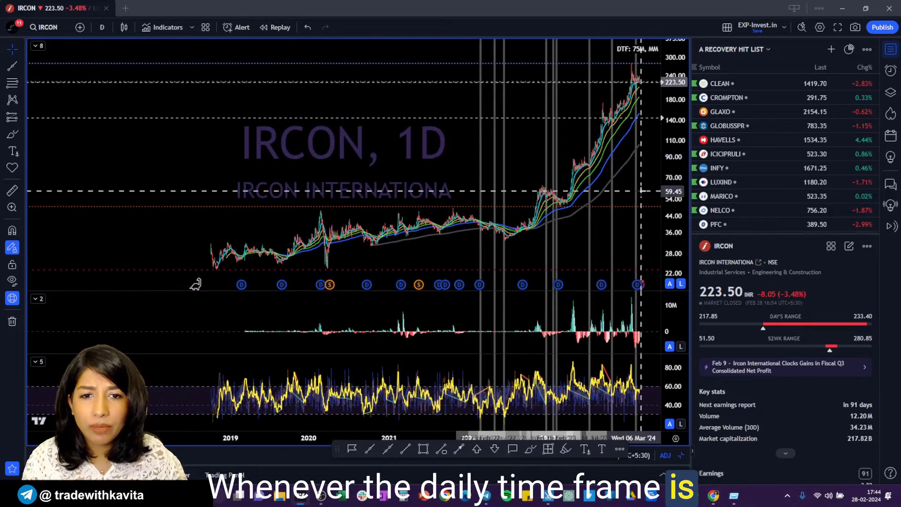
scroll(434, 190, up, 4)
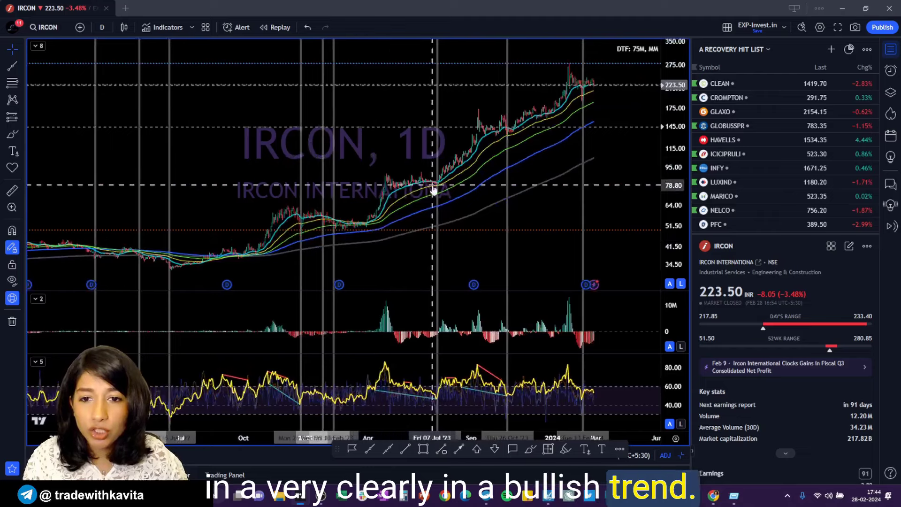
scroll(431, 190, up, 3)
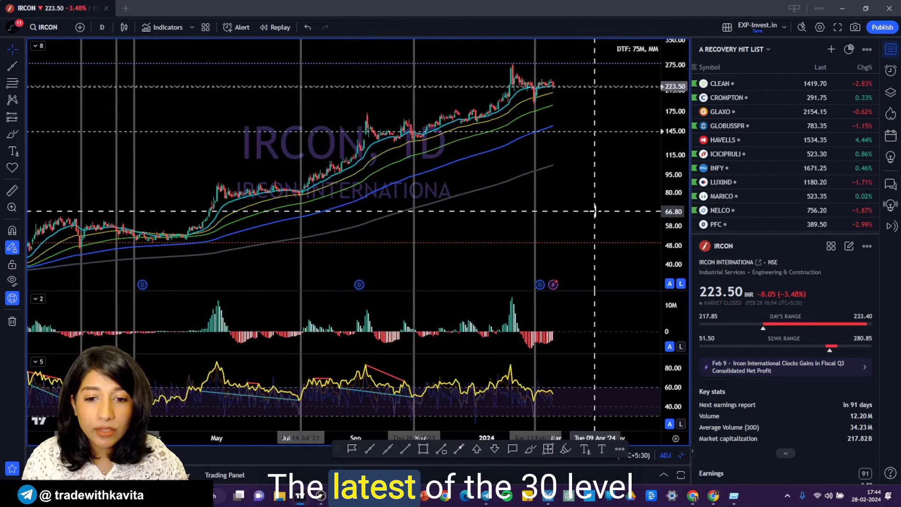
scroll(588, 197, down, 5)
scroll(587, 232, up, 4)
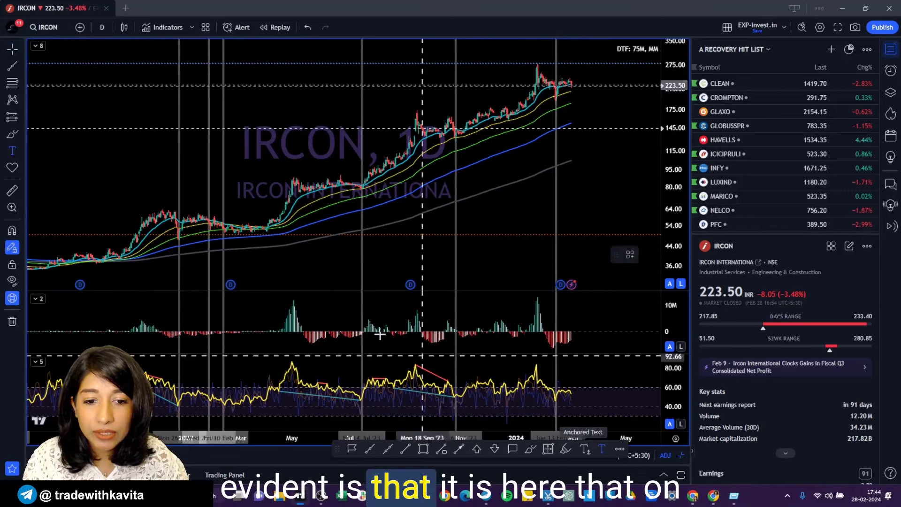
click(253, 240)
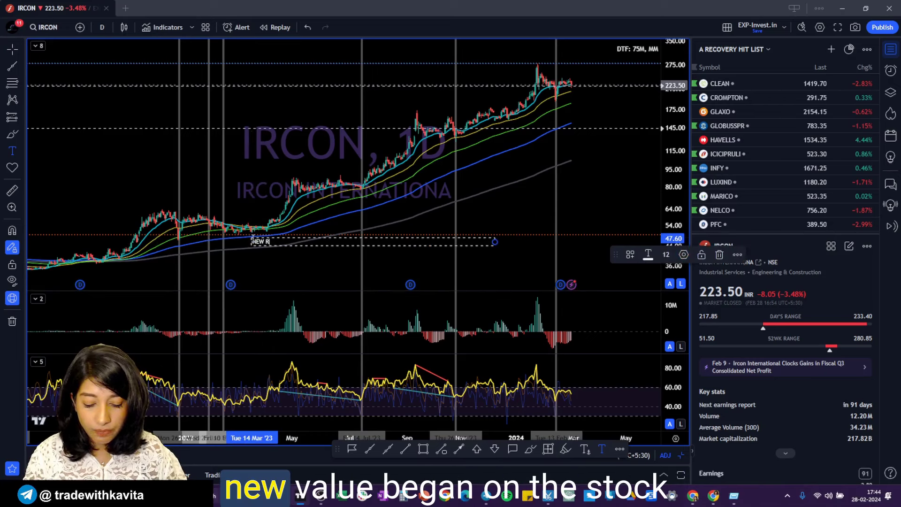
Label the July 2023 low LEG 1 and place a text label LEG below the October 2023 low
click(363, 190)
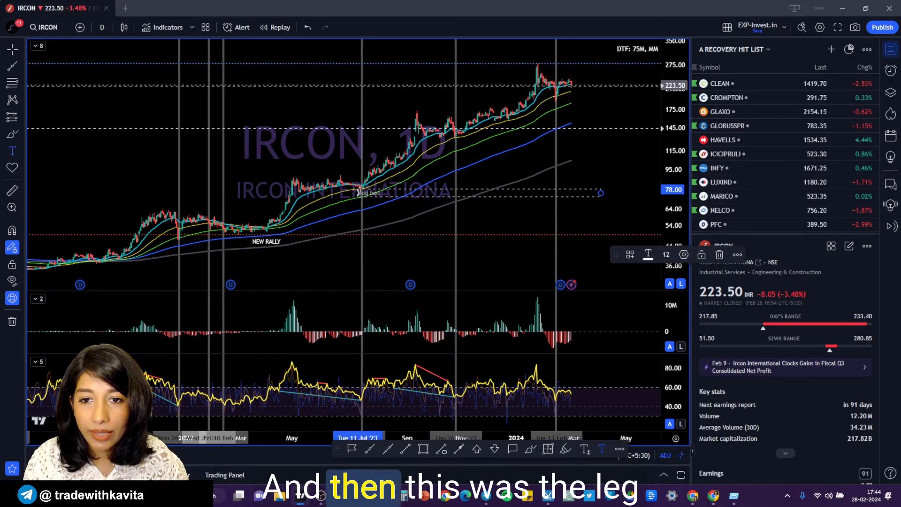
text(LEG 1)
click(453, 140)
text(LEG)
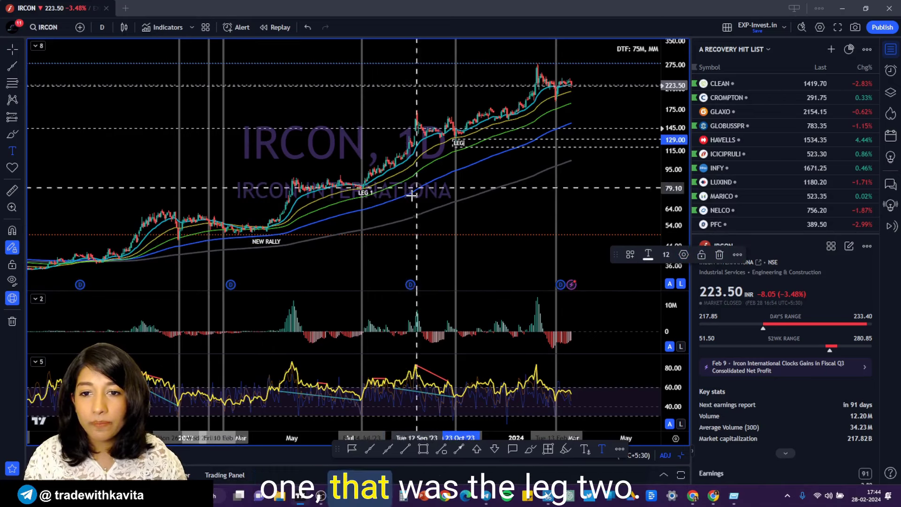
Change the July 2023 label to LEG 2 and the October 2023 label to LEG 3
double_click(370, 194)
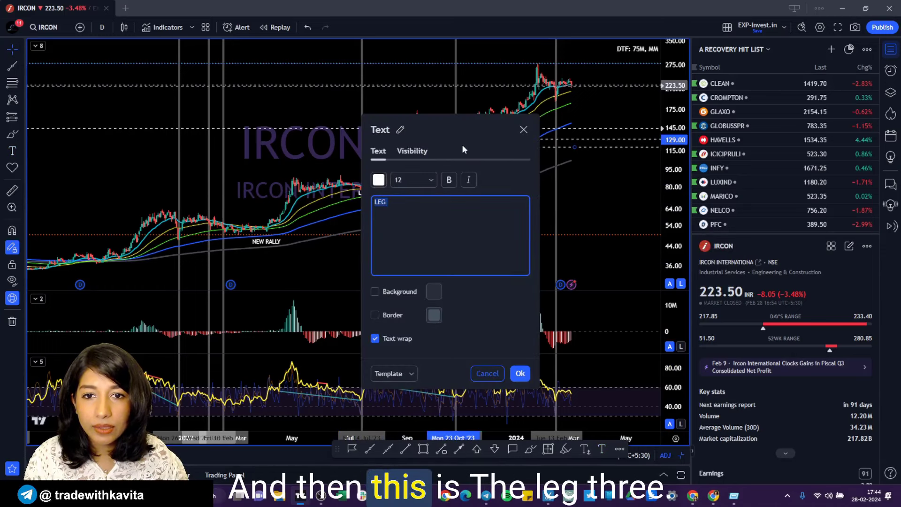
right_click(584, 168)
click(511, 183)
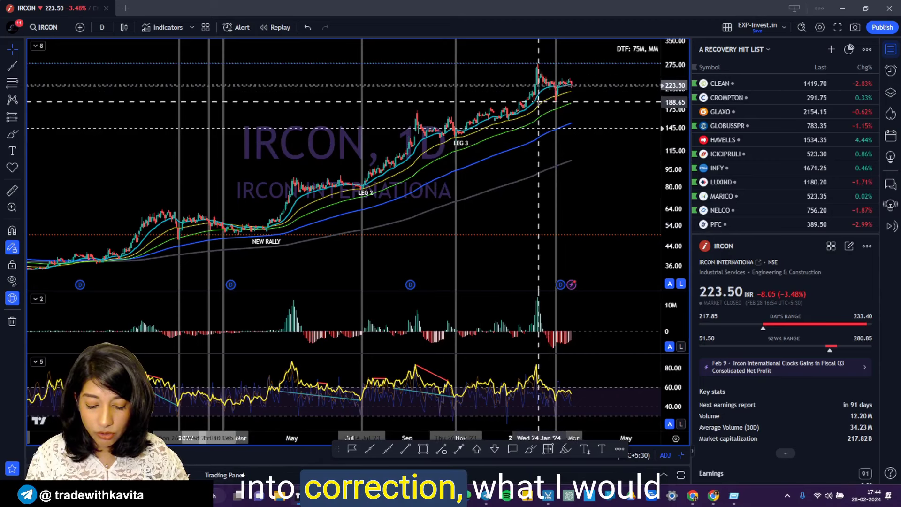
Draw a Fibonacci retracement from the 28 Feb 2023 low at about 50.65 to the January 2024 high at about 271.85
key(alt+f)
click(240, 232)
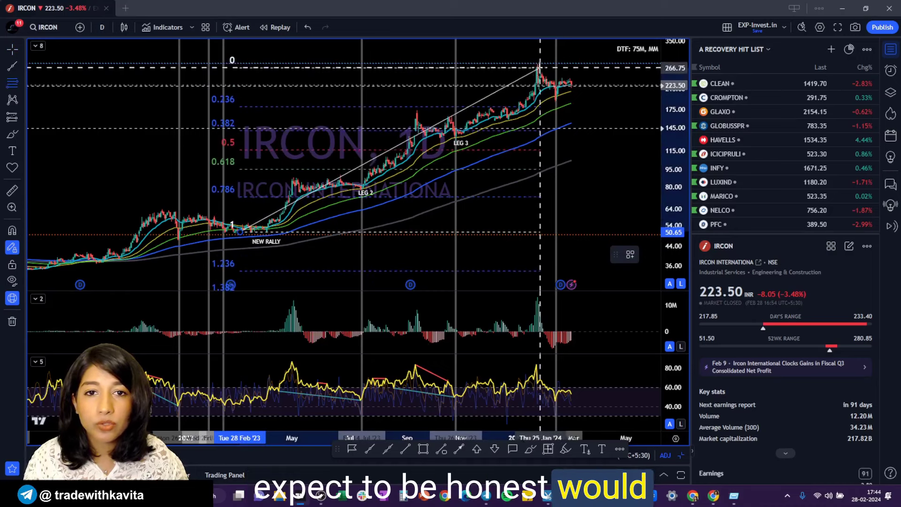
scroll(544, 75, up, 3)
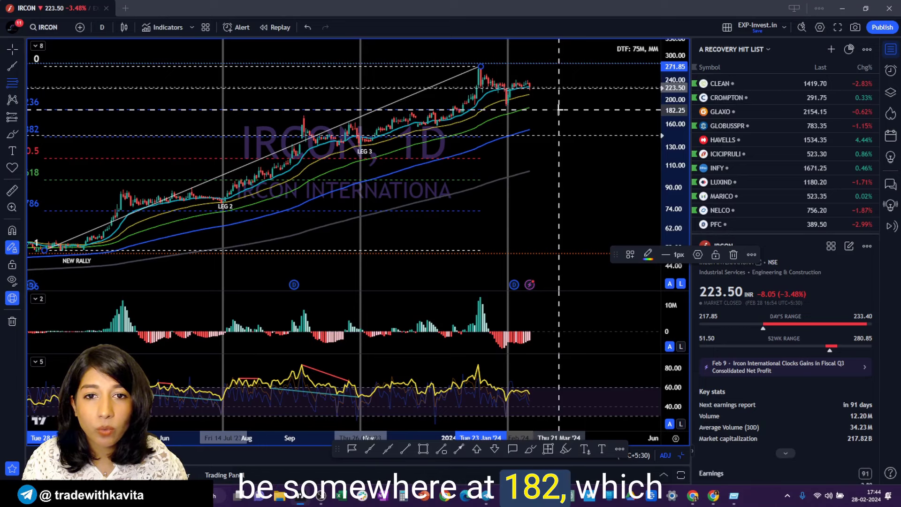
Draw two support zone rectangles extending to May 2024, one at about 174.75 to 182.95 and one at about 128 to 134.80
click(423, 449)
scroll(131, 122, up, 2)
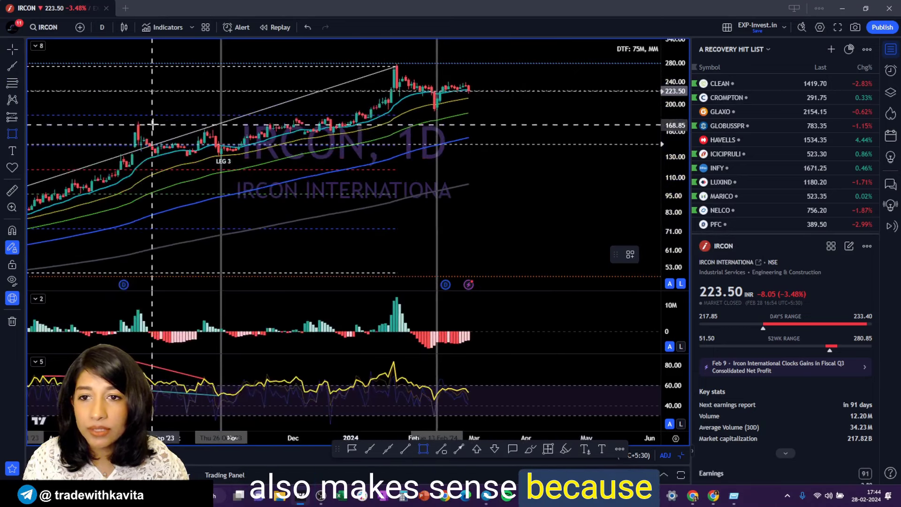
drag(129, 116, 624, 118)
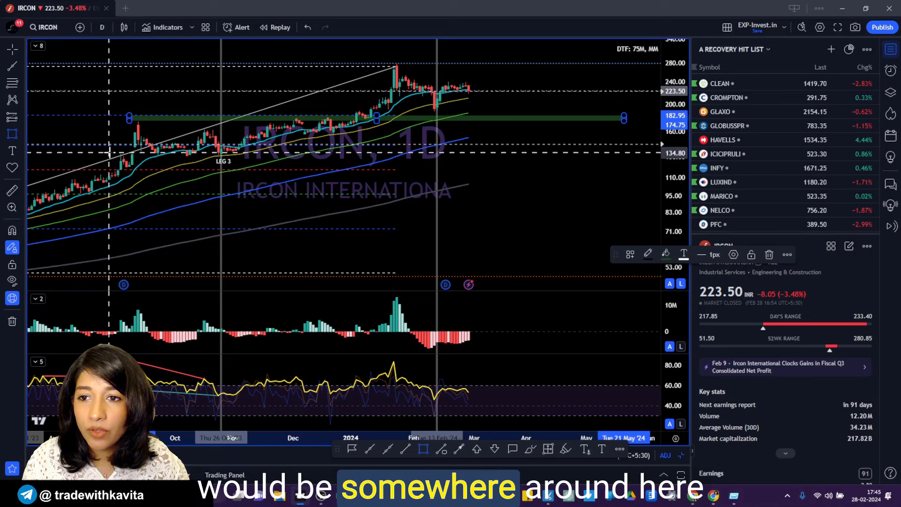
drag(109, 153, 630, 160)
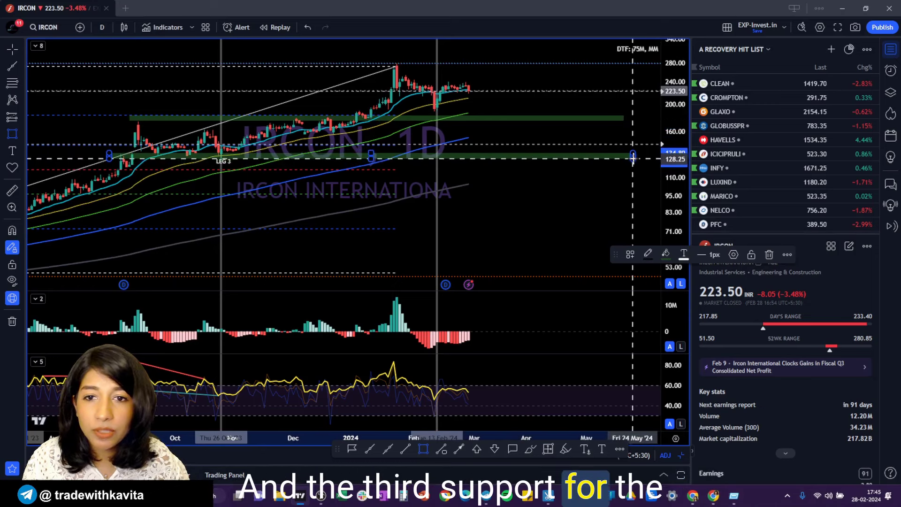
Draw a third support zone rectangle at the 0.618 Fibonacci level, starting 24 Jul 2023 with its upper edge at about 96.75
scroll(274, 194, down, 3)
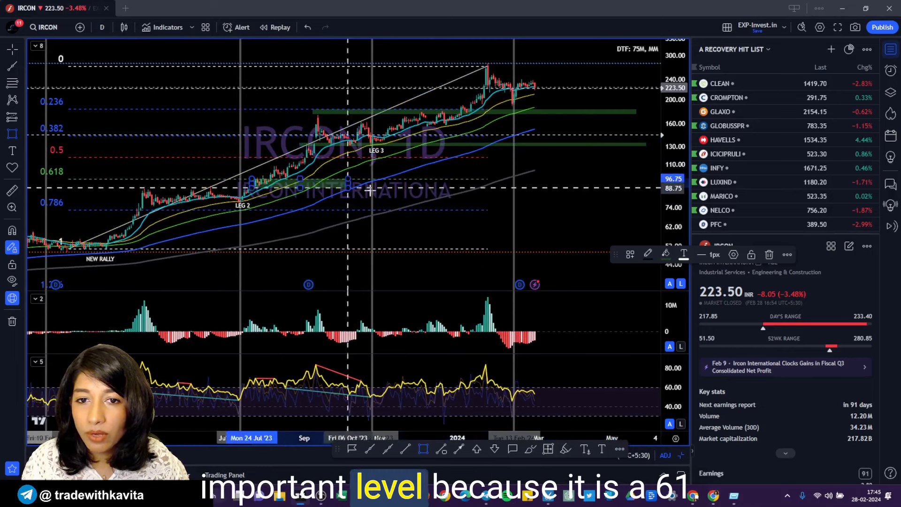
drag(252, 178, 612, 184)
click(577, 201)
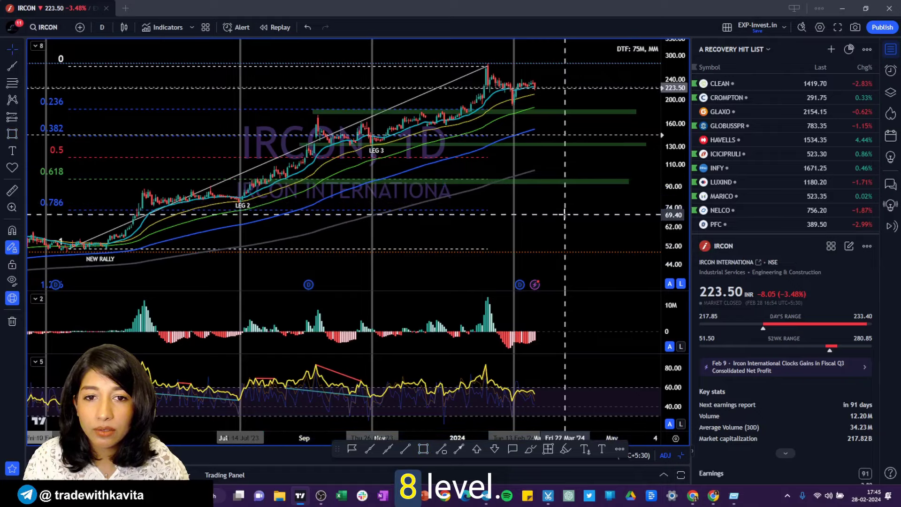
Copy the NEW RALLY label to just below the June 2022 low, where the previous rally began
scroll(568, 225, down, 5)
scroll(421, 278, up, 5)
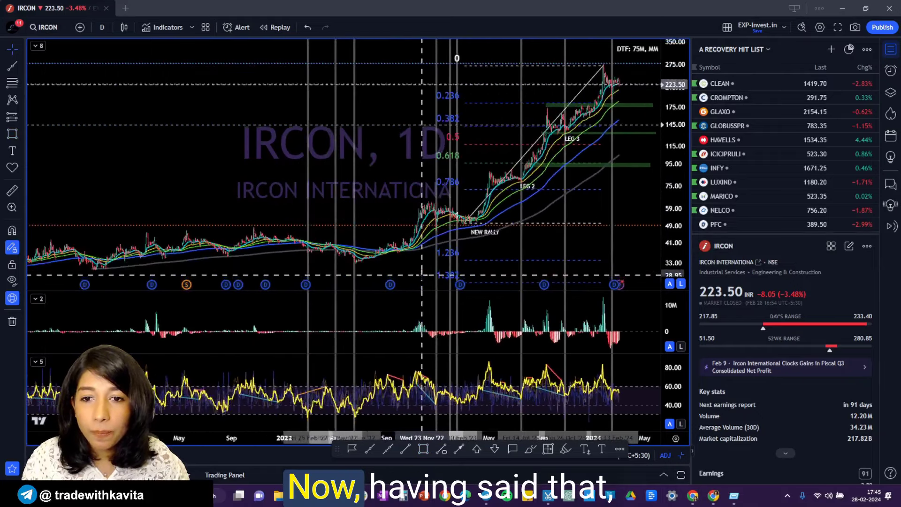
drag(461, 260, 722, 177)
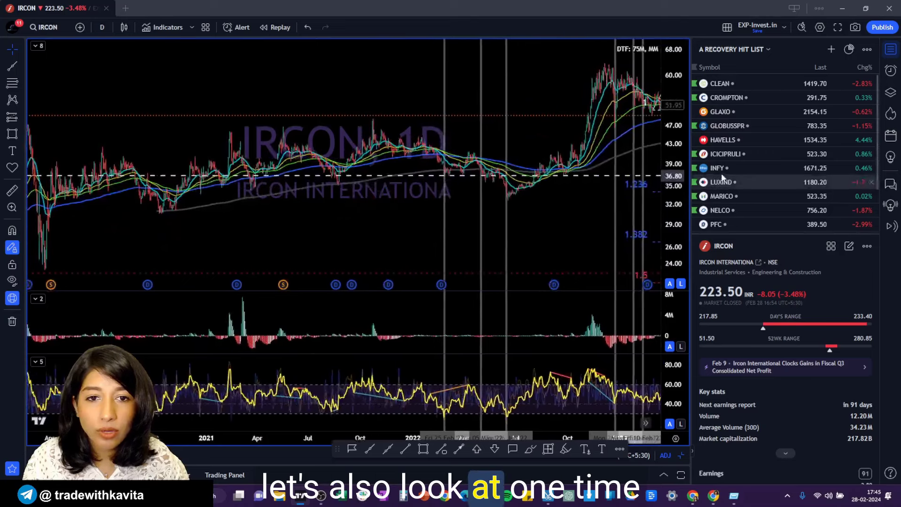
scroll(539, 235, up, 5)
scroll(505, 266, up, 3)
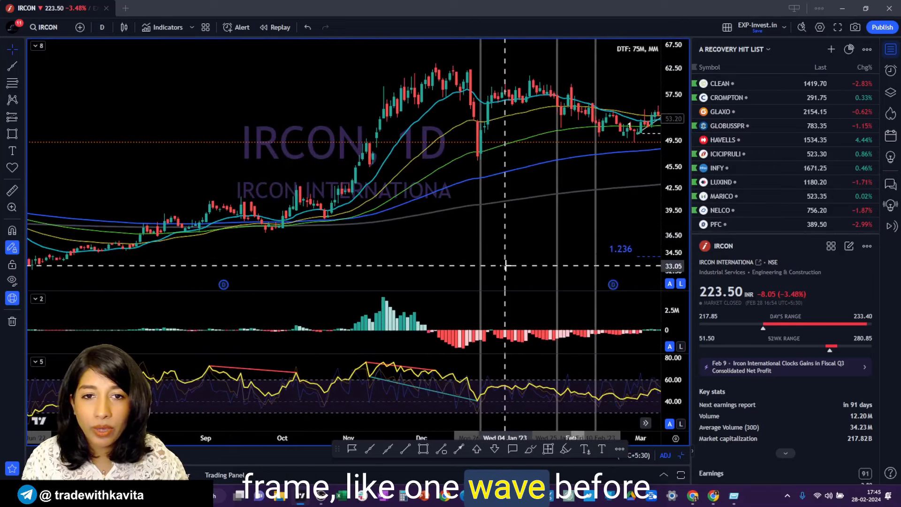
scroll(505, 266, down, 2)
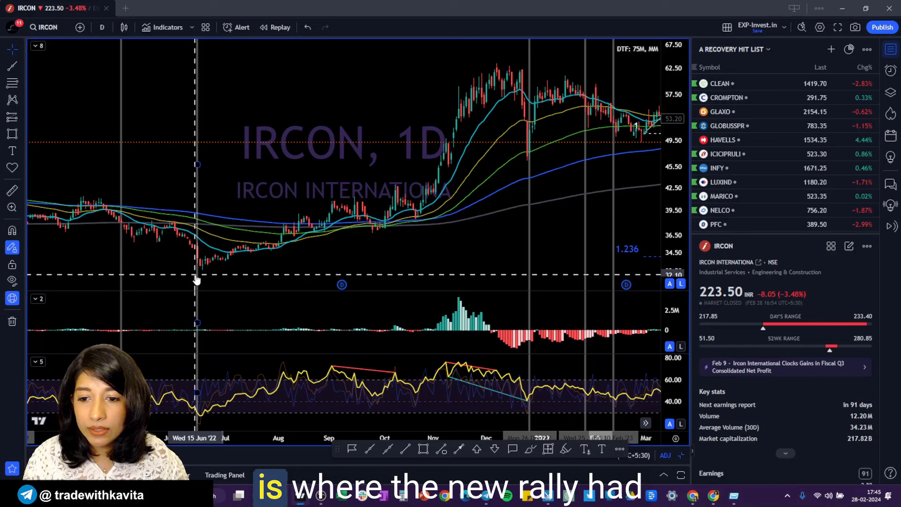
drag(459, 262, 385, 257)
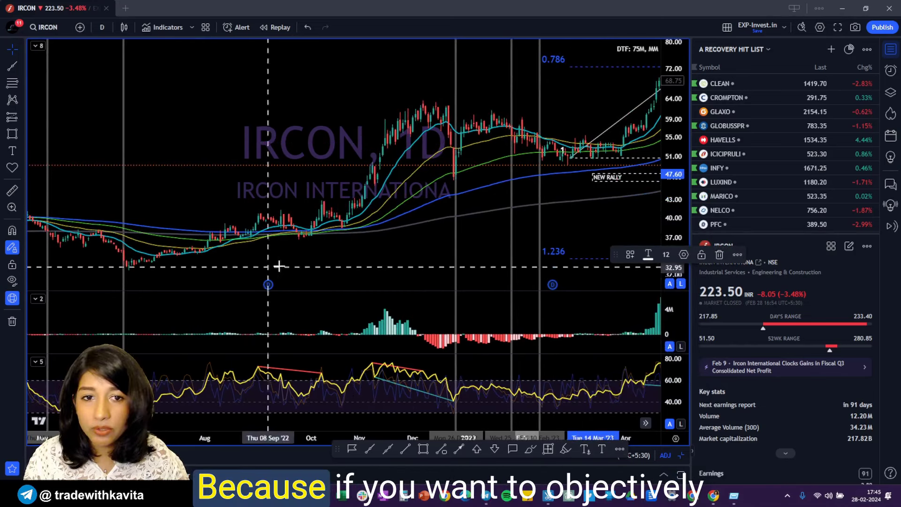
click(605, 183)
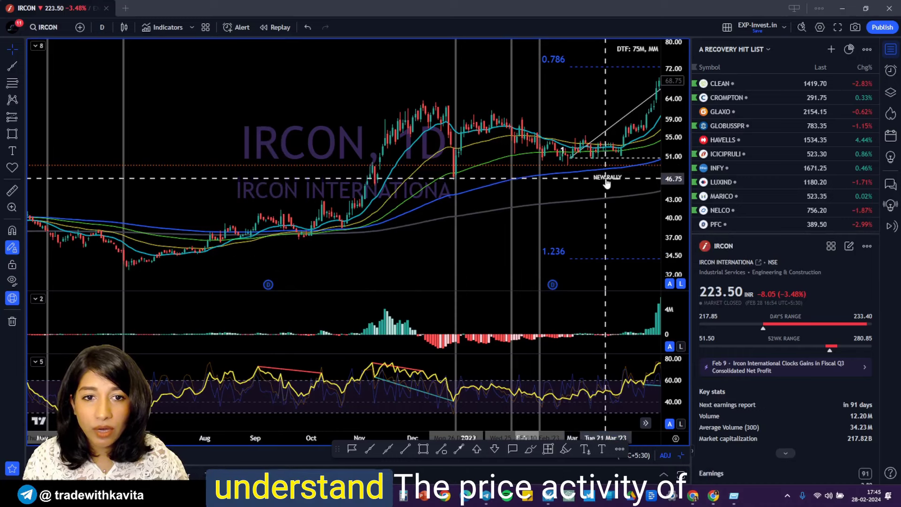
drag(607, 182, 219, 268)
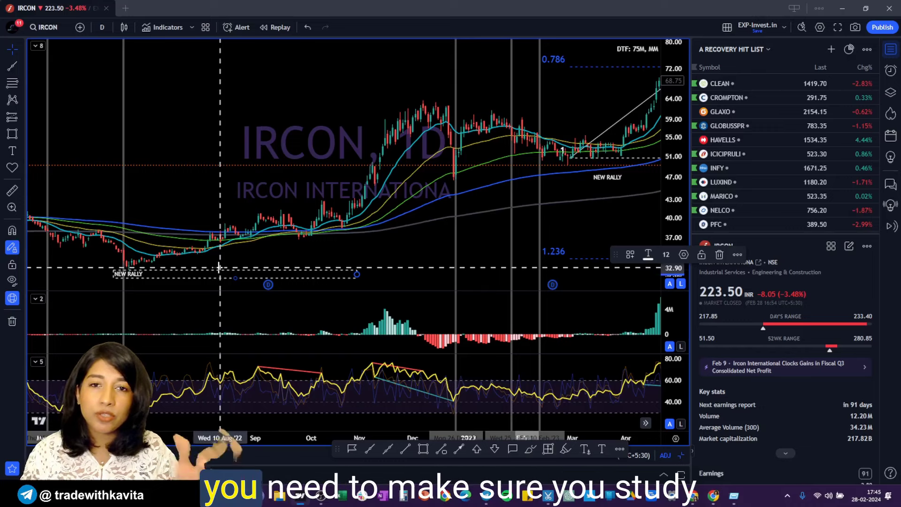
Switch to the 75-minute chart and realign the two NEW RALLY labels under the June 2022 and February 2023 lows
scroll(219, 268, down, 5)
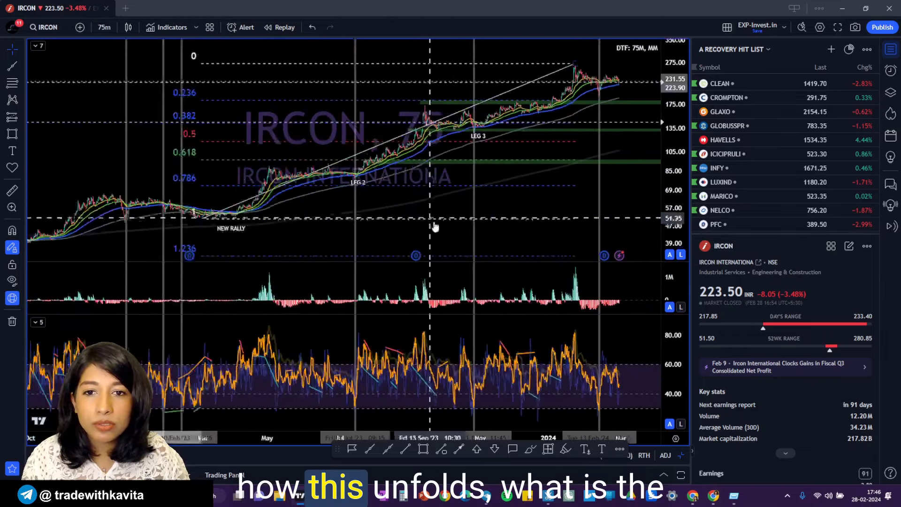
scroll(435, 227, down, 4)
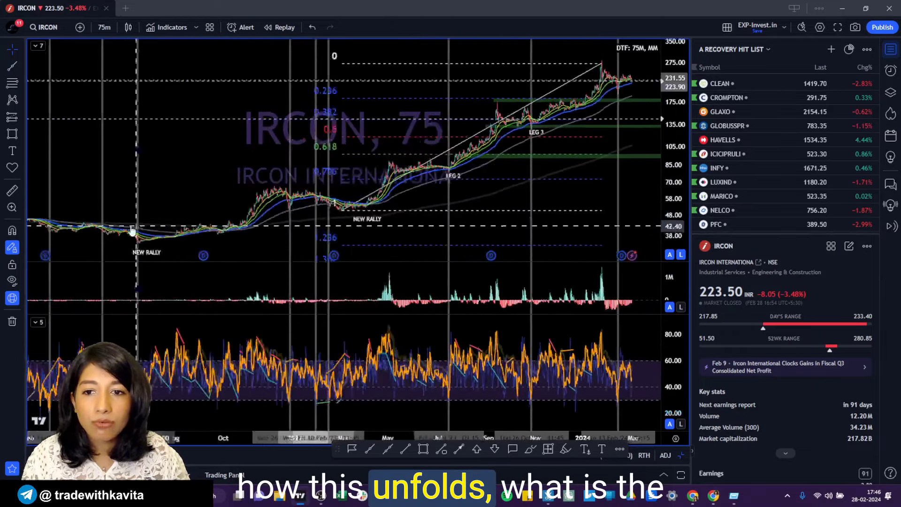
drag(164, 197, 507, 106)
scroll(522, 202, up, 7)
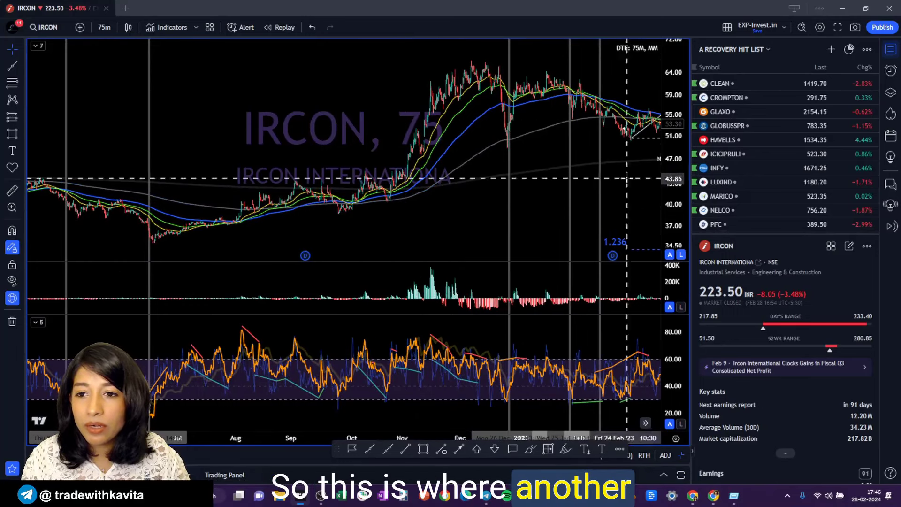
scroll(360, 252, down, 3)
drag(383, 231, 209, 180)
scroll(474, 201, down, 3)
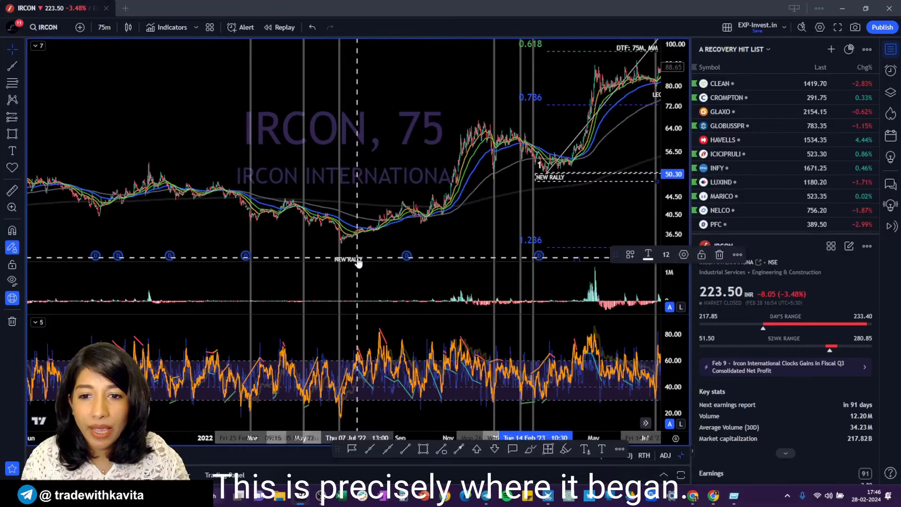
scroll(633, 100, down, 1)
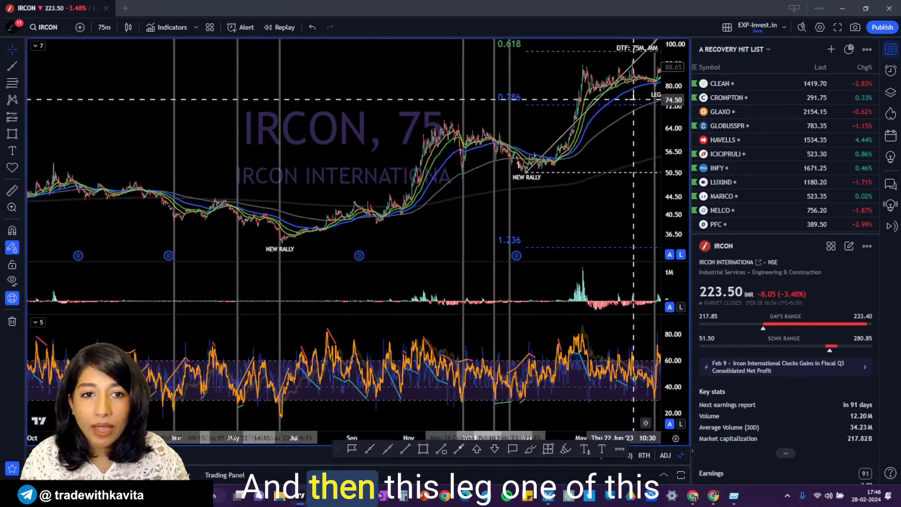
Undo the first displacement of the July 2023 LEG 2 label and place a copy of it below the late September 2022 low
drag(653, 97, 470, 225)
key(ctrl+z)
drag(653, 99, 379, 227)
scroll(205, 229, up, 3)
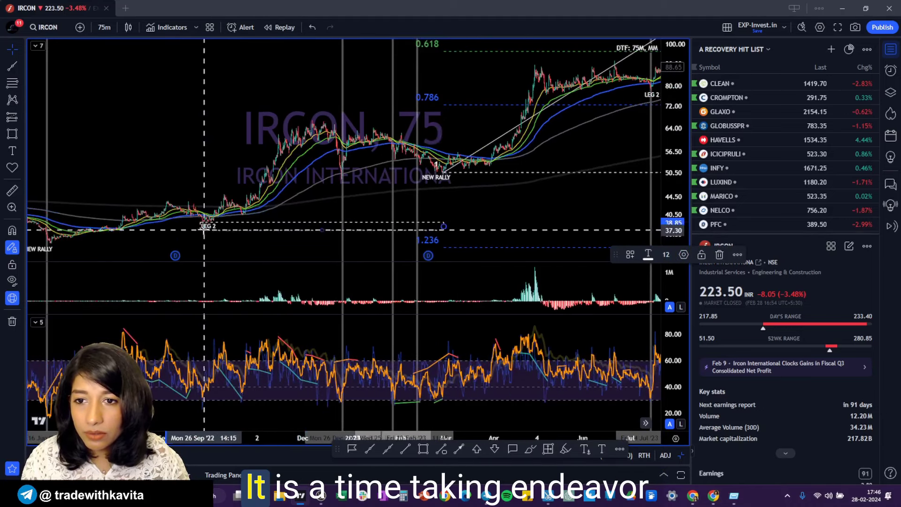
Place another copy of the LEG 2 label below the late December 2022 low and change its text to LEG 3
drag(205, 229, 340, 179)
double_click(339, 179)
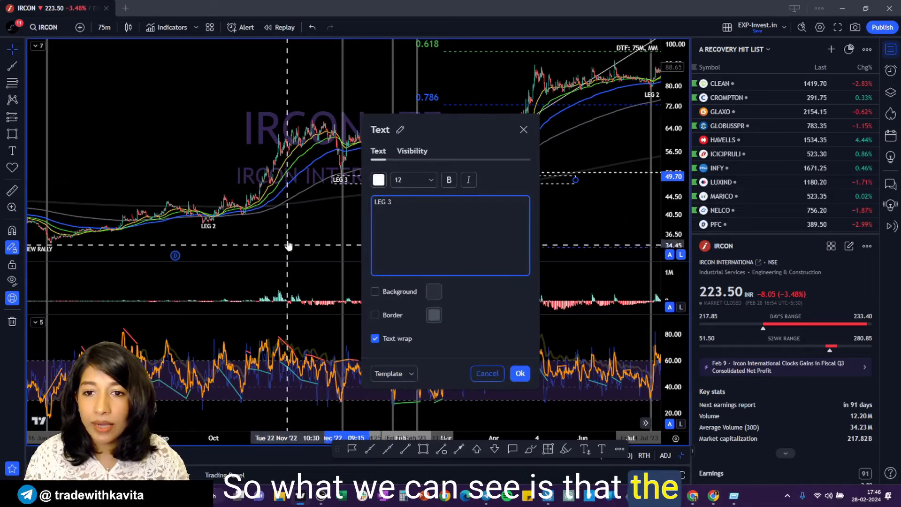
right_click(291, 227)
click(310, 202)
click(340, 178)
click(375, 123)
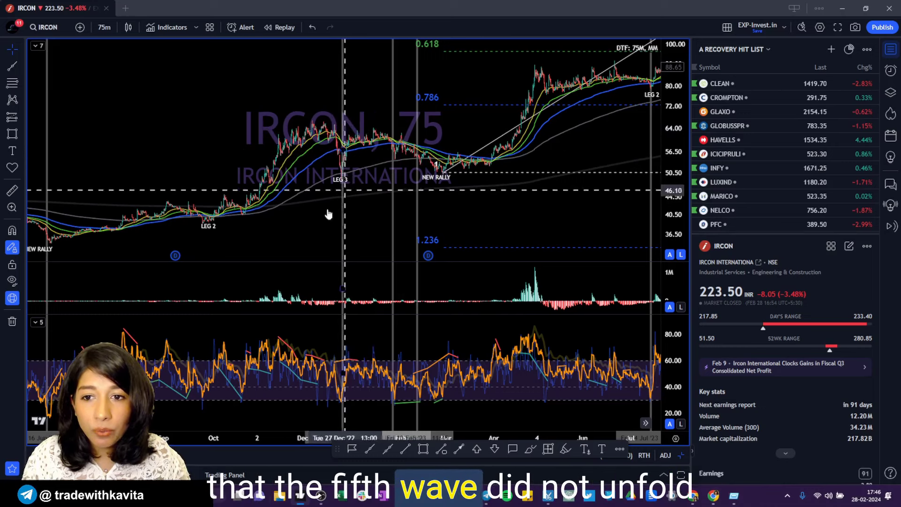
Move the September 2022 LEG 2 label to just below the 26 July 2022 low at about 37.05
scroll(300, 226, down, 3)
scroll(376, 221, up, 3)
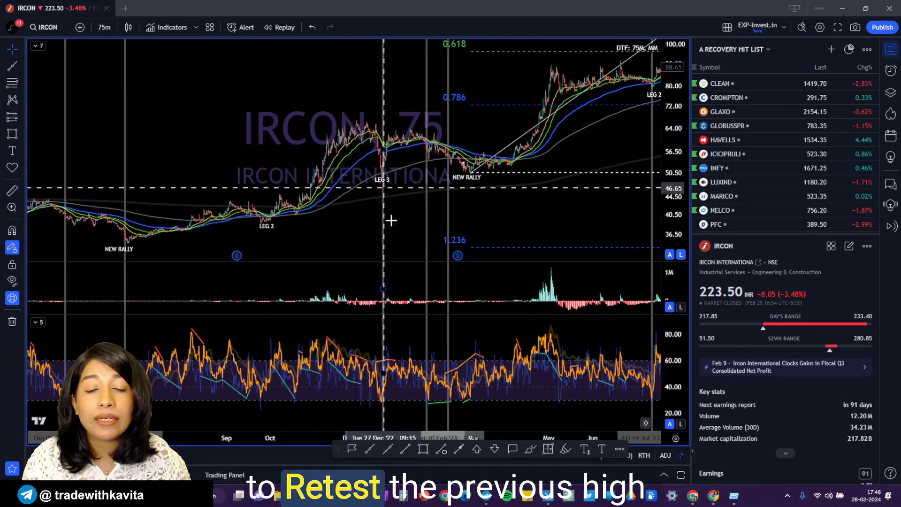
drag(385, 219, 461, 232)
scroll(460, 234, up, 1)
right_click(461, 239)
click(419, 247)
scroll(419, 246, up, 3)
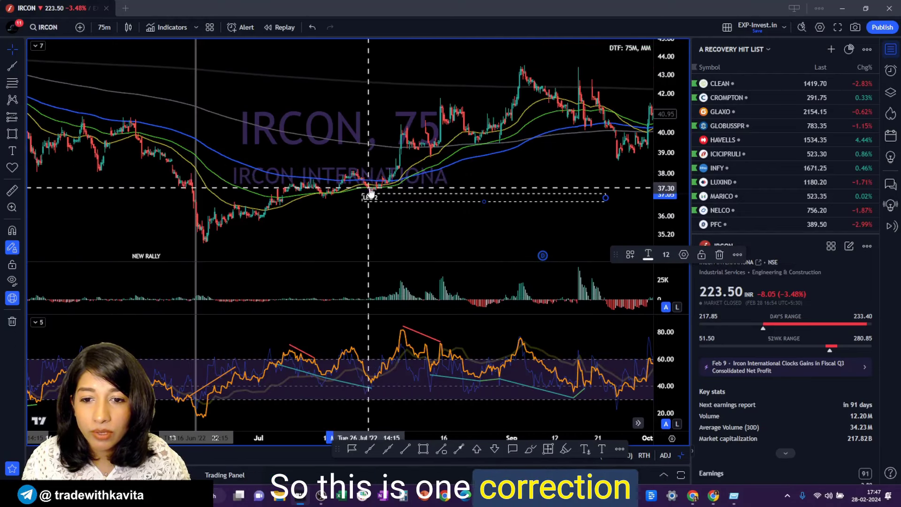
Move the December 2022 LEG 3 label to just below the 19 October 2022 low at about 40.60
drag(456, 218, 289, 201)
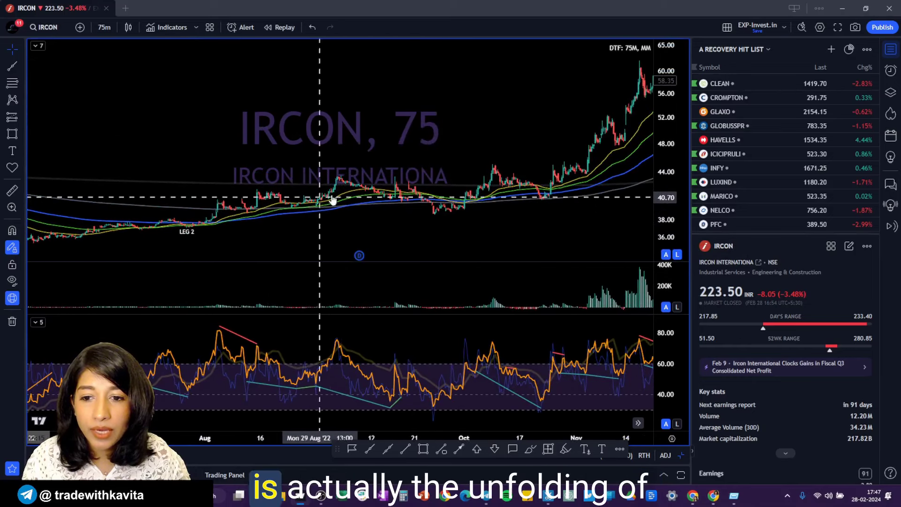
scroll(300, 204, down, 2)
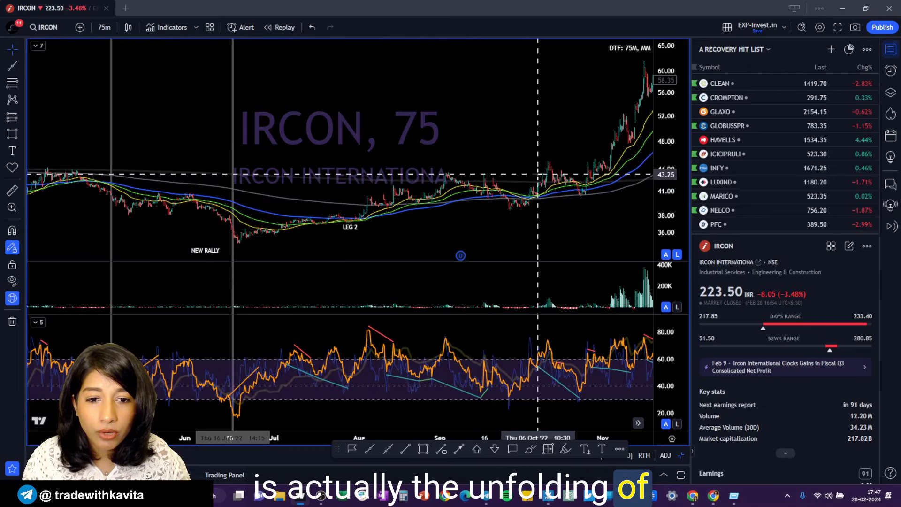
drag(538, 175, 393, 125)
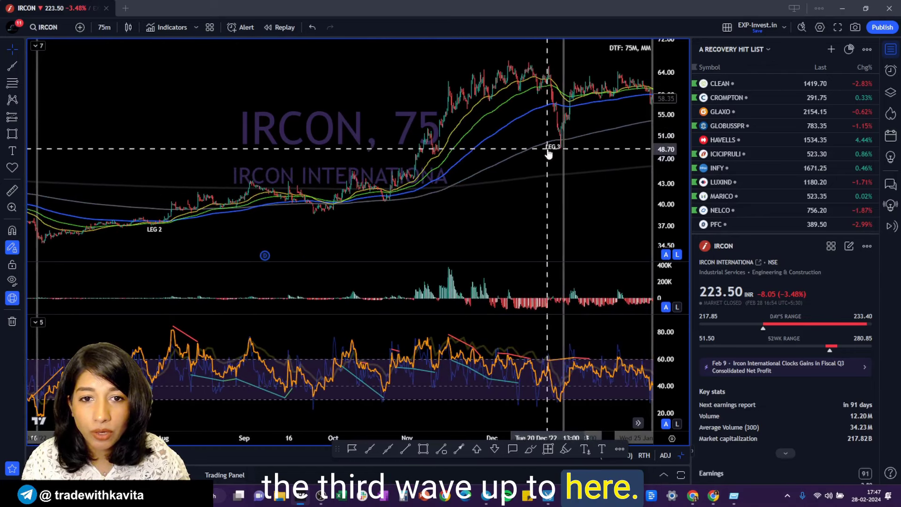
drag(548, 154, 382, 202)
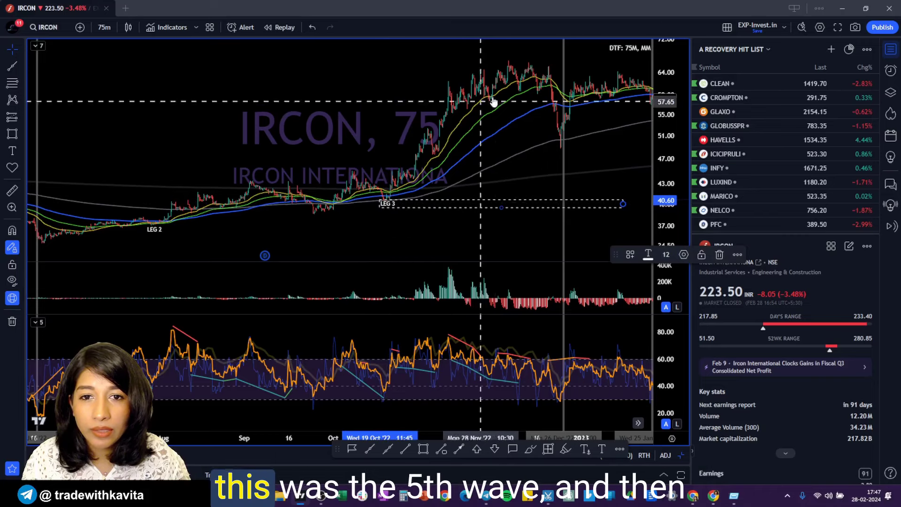
Examine the correction leading into the 2023 NEW RALLY base and the recent price action relative to the support zones
scroll(546, 98, down, 5)
drag(545, 99, 319, 155)
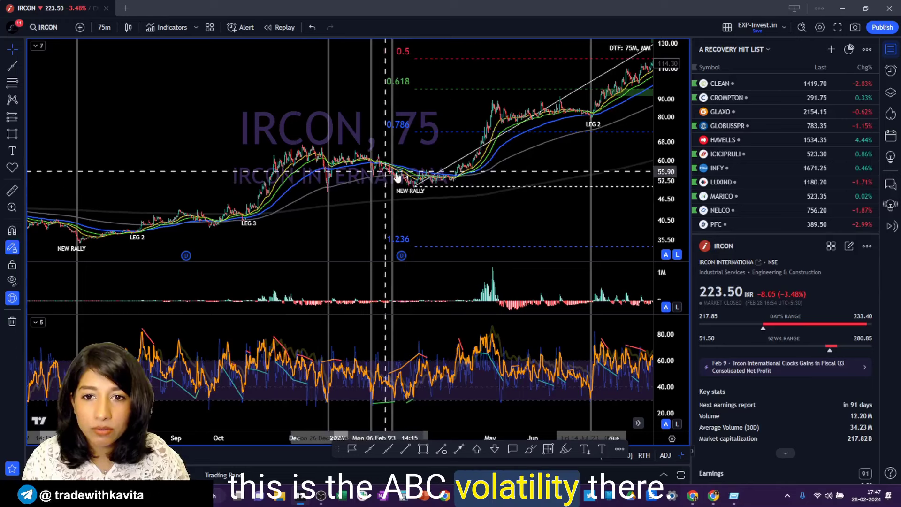
drag(366, 193, 155, 178)
scroll(454, 167, down, 5)
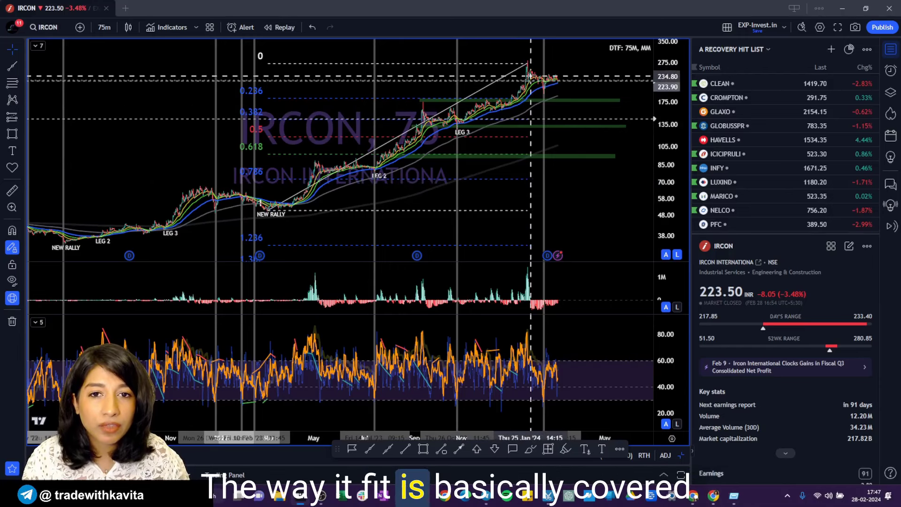
scroll(469, 141, up, 5)
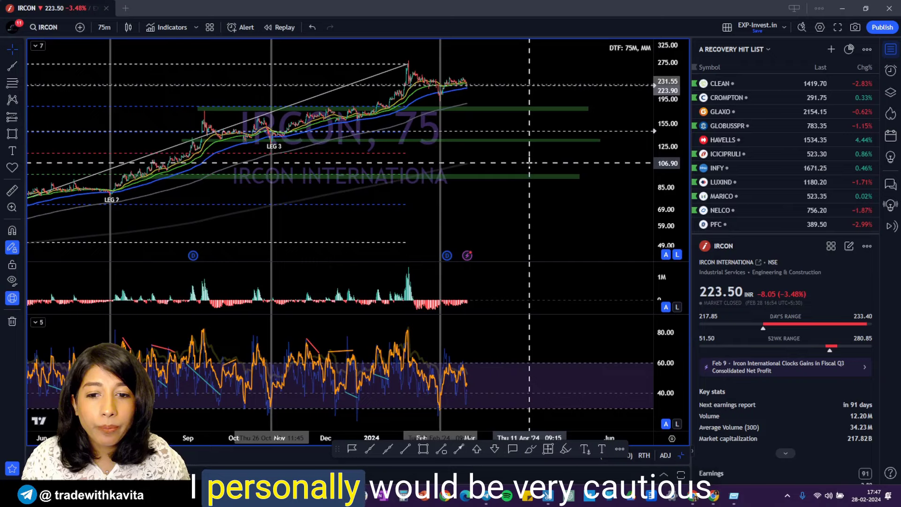
scroll(526, 140, down, 4)
scroll(516, 101, down, 3)
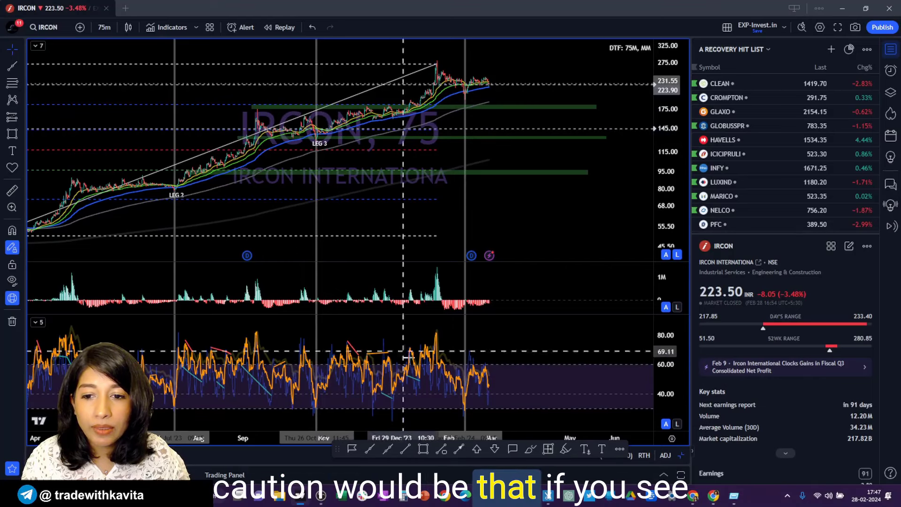
Set the trend line style to white and solid, and draw a line near RSI 60 from about mid-September to mid-October 2023
click(369, 449)
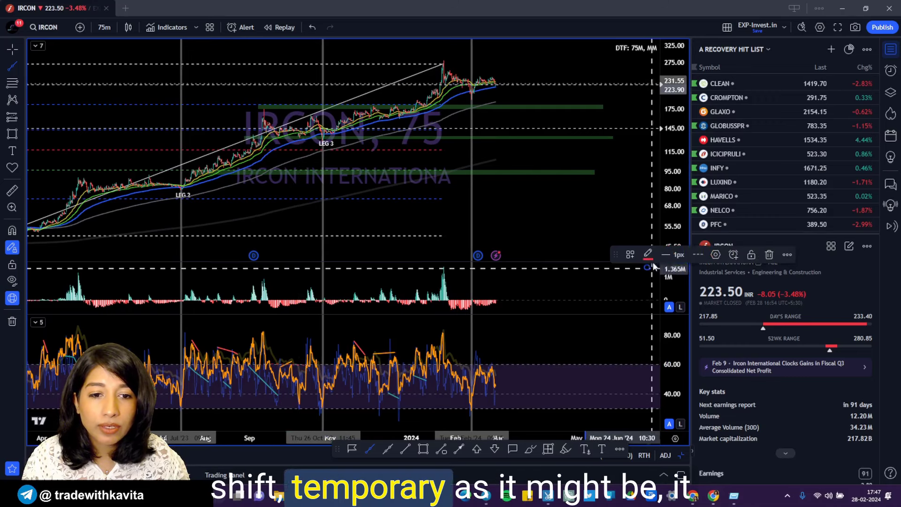
click(647, 254)
click(648, 275)
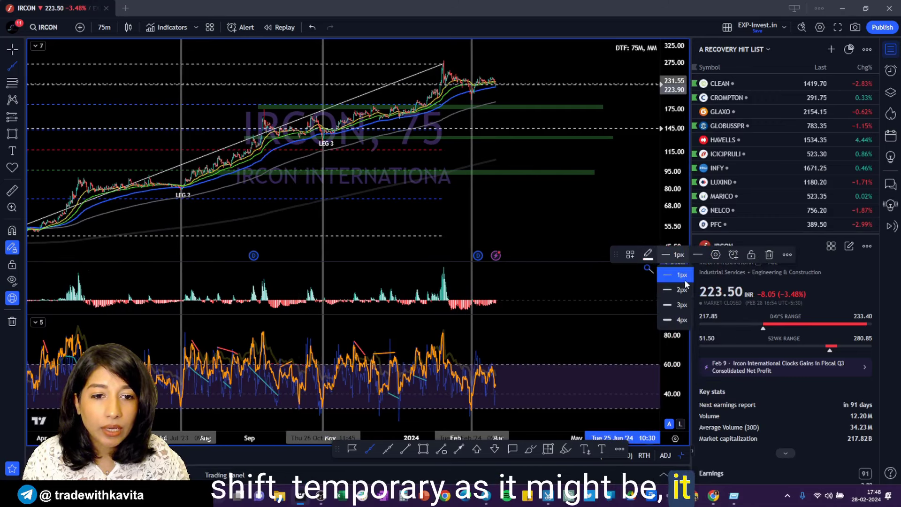
click(646, 267)
key(Escape)
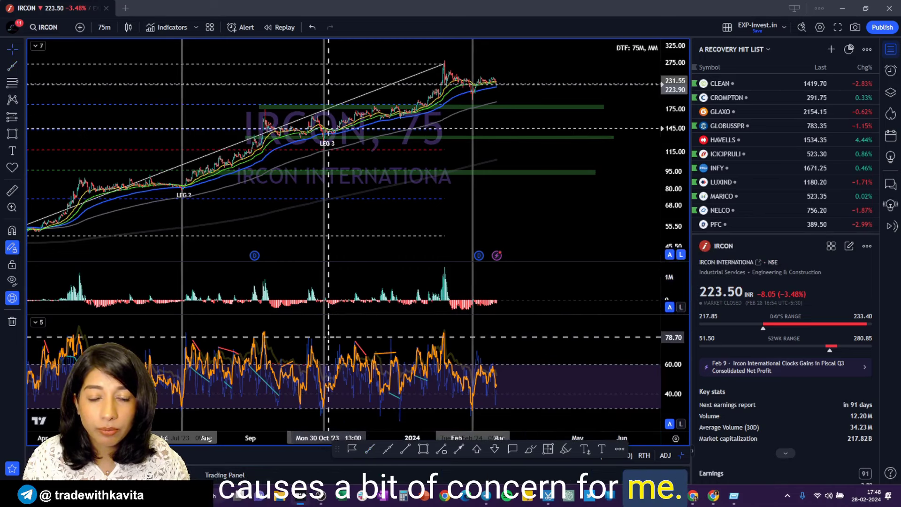
click(306, 365)
Draw a second near-horizontal white trend line above the recent RSI peaks near 60, from about February to April 2024
click(367, 451)
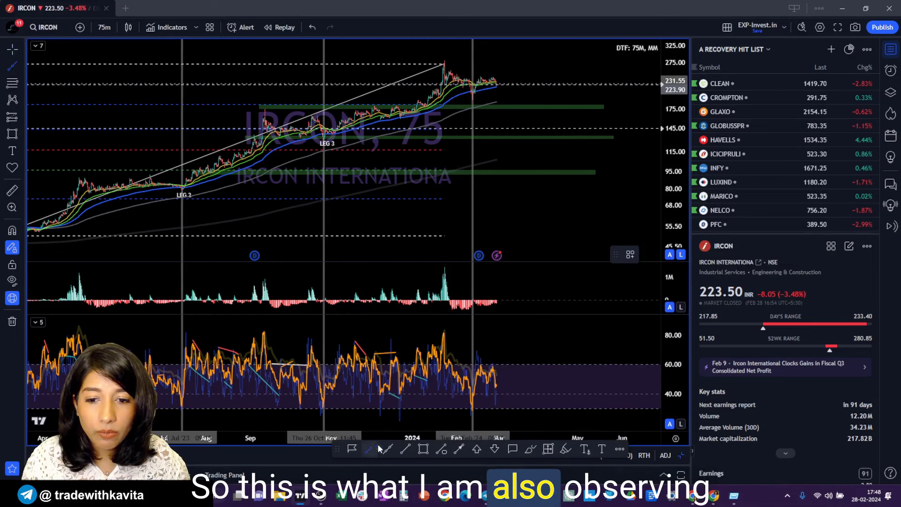
click(453, 363)
click(536, 364)
key(Escape)
scroll(453, 273, up, 5)
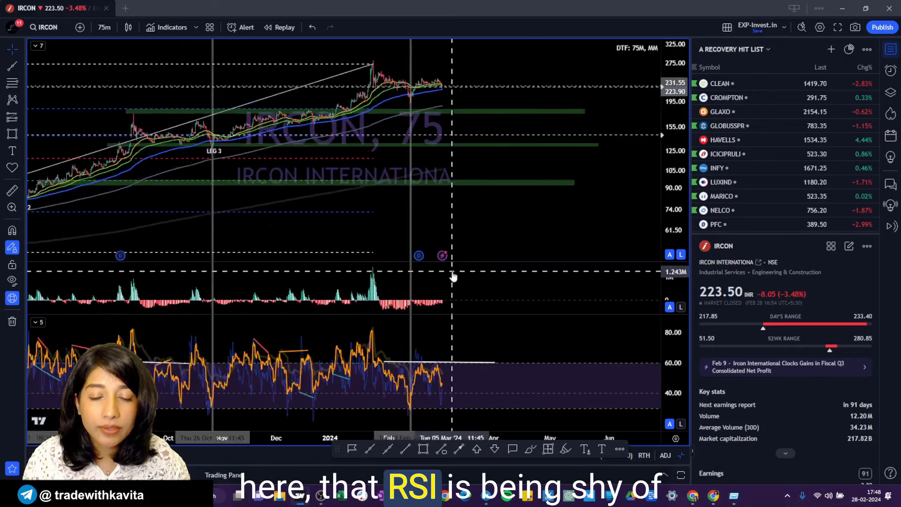
Switch the IRCON chart to the 15-minute interval and examine the recent RSI against the 60 level
key(Tab)
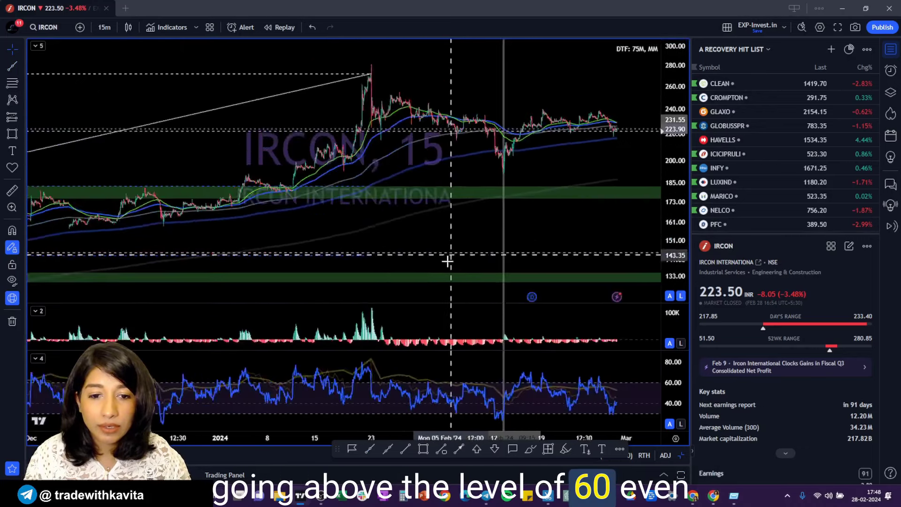
scroll(559, 169, down, 5)
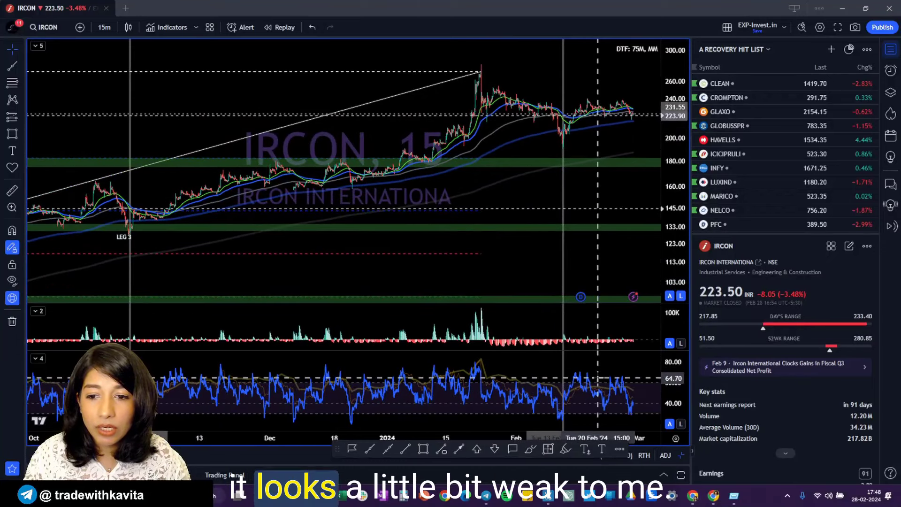
scroll(600, 377, up, 5)
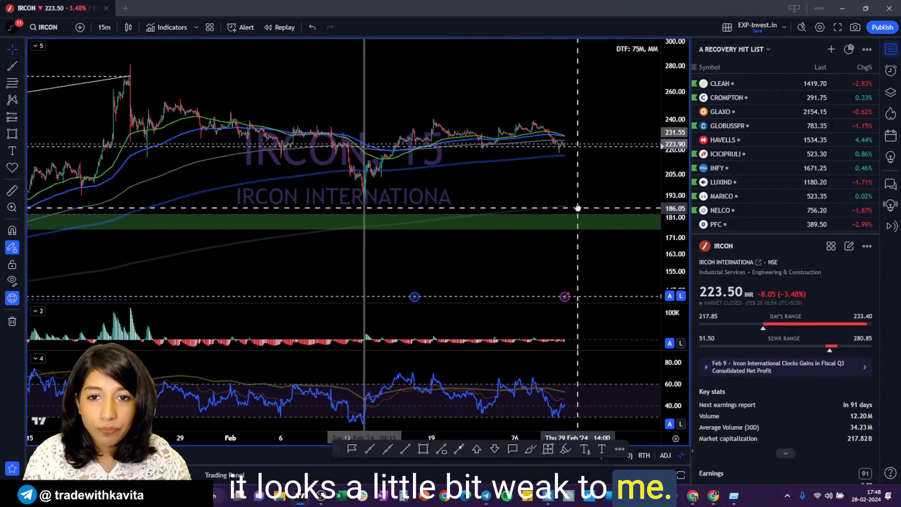
Return to the 75-minute interval and create an alert on RSI (25, close) at about 30.16
text(75)
key(Return)
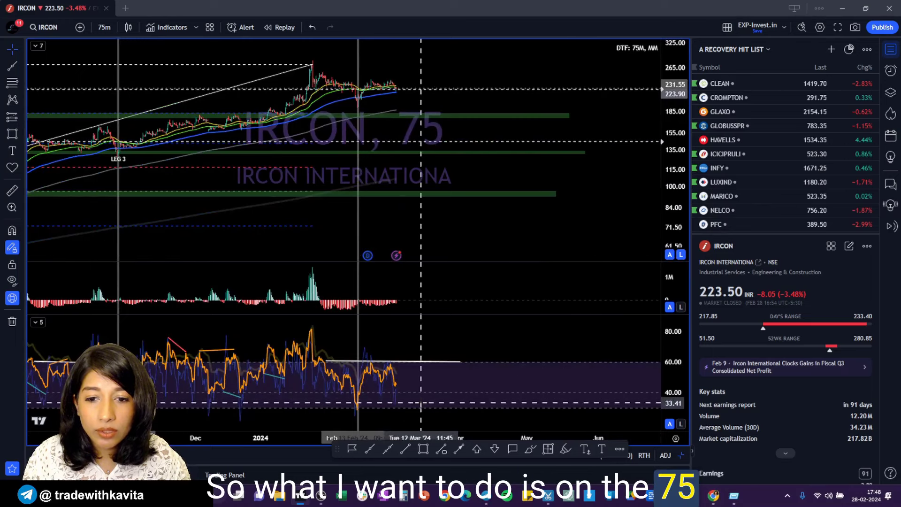
scroll(421, 402, down, 6)
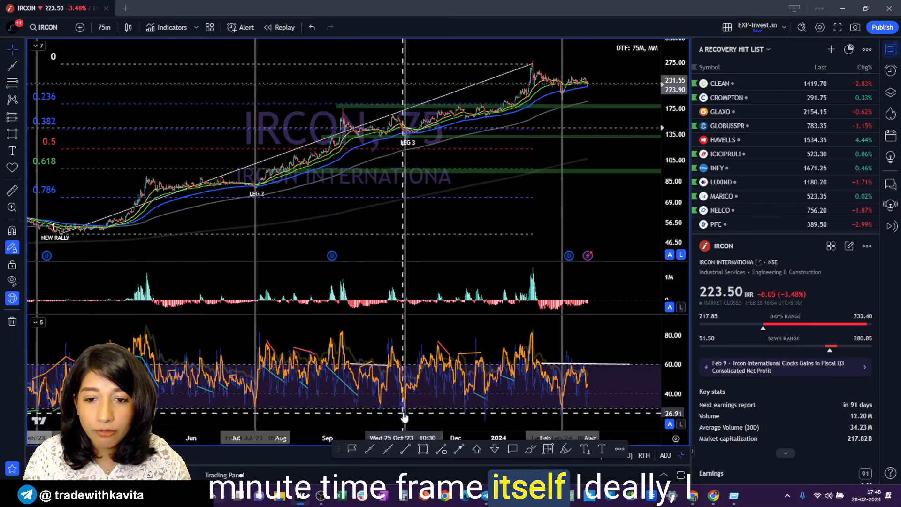
scroll(613, 412, up, 2)
right_click(617, 409)
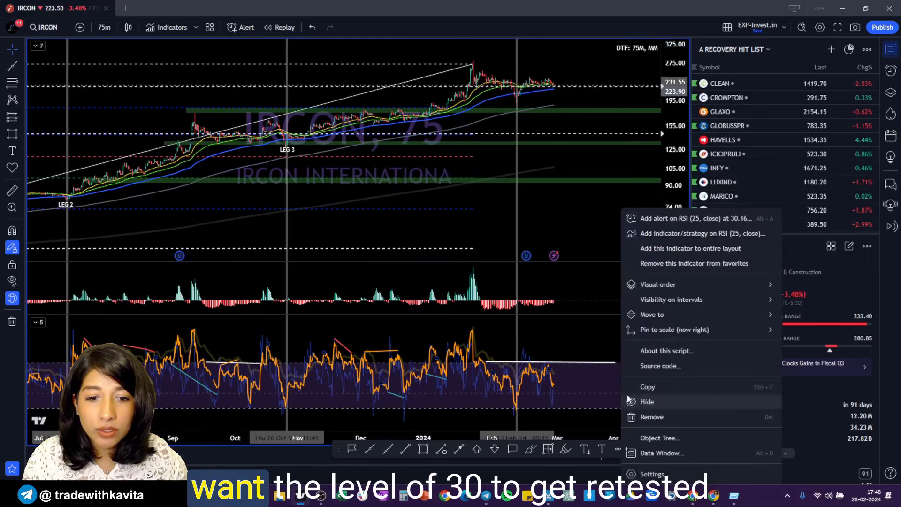
click(673, 221)
click(625, 264)
scroll(603, 251, up, 3)
right_click(550, 152)
click(546, 108)
scroll(586, 105, down, 5)
scroll(611, 106, up, 3)
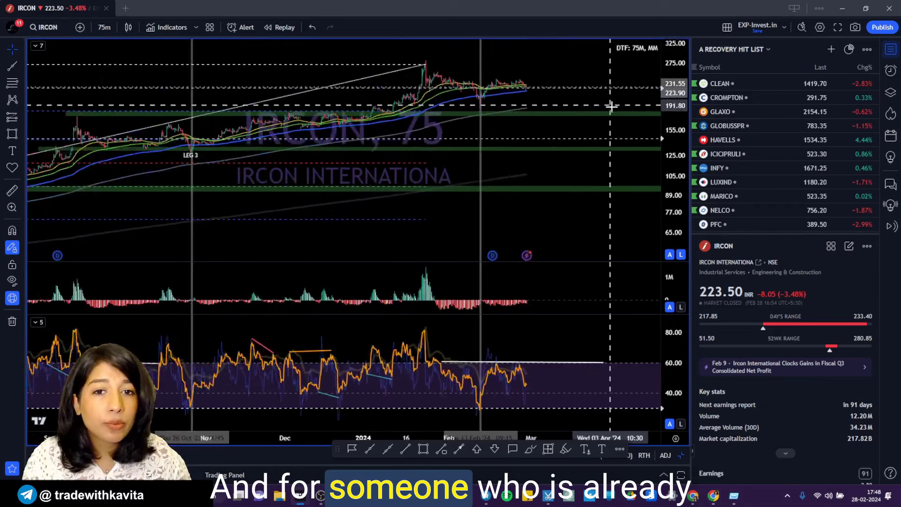
Switch to the 15-minute interval and examine the February price action around the 222 alert level
text(15)
key(Return)
scroll(613, 133, up, 4)
scroll(576, 119, down, 4)
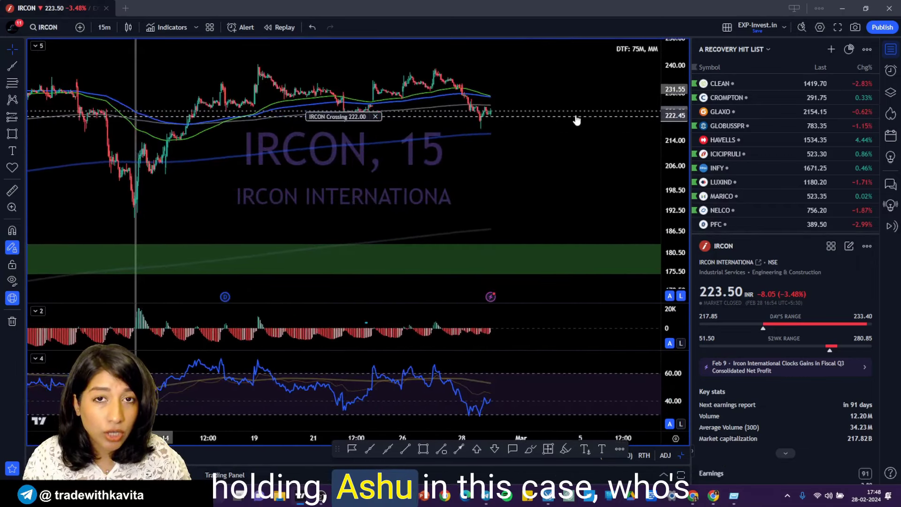
scroll(625, 156, down, 5)
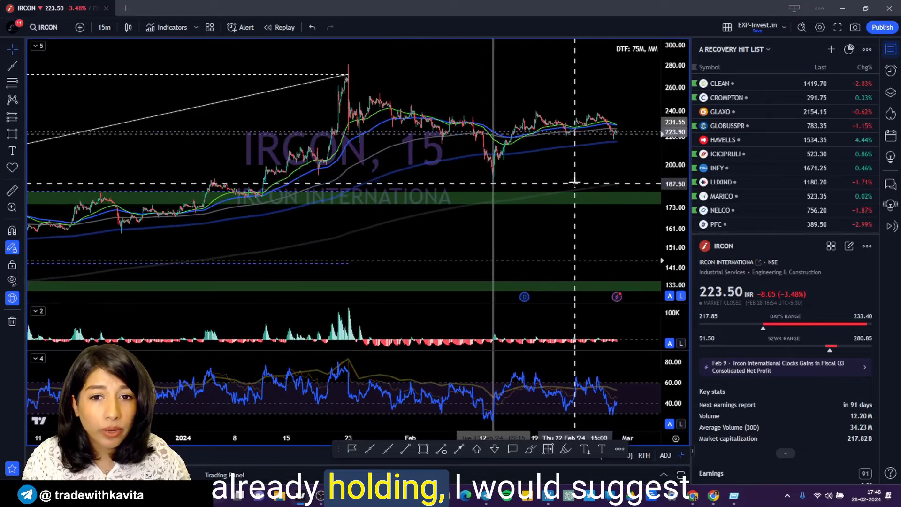
On the 75-minute chart, draw a near-horizontal red info line at about 189.50 from early January to mid-April 2024 as the stop loss
key(7)
key(5)
key(Return)
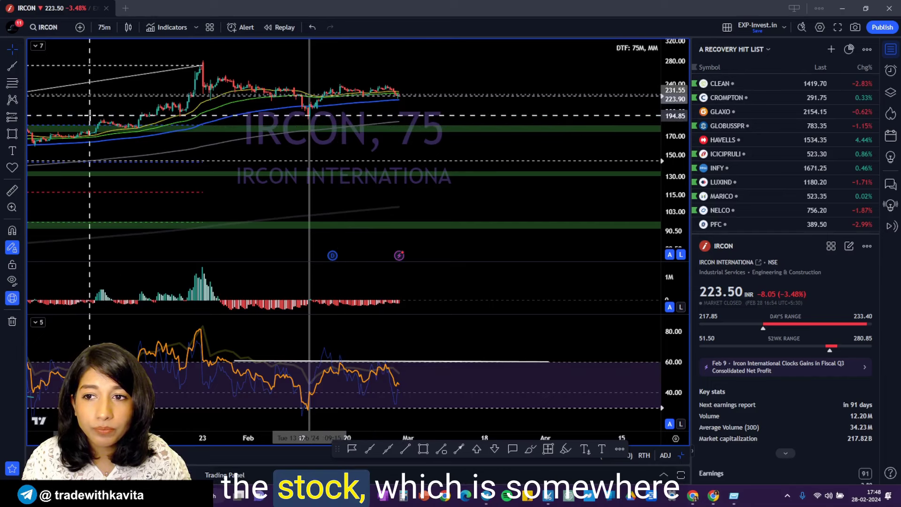
click(441, 449)
click(118, 119)
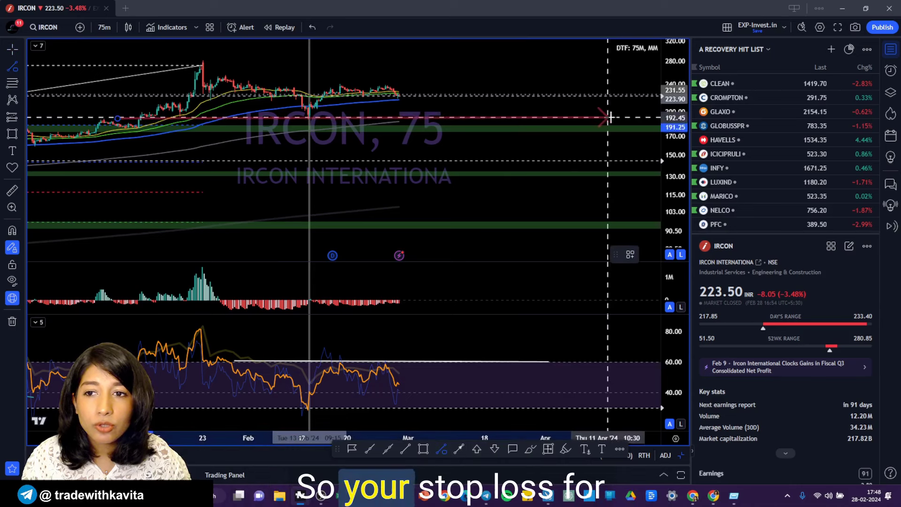
click(625, 120)
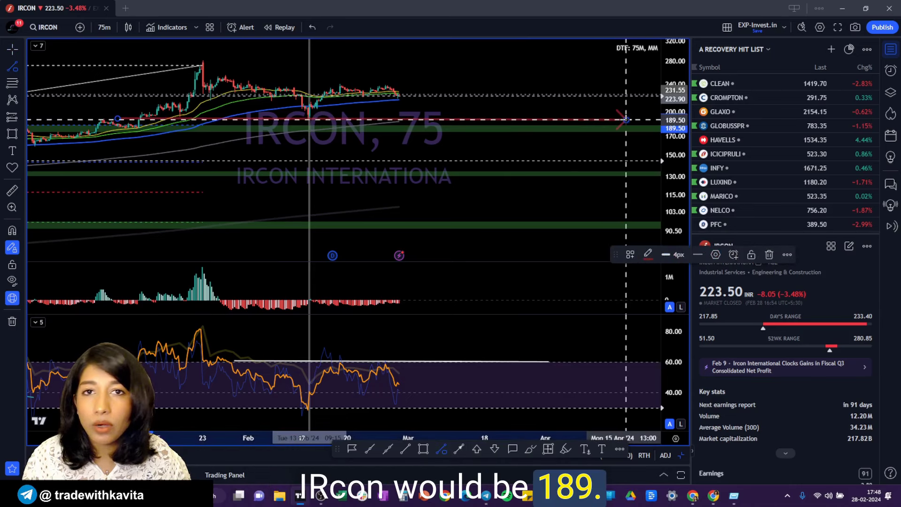
double_click(605, 120)
click(425, 161)
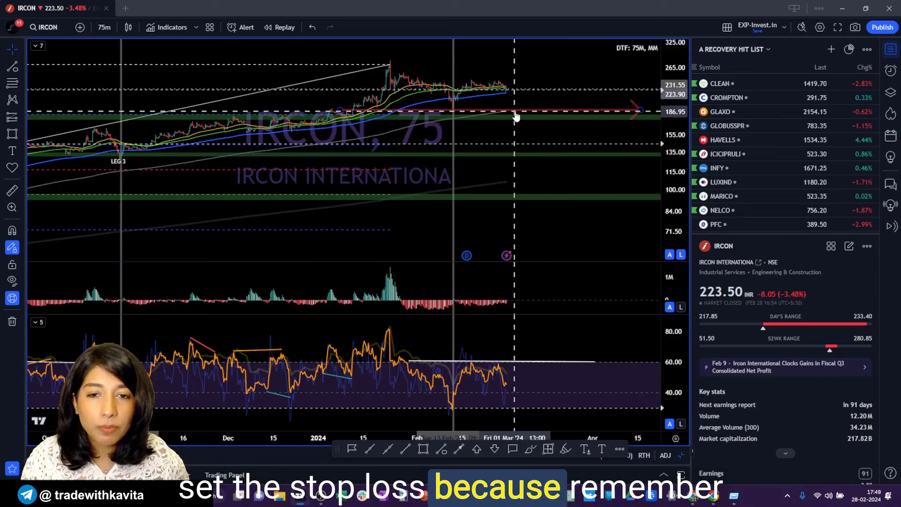
Move the red stop-loss line down to 172.05, just below the uppermost green support zone
scroll(515, 117, down, 3)
scroll(589, 137, up, 2)
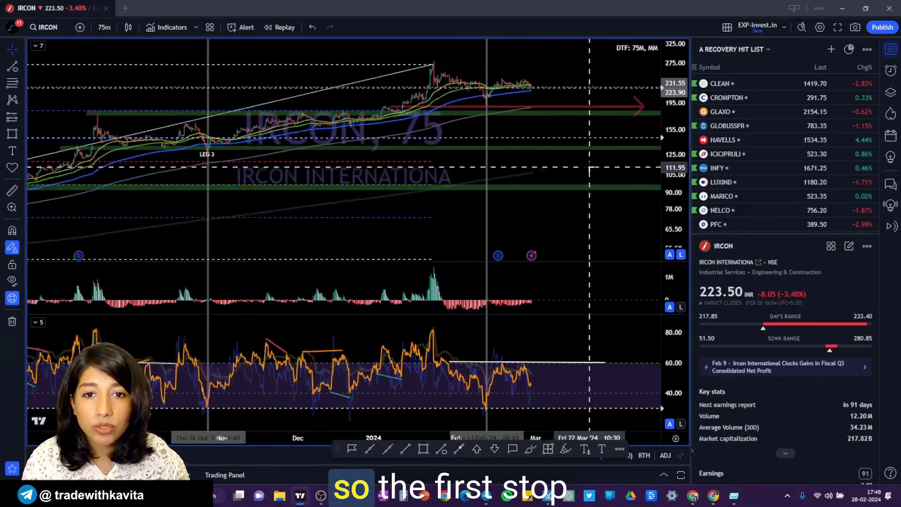
scroll(489, 135, up, 2)
drag(513, 116, 483, 130)
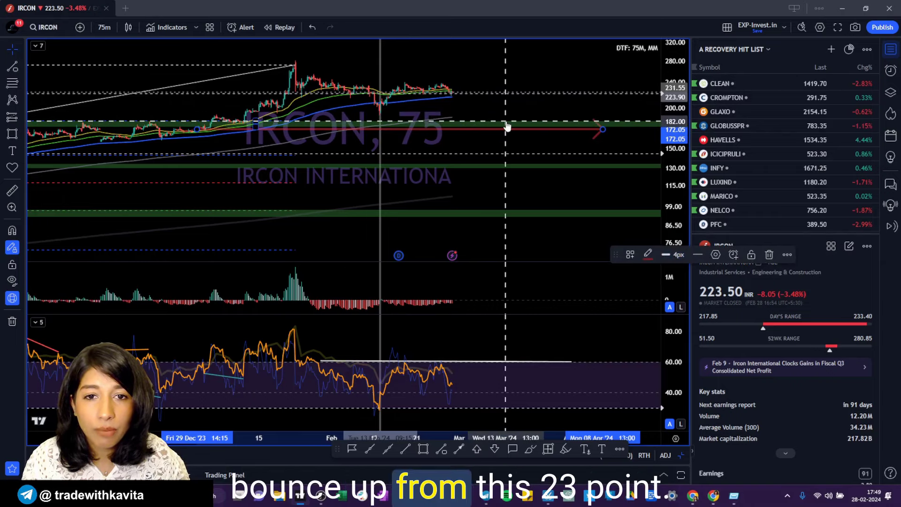
Check the stop-loss line's price coordinates and measure the percentage drop from the current price to it
scroll(506, 122, down, 7)
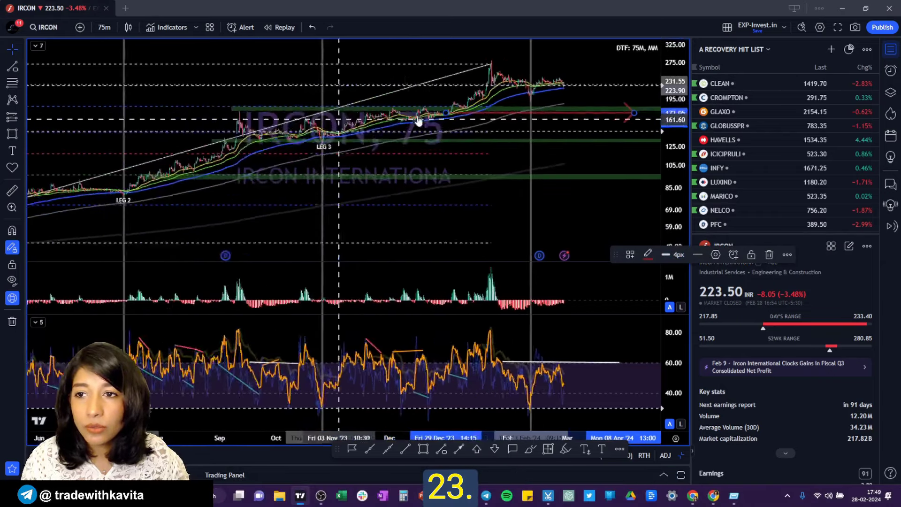
scroll(418, 120, up, 6)
double_click(519, 128)
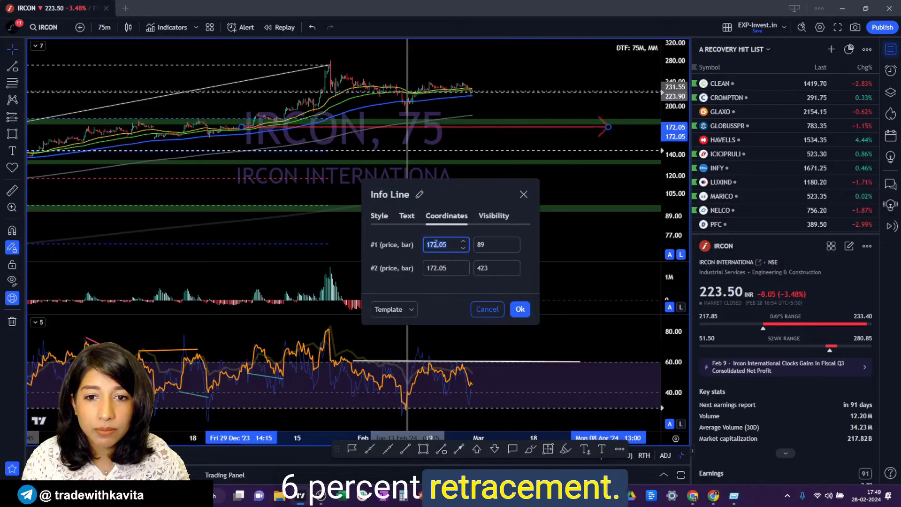
right_click(543, 111)
click(514, 96)
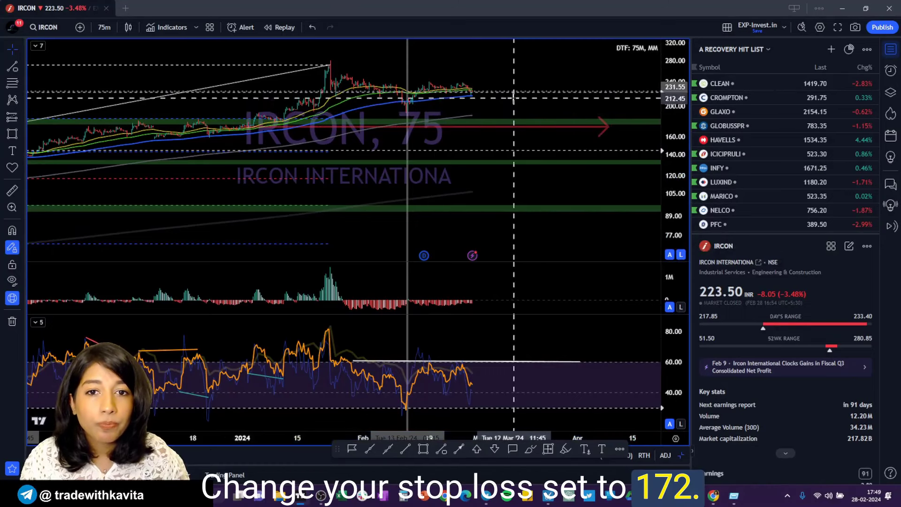
shift+click(517, 91)
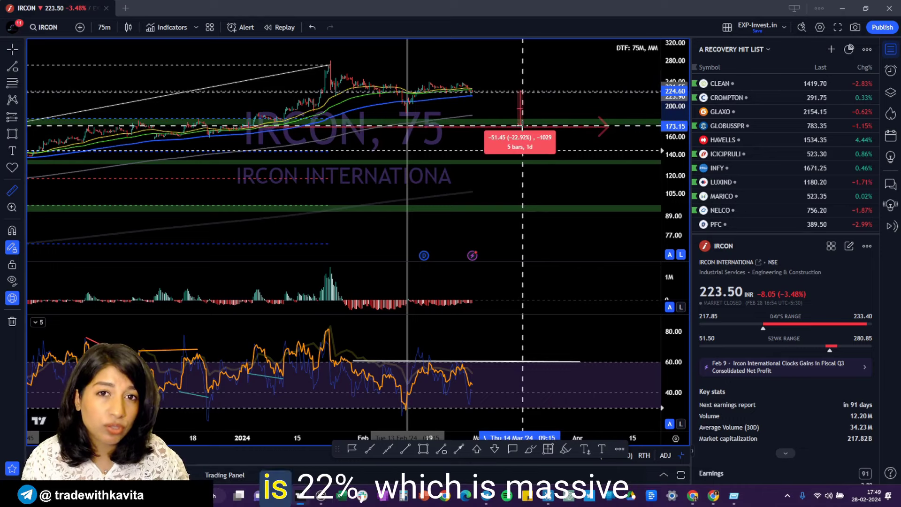
Review the stop-loss line against the rally on the 75-minute chart and the recent price action on the 15-minute chart
scroll(515, 148, down, 5)
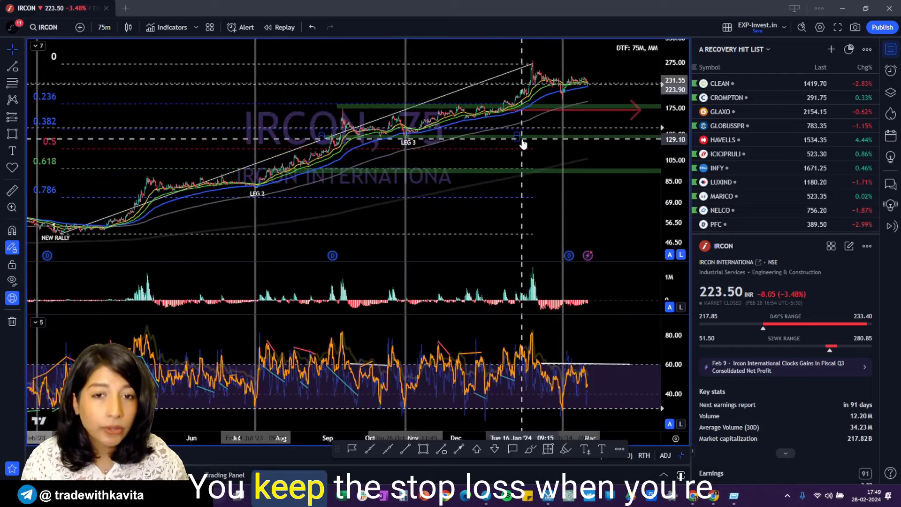
scroll(519, 136, up, 5)
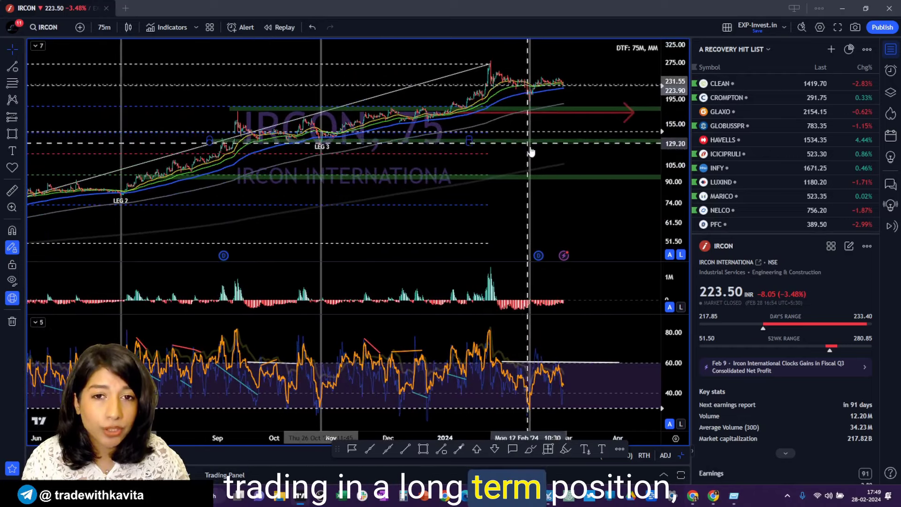
key(Tab)
scroll(545, 199, down, 2)
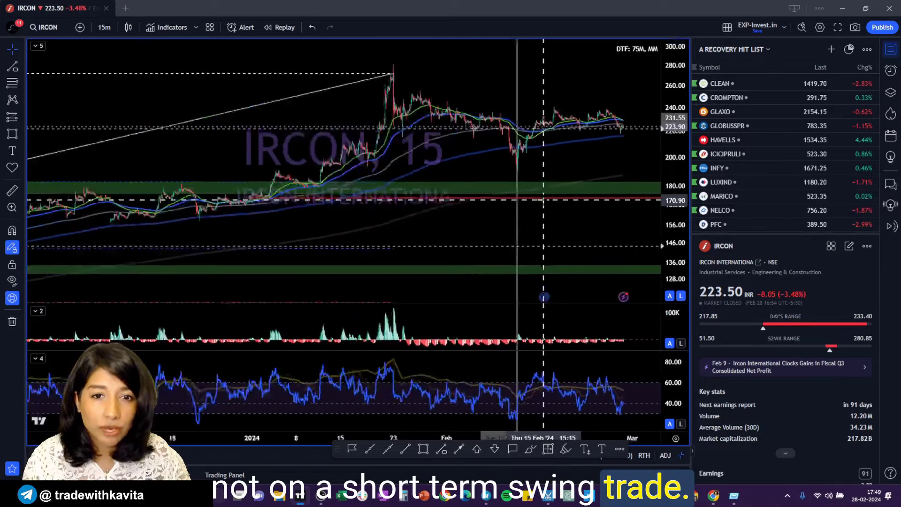
scroll(594, 179, up, 5)
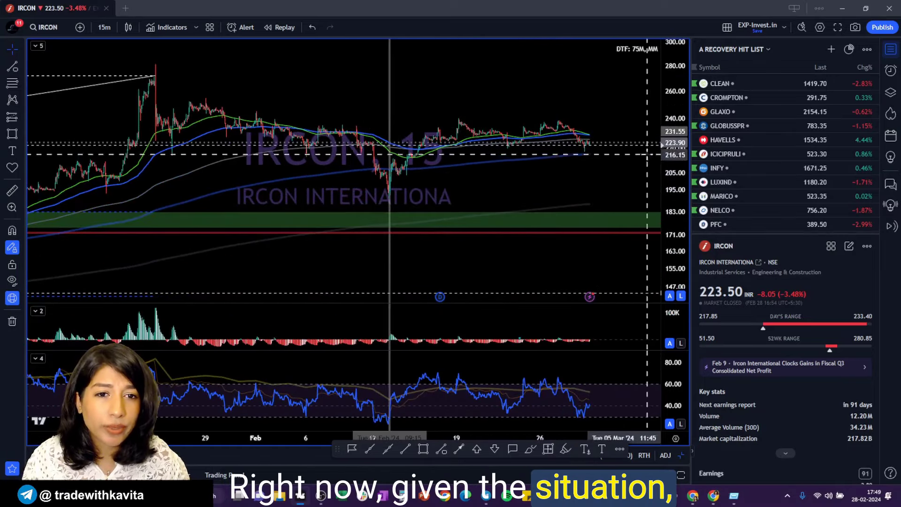
scroll(546, 201, down, 2)
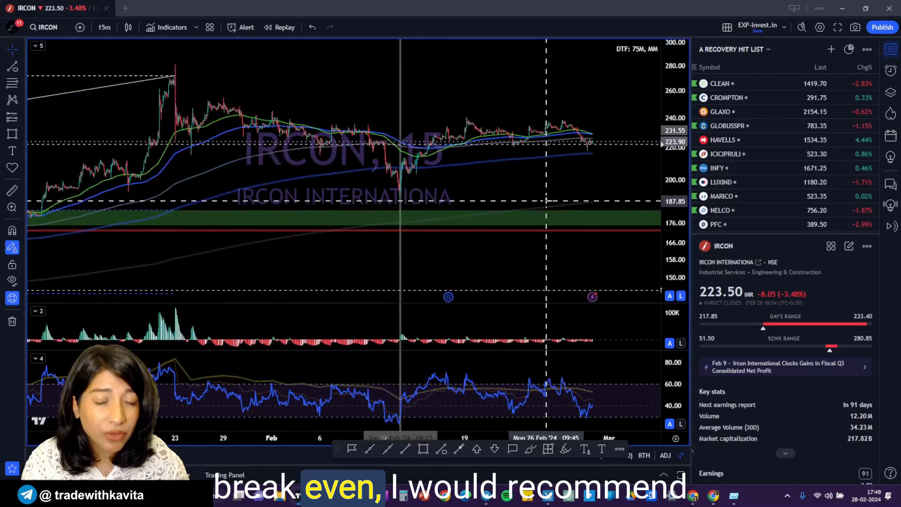
scroll(550, 190, down, 2)
scroll(582, 189, down, 2)
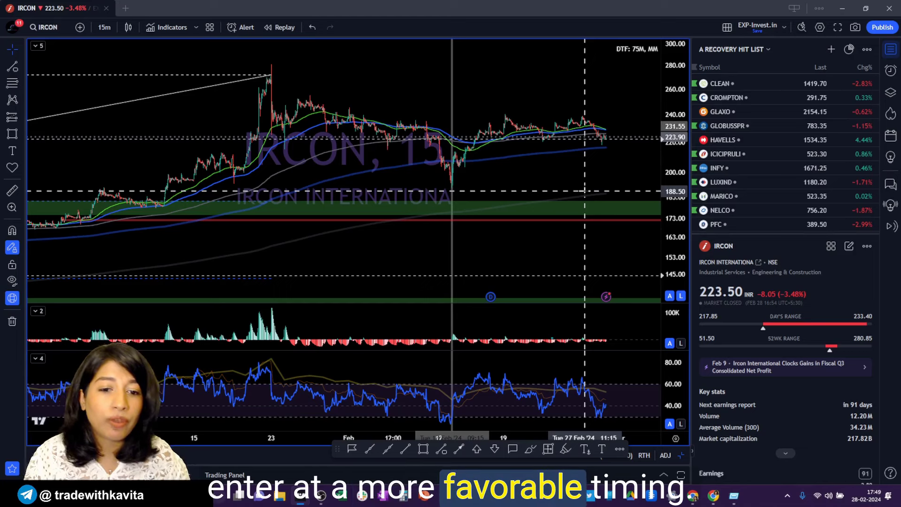
scroll(597, 181, up, 2)
scroll(597, 181, down, 3)
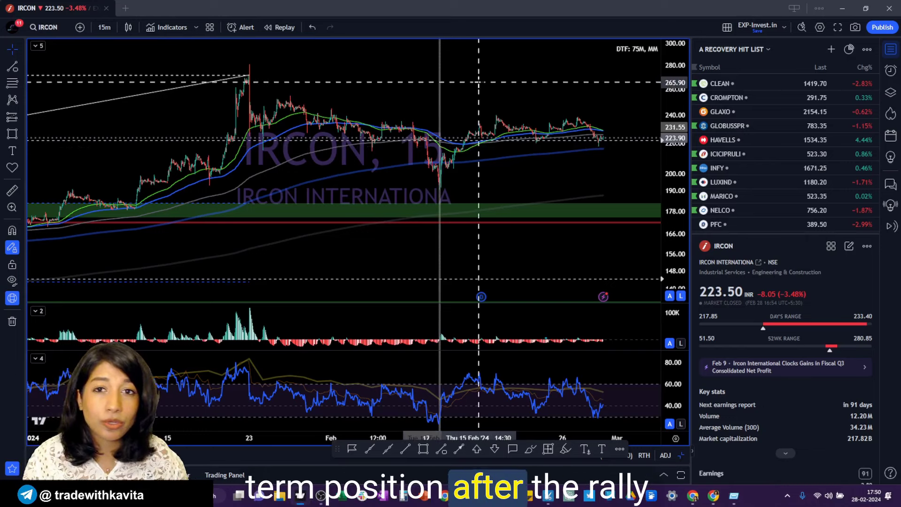
scroll(514, 161, down, 3)
scroll(520, 166, up, 5)
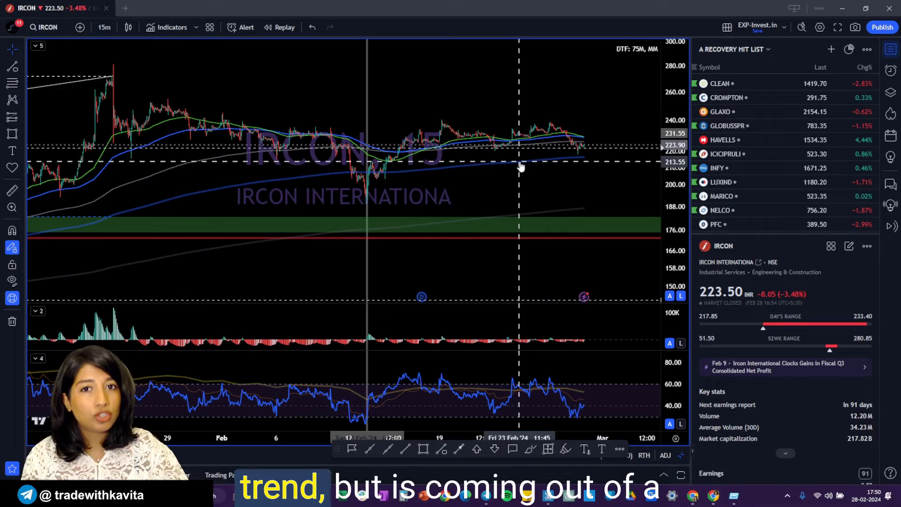
Check the current IRCON price on the chart and enter 223.9 as SPOT in the Ircon row of the Google Sheets query log
key(alt+Tab)
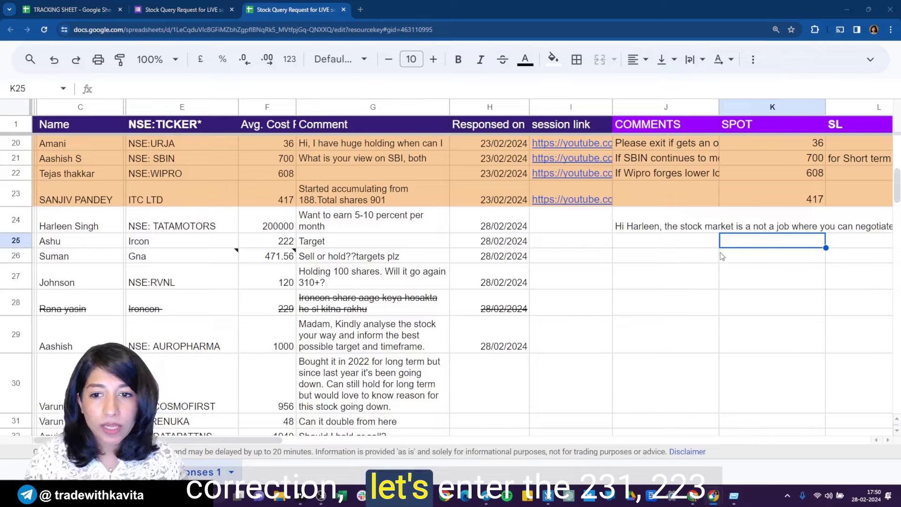
key(super+Tab)
click(621, 142)
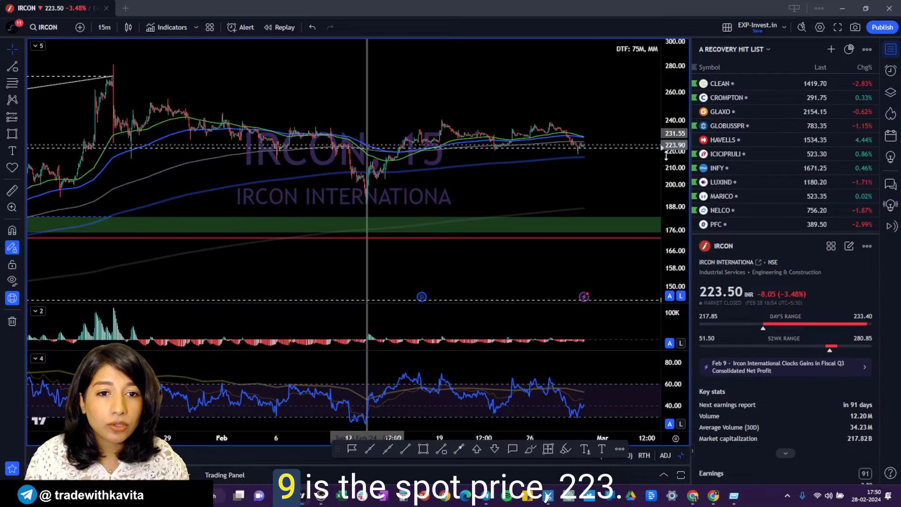
key(alt+Tab)
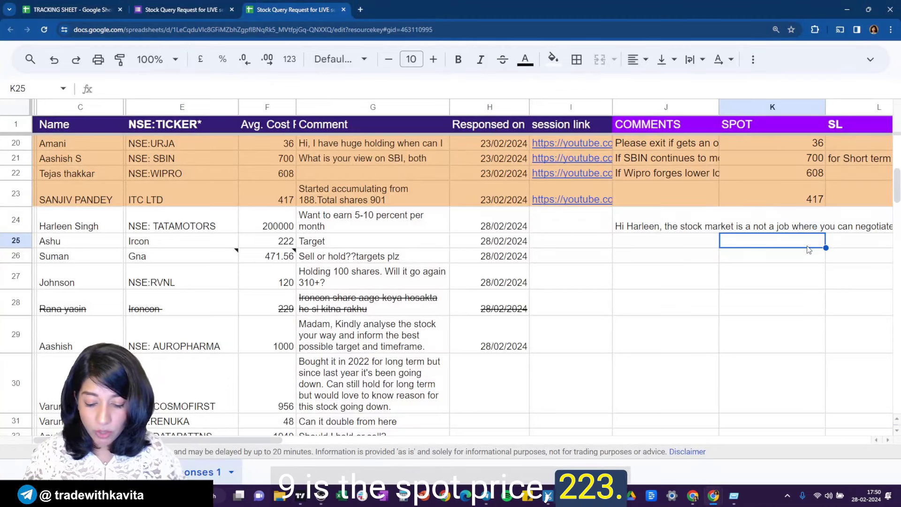
text(223.9)
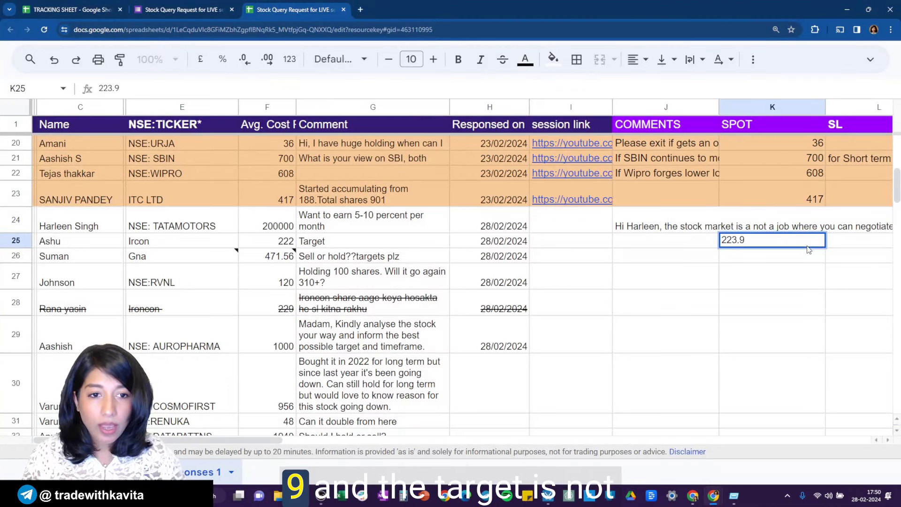
Enter "-" as the TRG and 222 as the SL in the Ircon row 25
click(327, 244)
key(Right)
key(Right)
key(Right)
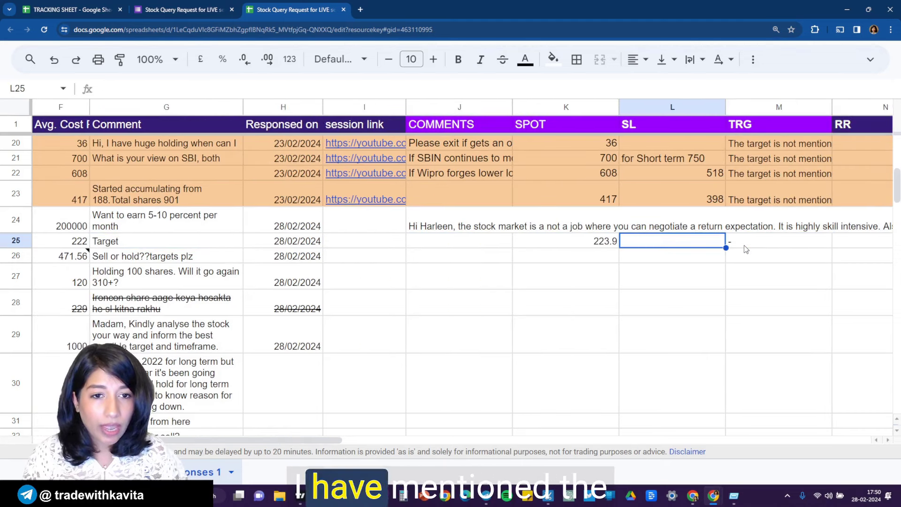
text(222)
key(Right)
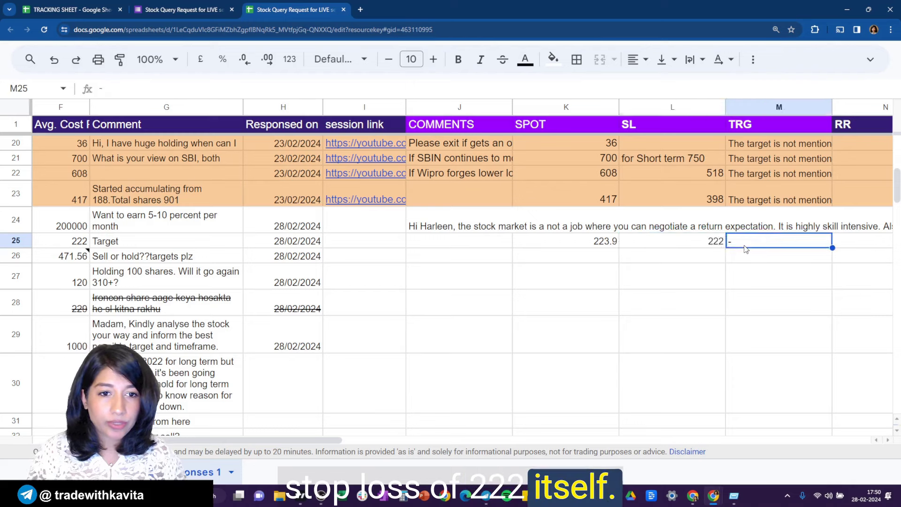
Enter "PLEASE EXIT THE POSITION ASSN REENTER WHEN 75M RETESRS 30 ON RSI WITH SETTING OF 25 PERIOD." as the Ircon row's comment
key(Left)
key(Left)
text(PLEA)
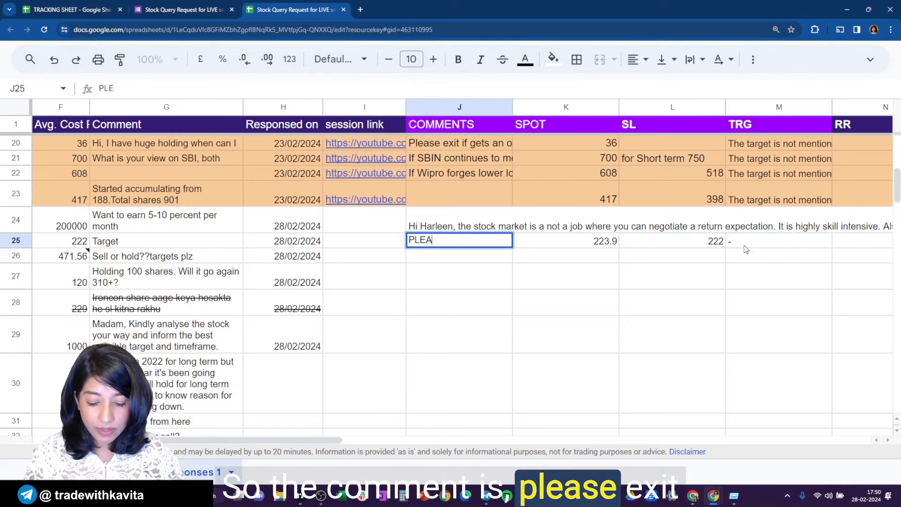
text(SE EXIT THE POSIT)
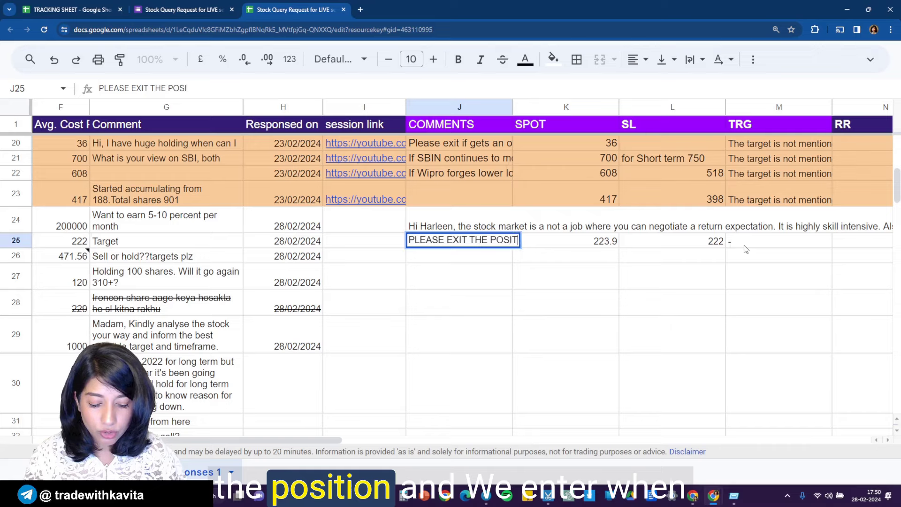
text(ION ASSN REENTER WHEN 7)
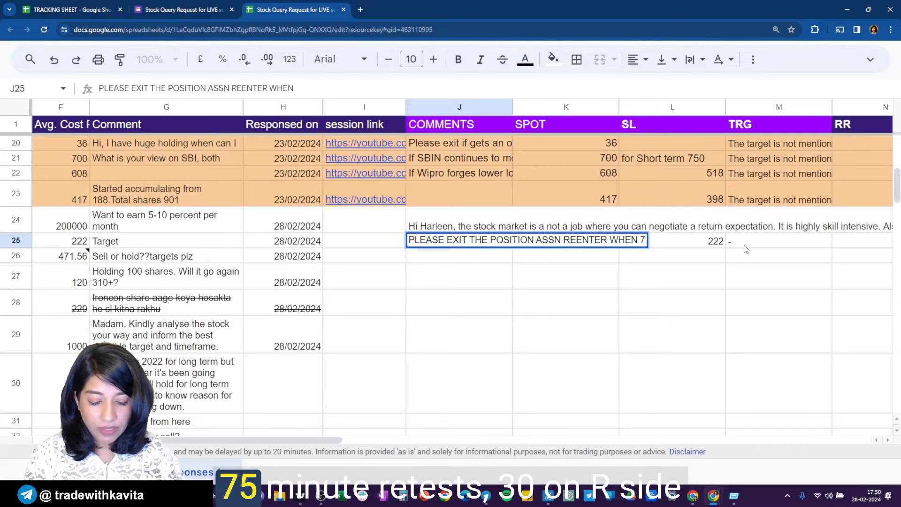
text(5M RETES)
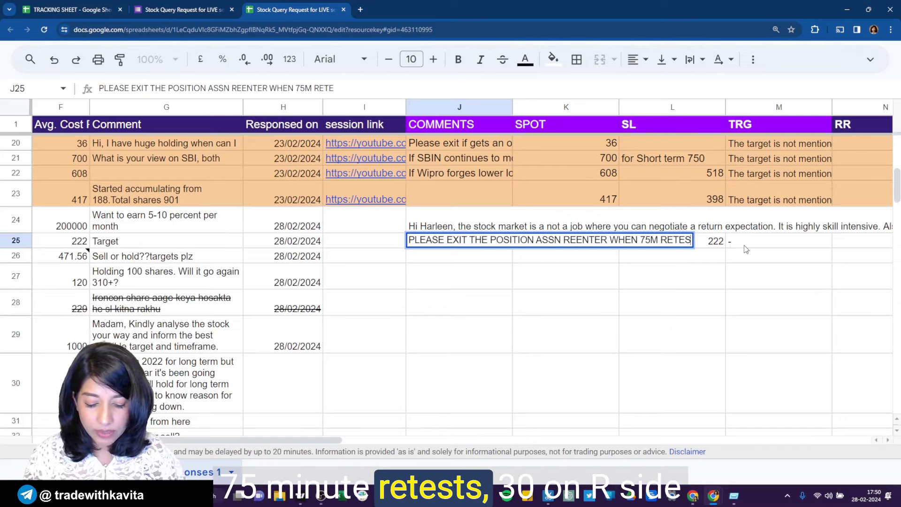
text(RS 30 ON RSI WITH SET)
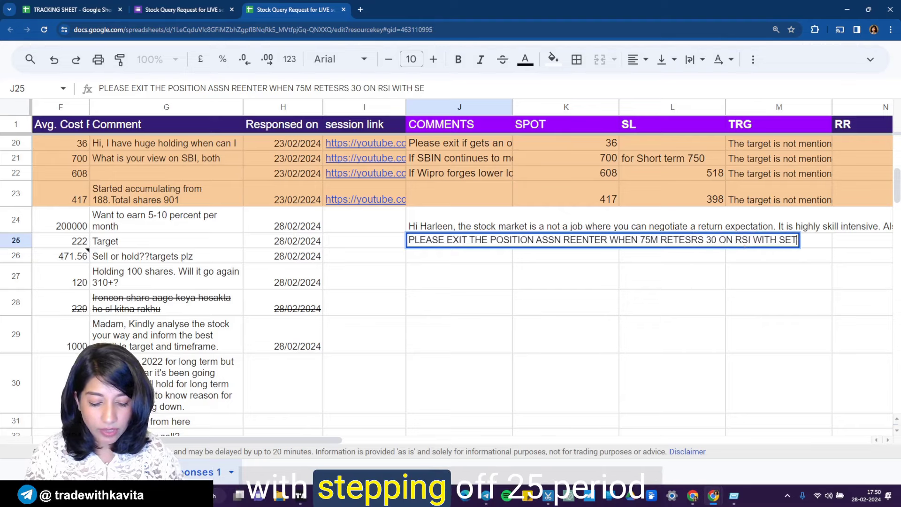
text(TING OF  3)
key(BackSpace)
text(25 PERIOD.)
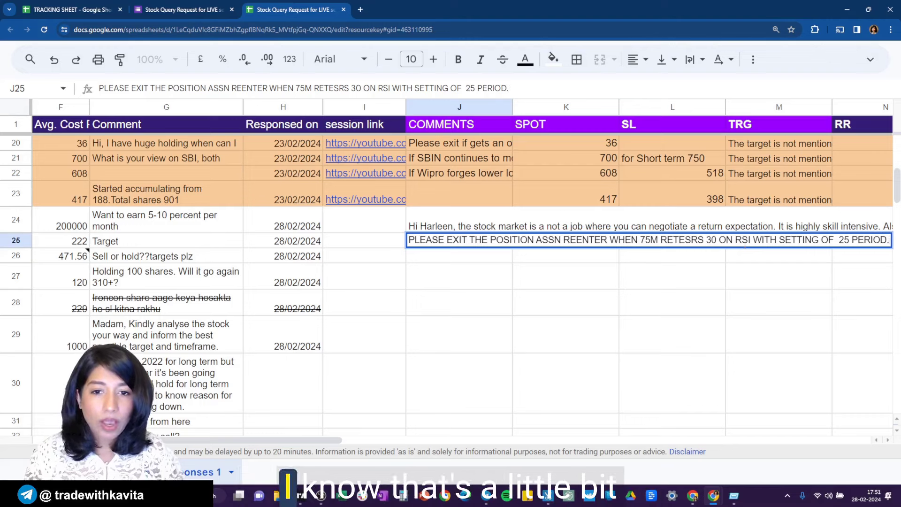
key(Return)
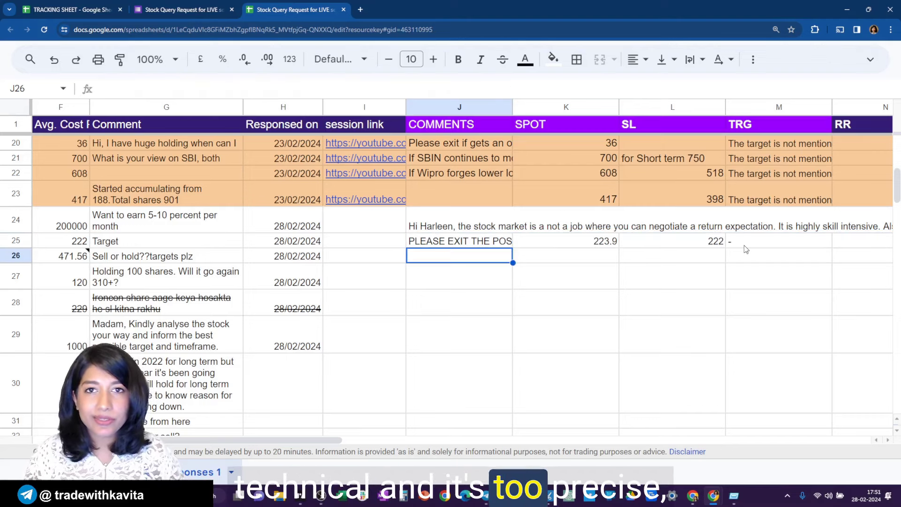
Review the completed Ircon response in row 25, from the comment across to the stop loss
click(407, 241)
scroll(266, 359, down, 7)
scroll(266, 359, up, 10)
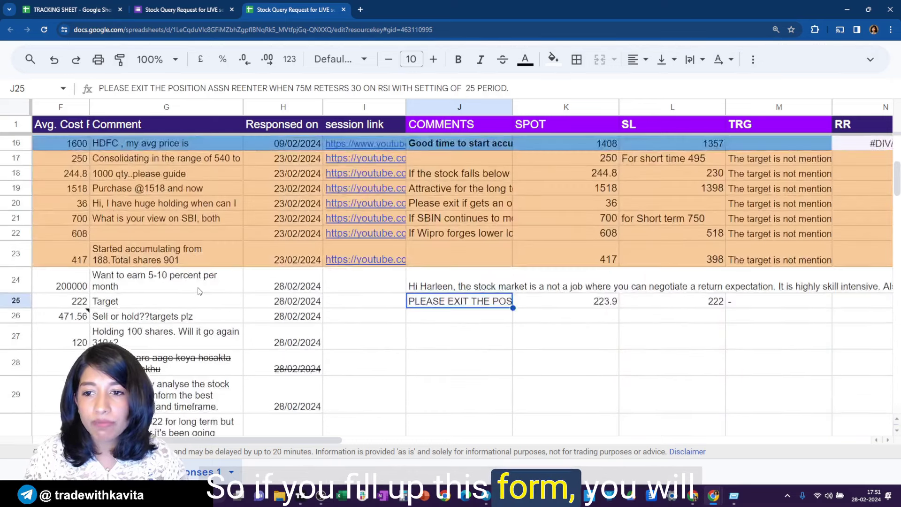
scroll(266, 359, down, 3)
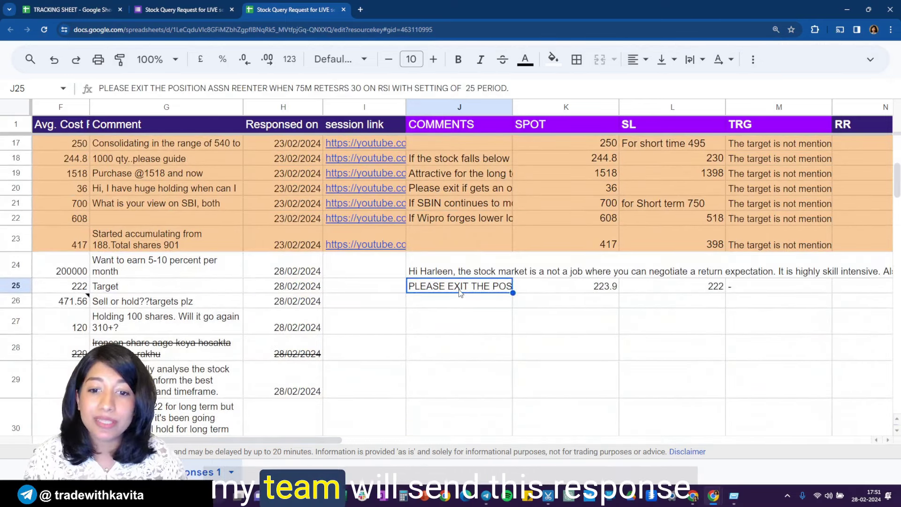
drag(460, 292, 692, 293)
Read the next viewer query in row 26, checking its ticker and comment
click(352, 300)
key(Left)
key(Left)
key(Left)
key(Left)
key(Left)
key(Left)
key(Left)
key(Left)
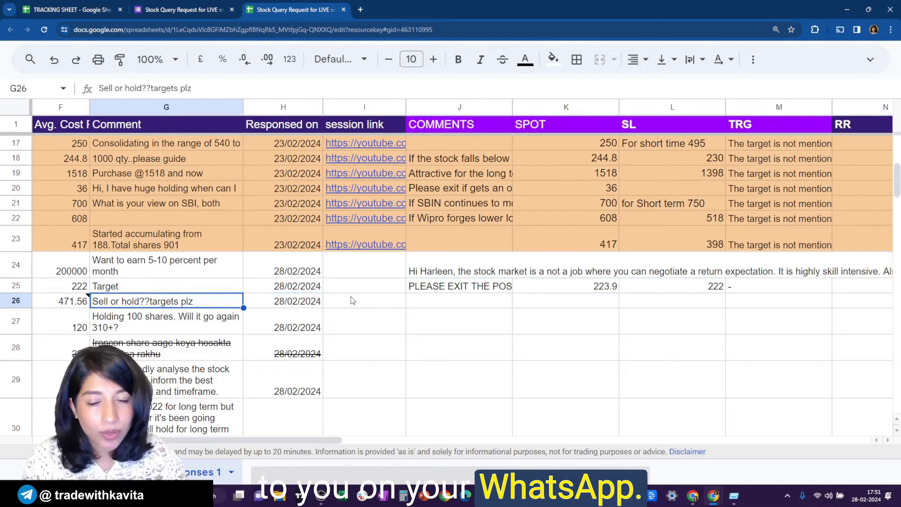
click(60, 287)
click(103, 301)
click(183, 304)
Switch to TradingView, load the GNA symbol and show its chart on the daily timeframe
key(alt+Tab)
click(56, 26)
text(GNA)
key(Return)
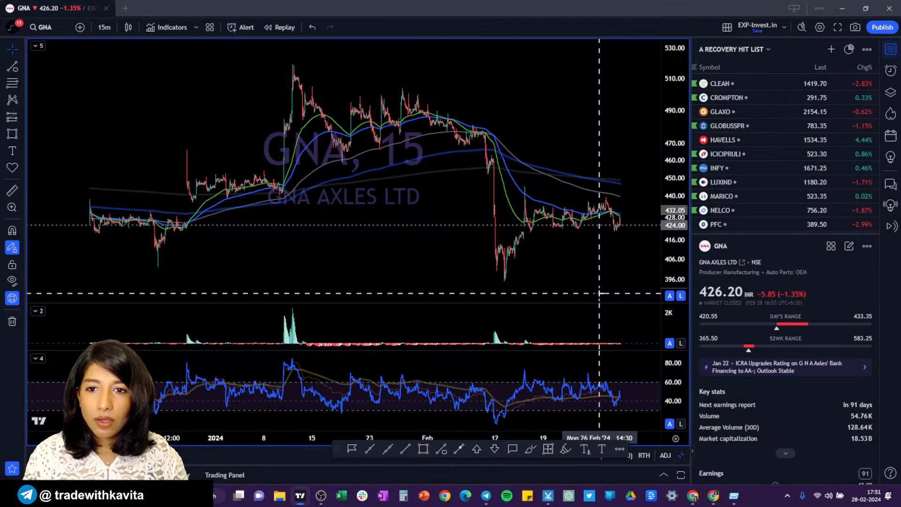
key(Tab)
key(Tab)
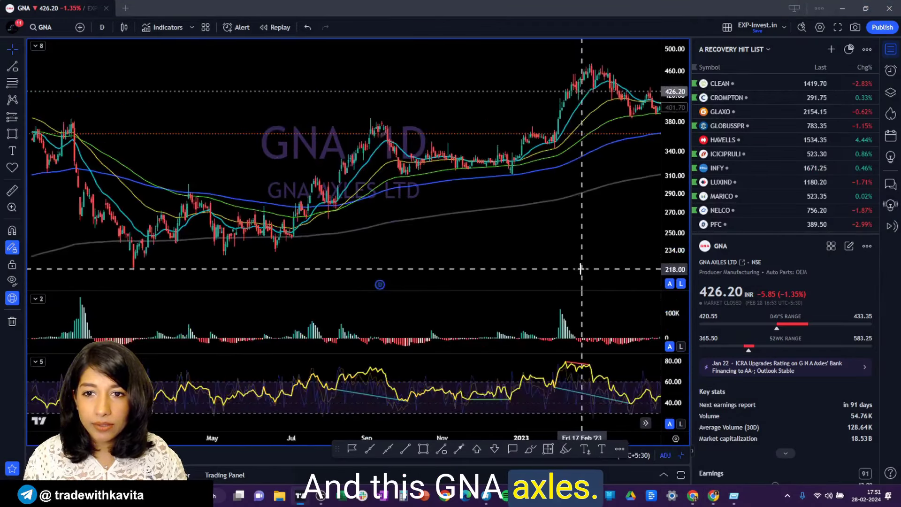
Switch back to the Google Sheets query log and check the Gna query's average cost price and comment
key(alt+Tab)
click(266, 301)
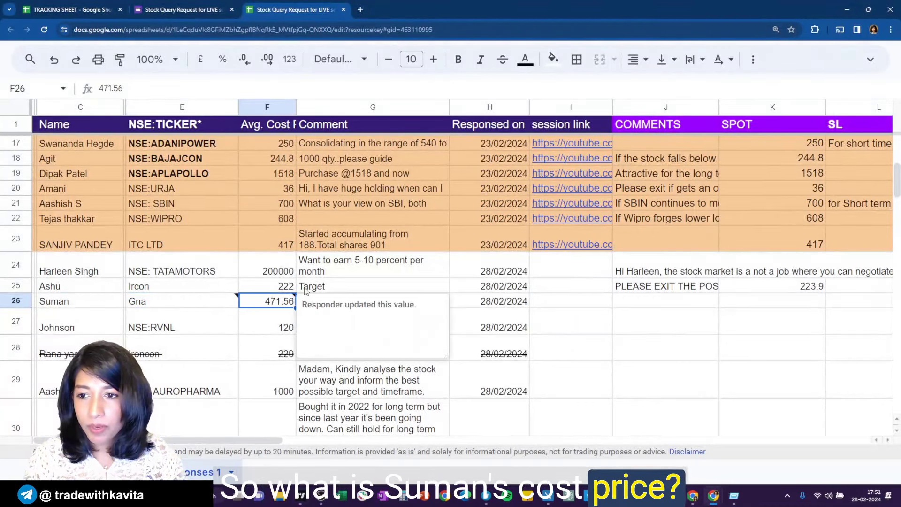
click(218, 323)
click(360, 303)
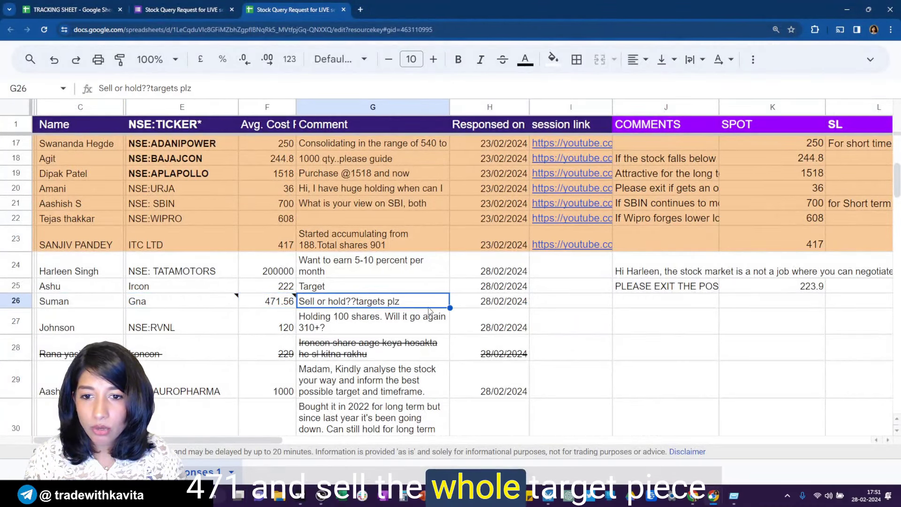
Return to TradingView and examine GNA's recent and long-term daily price trend against its moving averages
key(alt+Tab)
scroll(334, 96, up, 6)
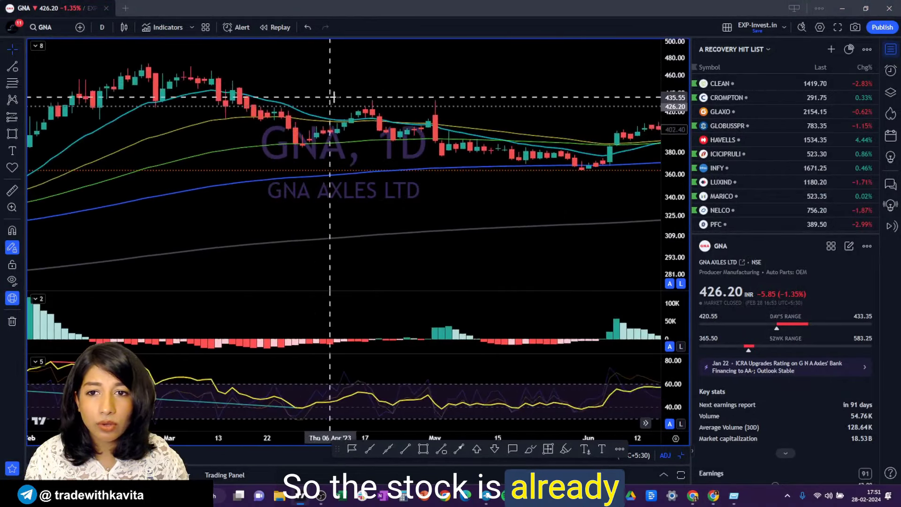
scroll(573, 170, down, 3)
scroll(581, 170, down, 10)
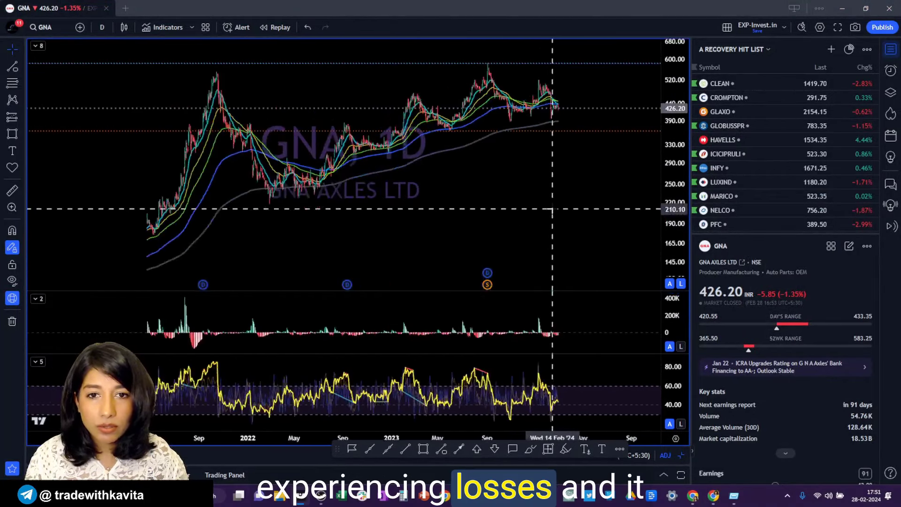
scroll(584, 232, down, 8)
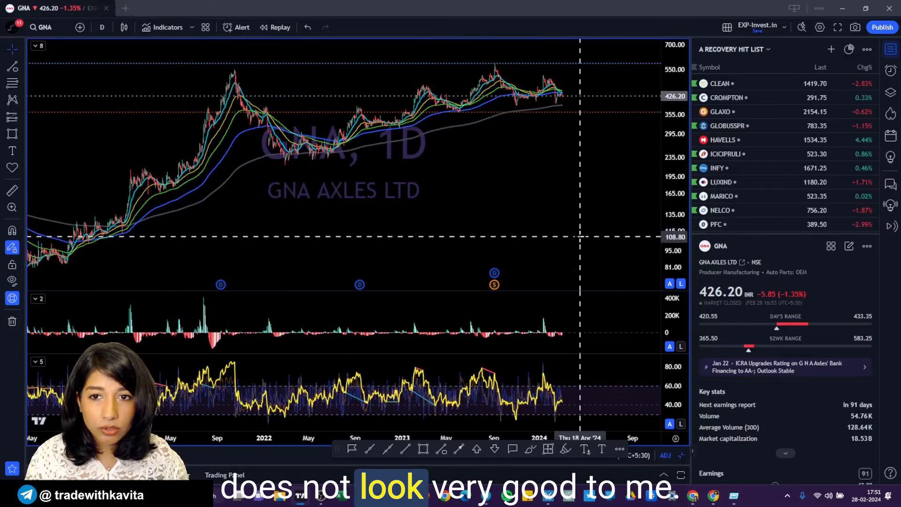
scroll(621, 247, up, 6)
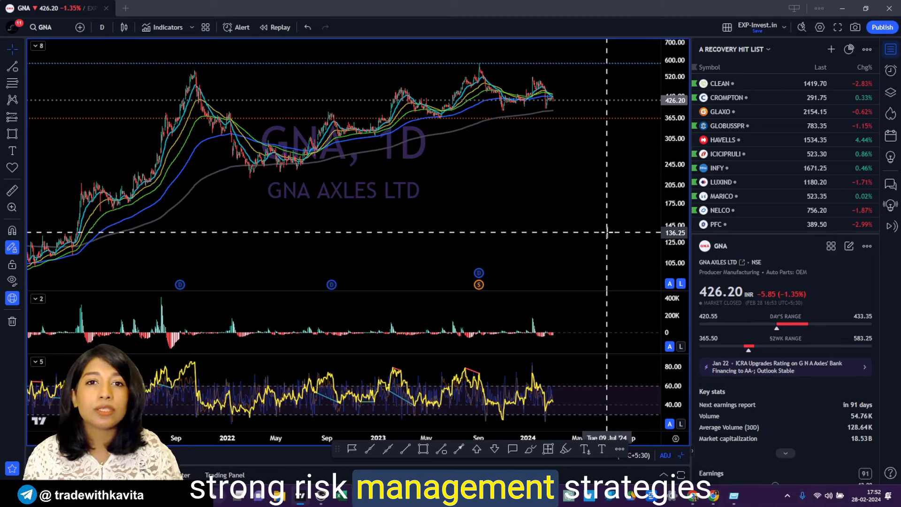
scroll(603, 231, up, 3)
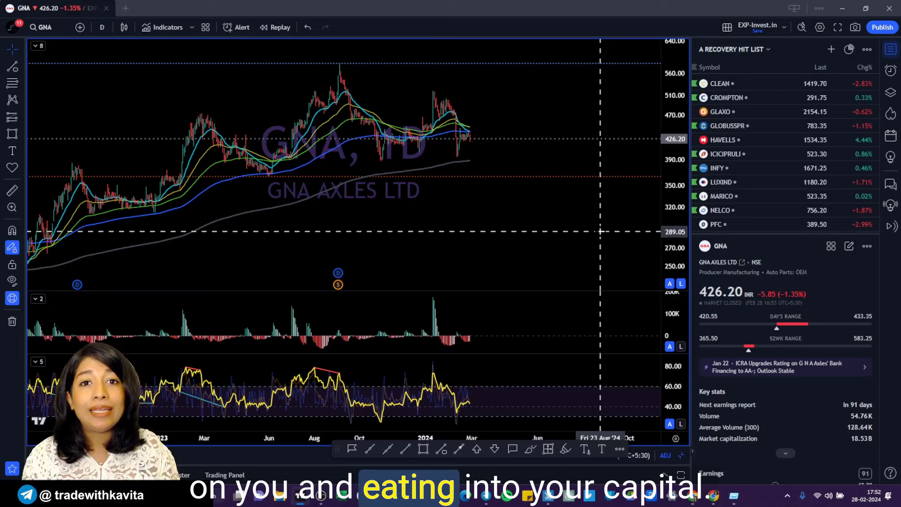
scroll(586, 237, down, 1)
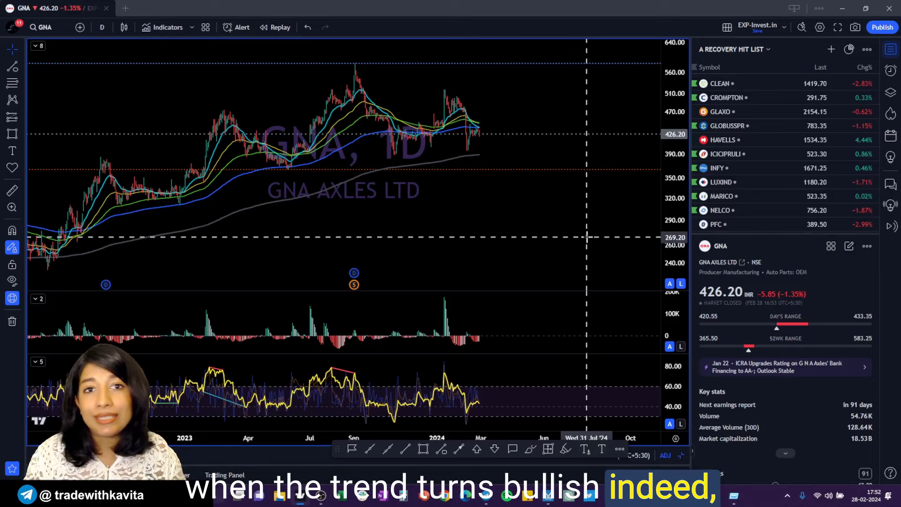
Circle with the brush the two places on GNA's daily chart where price breaks below the blue moving average, in early 2022 and October 2023
scroll(447, 210, down, 3)
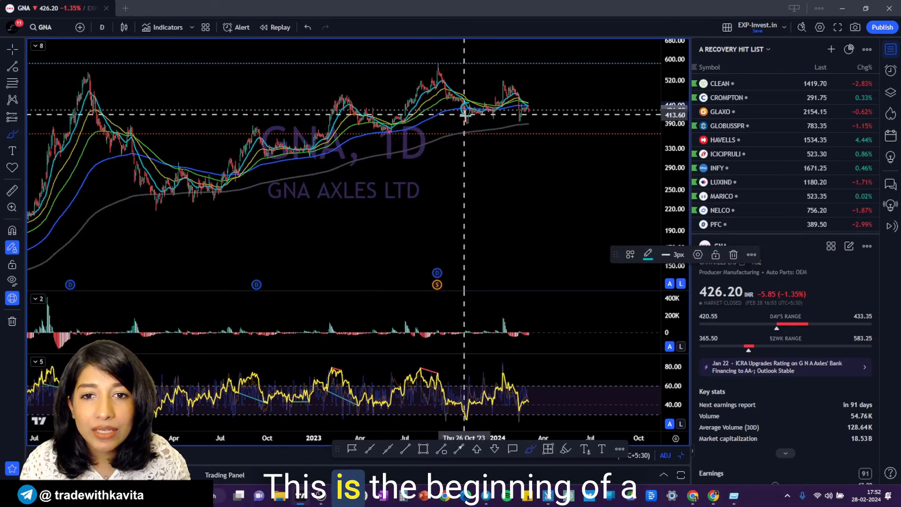
drag(465, 115, 467, 103)
mouse_move(124, 143)
mouse_down()
mouse_move(139, 161)
mouse_move(132, 147)
mouse_up()
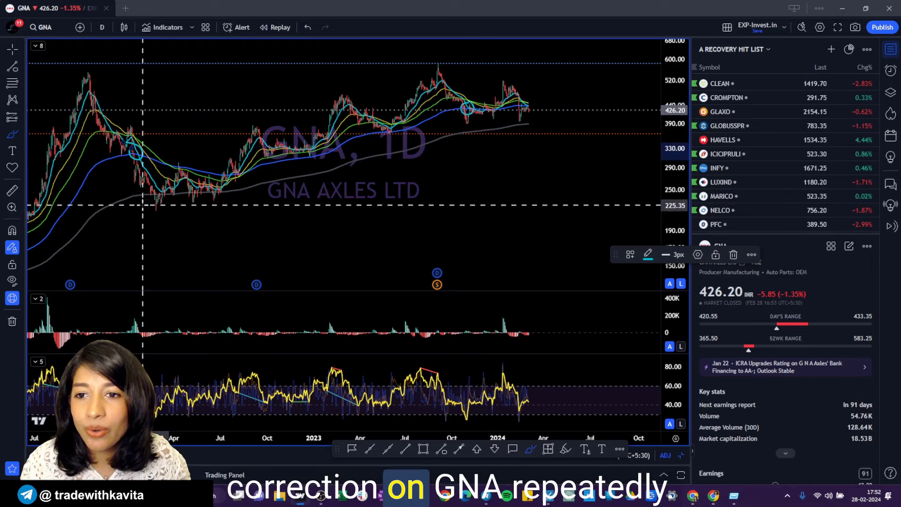
Measure the percentage drop from GNA's current price to the first support and to the yearly low
scroll(547, 193, up, 5)
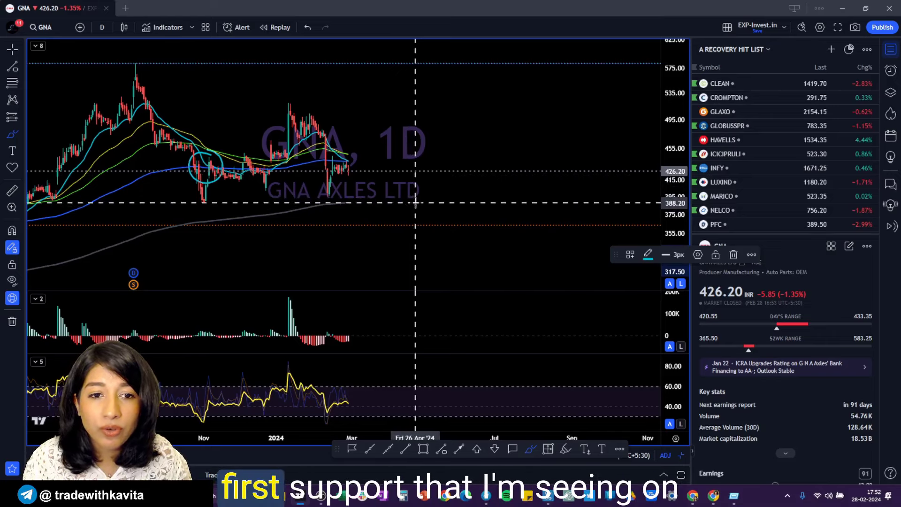
key(Escape)
shift+click(435, 172)
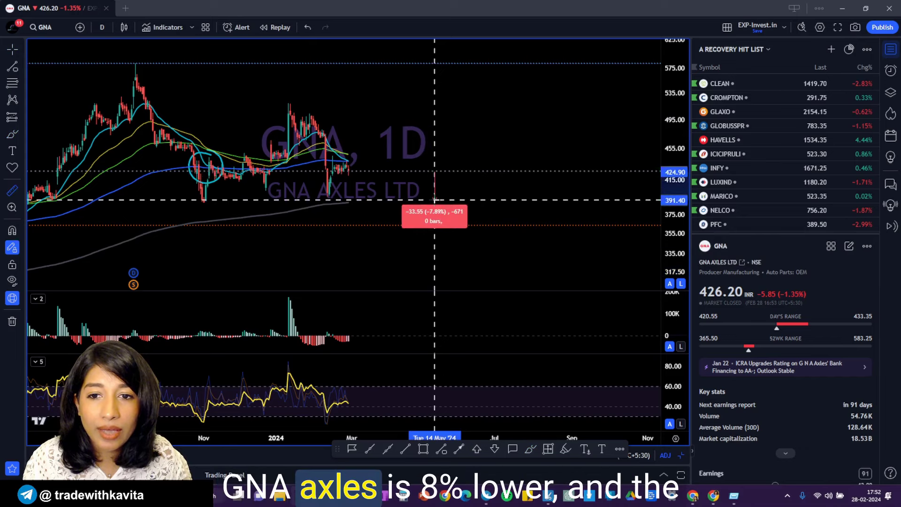
scroll(435, 203, down, 3)
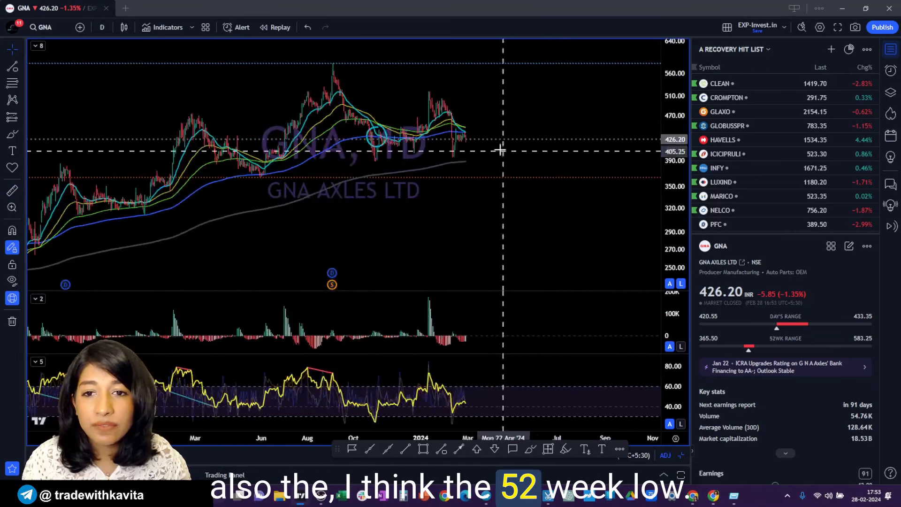
shift+click(466, 140)
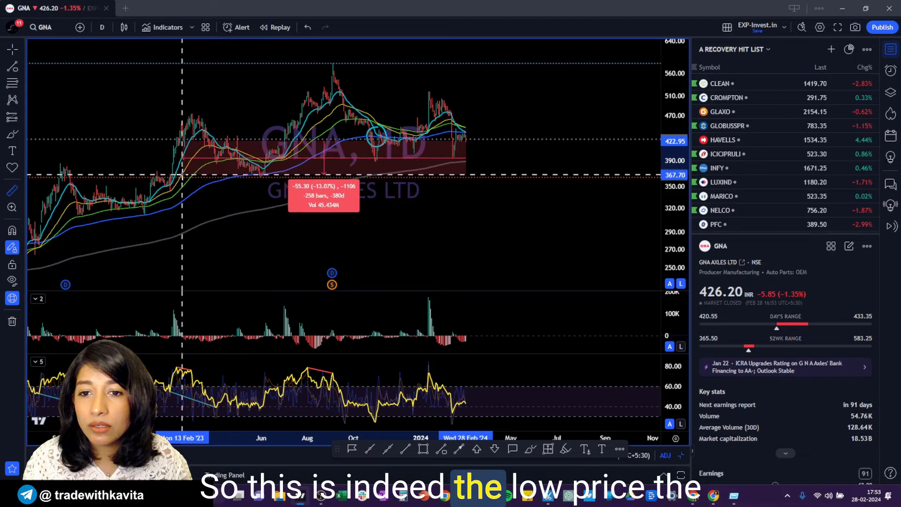
click(268, 181)
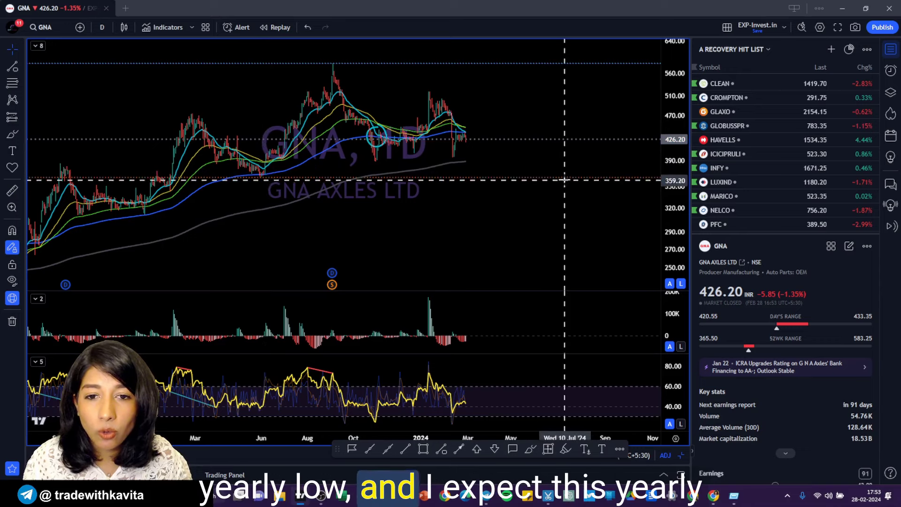
Examine GNA's full daily price history back to 2017 for earlier corrections
scroll(572, 188, down, 3)
scroll(555, 187, down, 2)
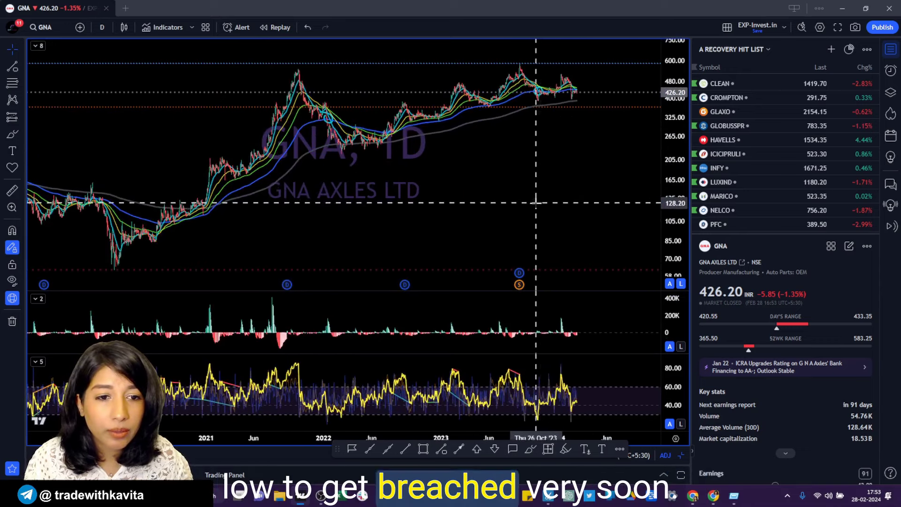
scroll(540, 253, down, 4)
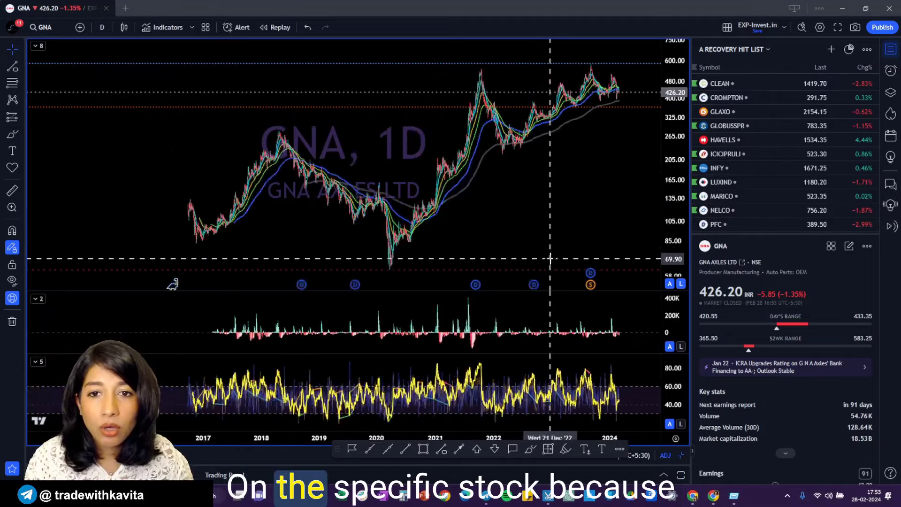
Switch GNA to the weekly timeframe and examine the recent candles and moving averages for a stop-loss level
scroll(551, 259, down, 5)
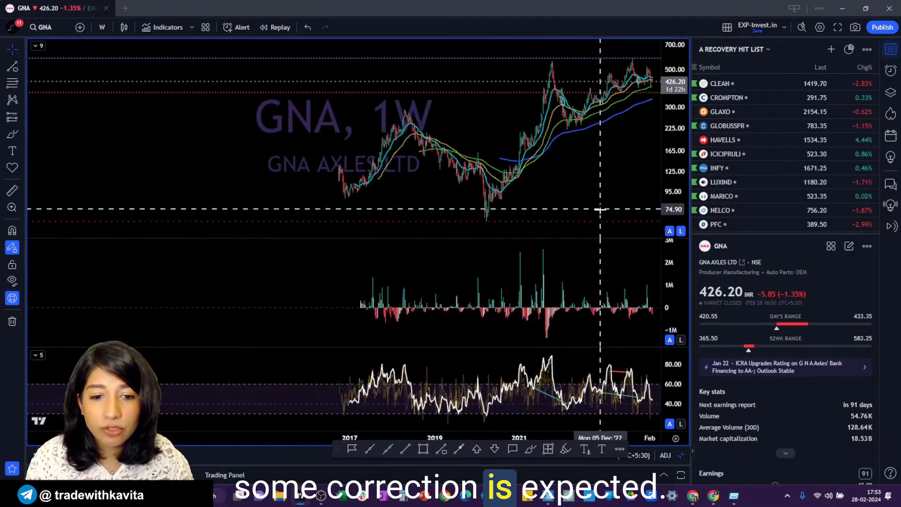
scroll(603, 221, up, 5)
scroll(604, 221, down, 3)
scroll(606, 223, up, 1)
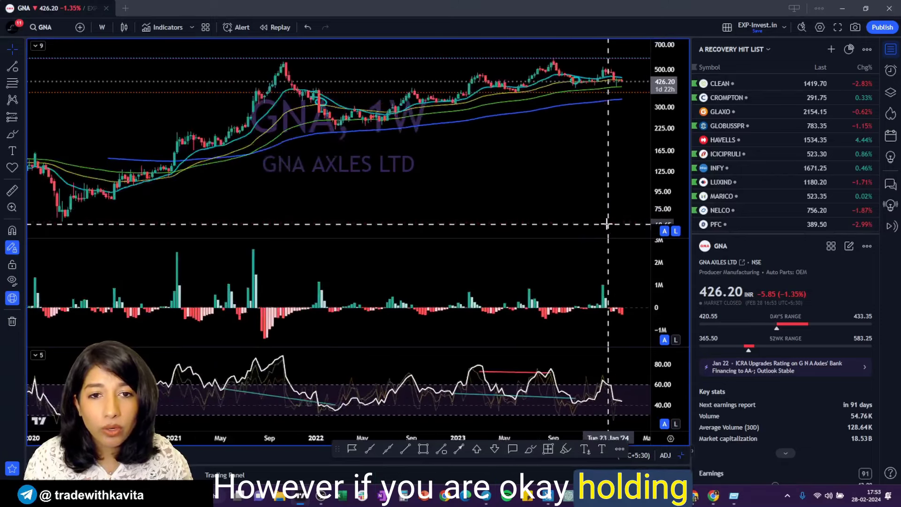
scroll(606, 219, down, 3)
scroll(603, 215, up, 5)
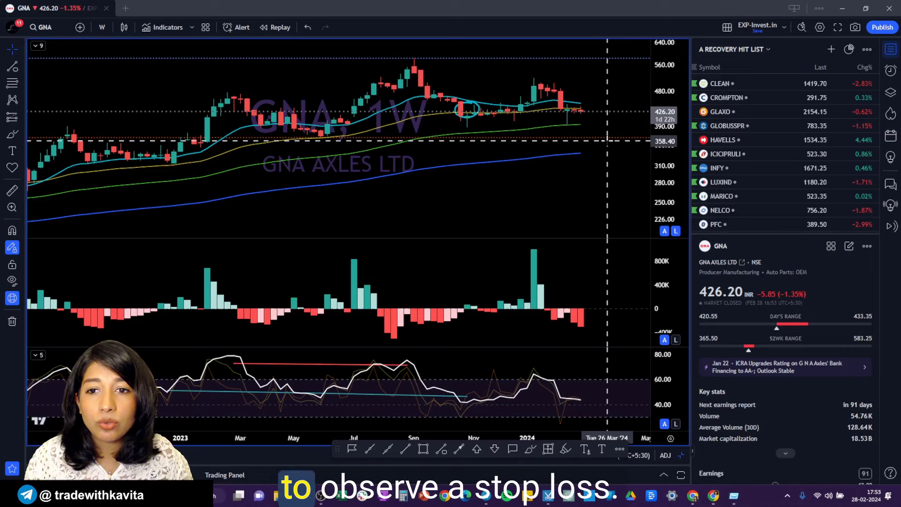
scroll(604, 199, down, 1)
scroll(604, 199, up, 2)
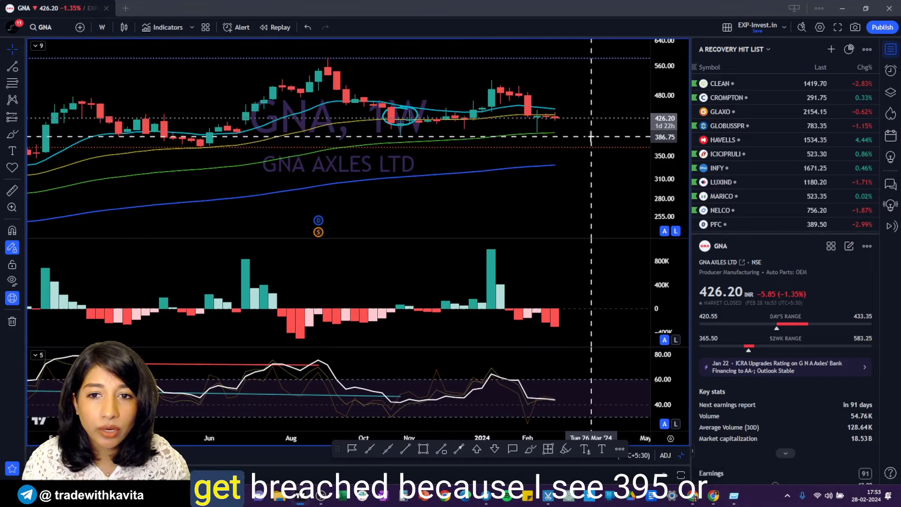
scroll(597, 195, up, 2)
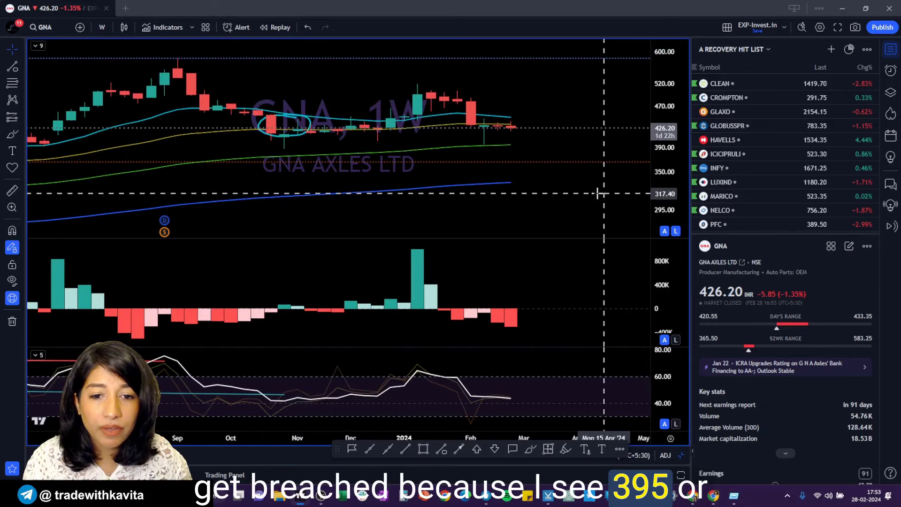
Return GNA to the daily timeframe and create a price alert at 446.60
scroll(598, 209, down, 2)
key(Tab)
scroll(600, 216, up, 6)
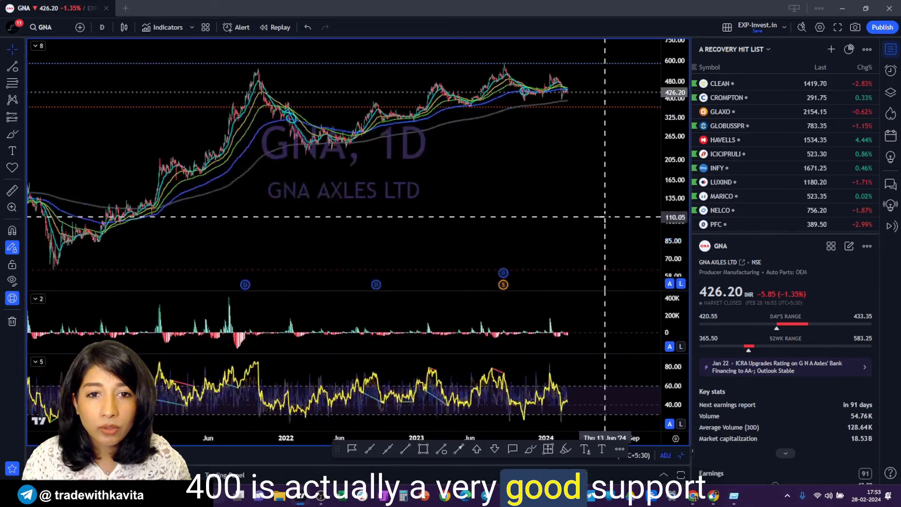
scroll(597, 197, up, 3)
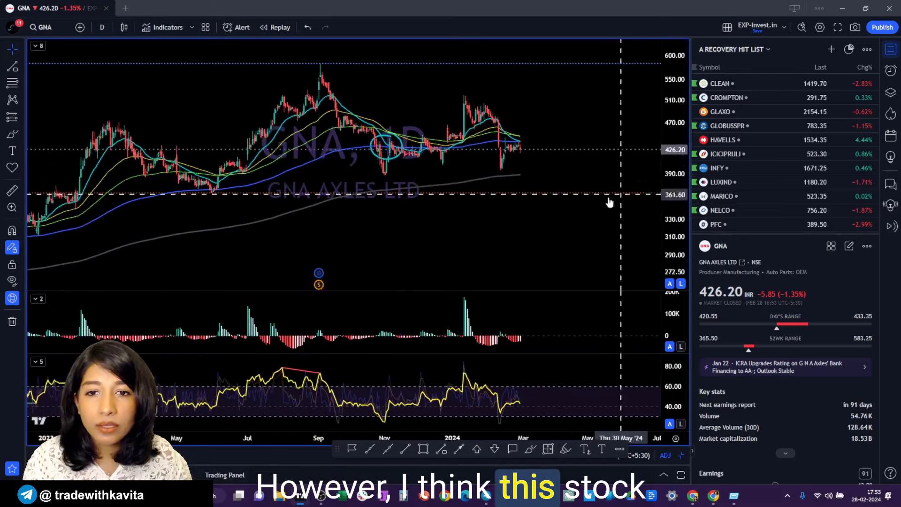
right_click(602, 172)
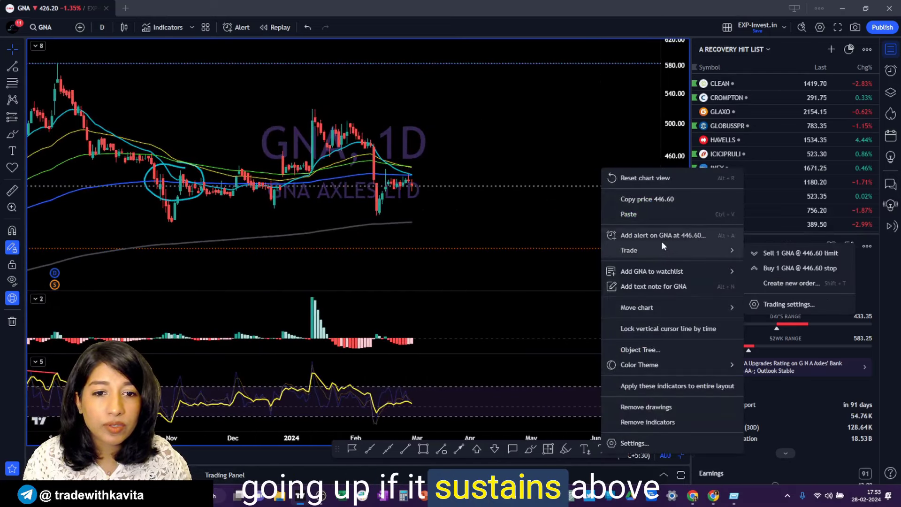
click(652, 233)
click(528, 409)
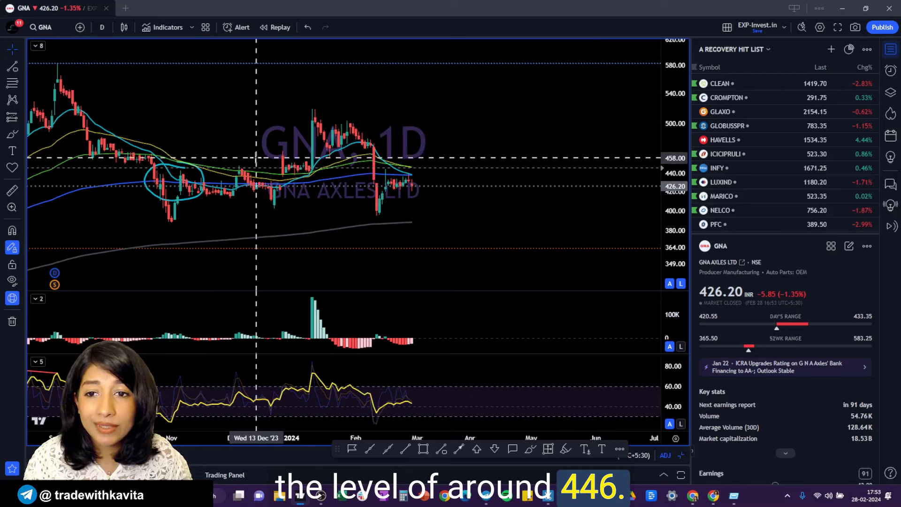
Draw a rectangle over GNA's indecisive range between about 447.10 and 394.10, from October 2023 to June 2024
click(129, 167)
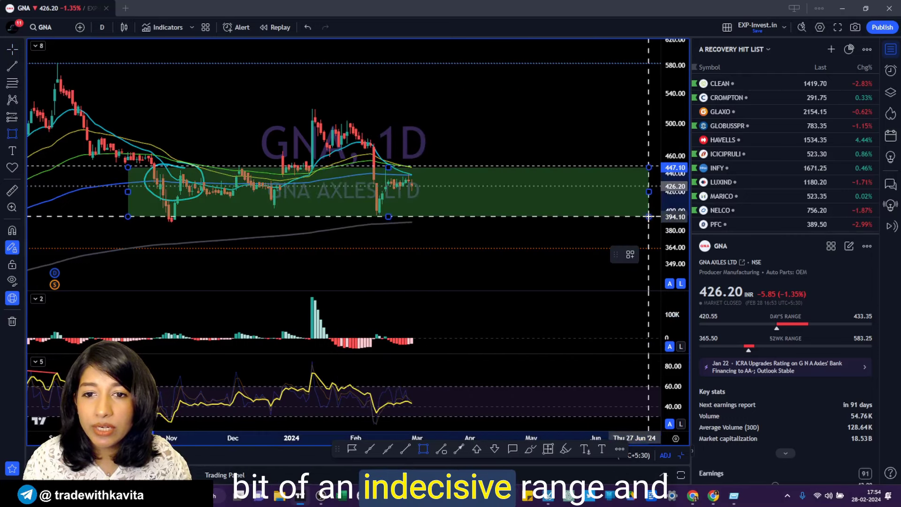
click(648, 216)
click(483, 227)
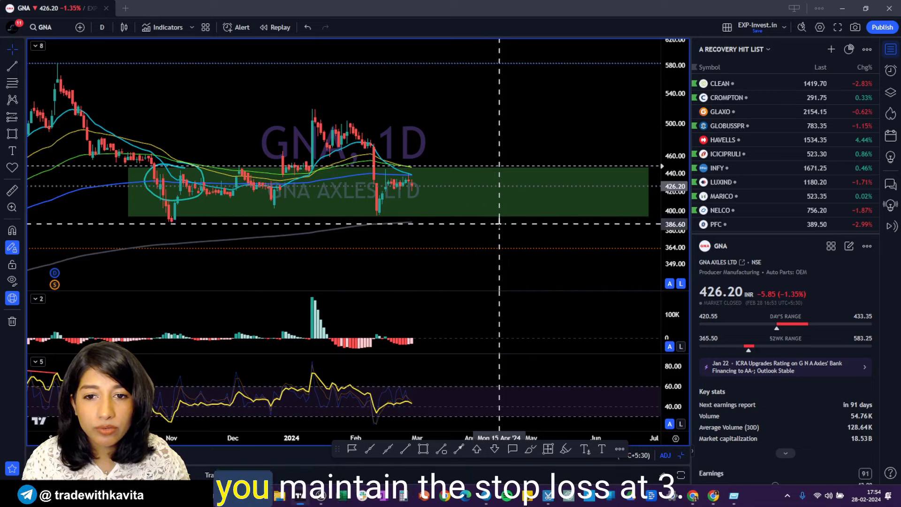
scroll(496, 222, down, 2)
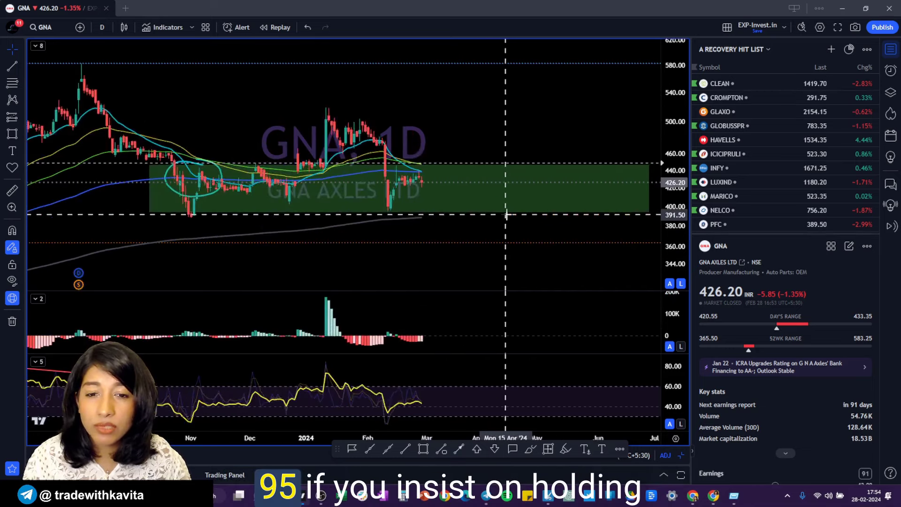
scroll(506, 215, down, 4)
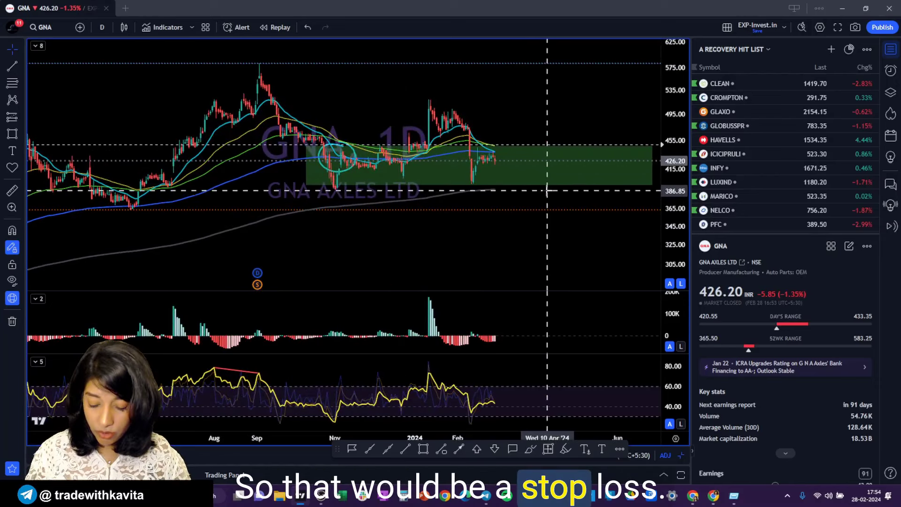
In the Google Sheets query sheet, record a spot price of 426 and a stop loss of 395 for GNA in row 26
click(712, 495)
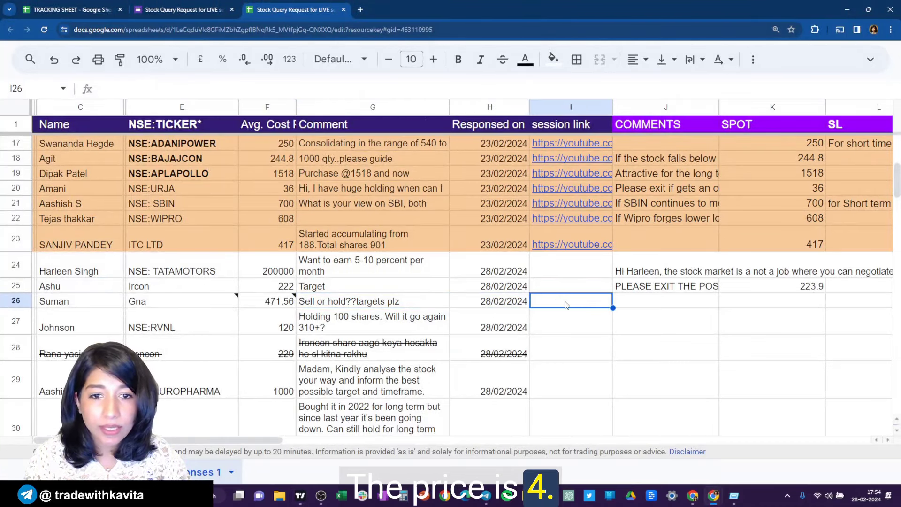
key(Right)
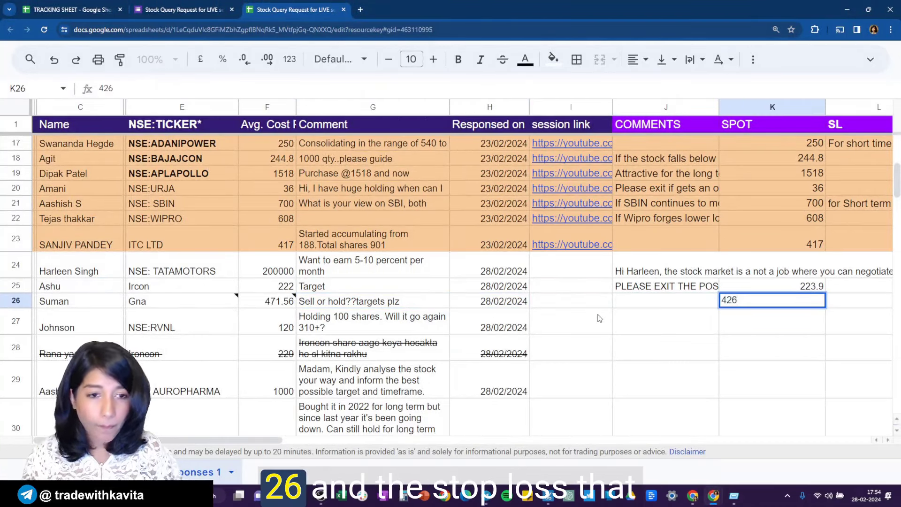
key(Tab)
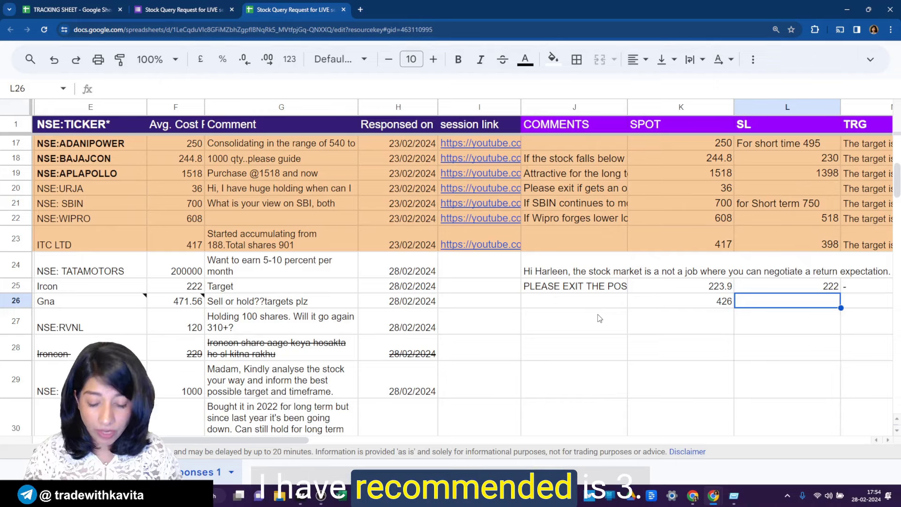
text(395)
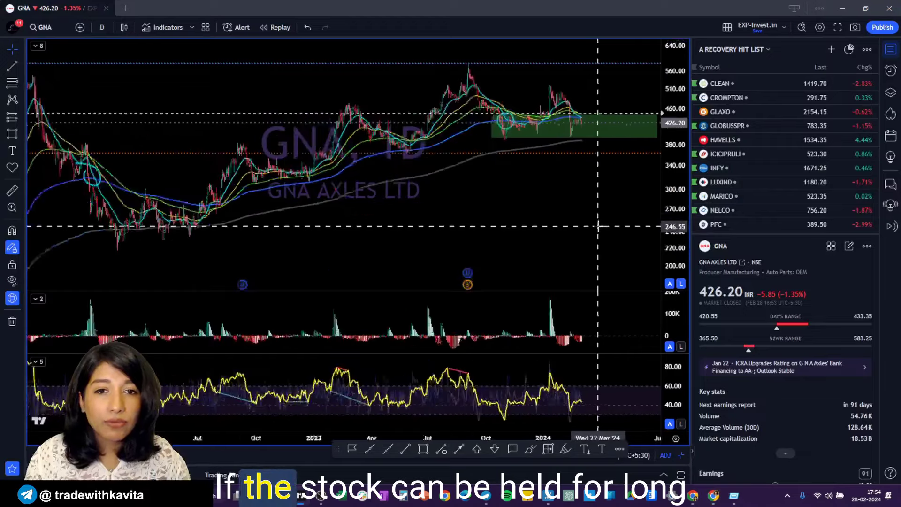
In TradingView, switch GNA to the 75-minute timeframe and measure the rally from the June 2023 low to late August 2023
scroll(600, 215, down, 5)
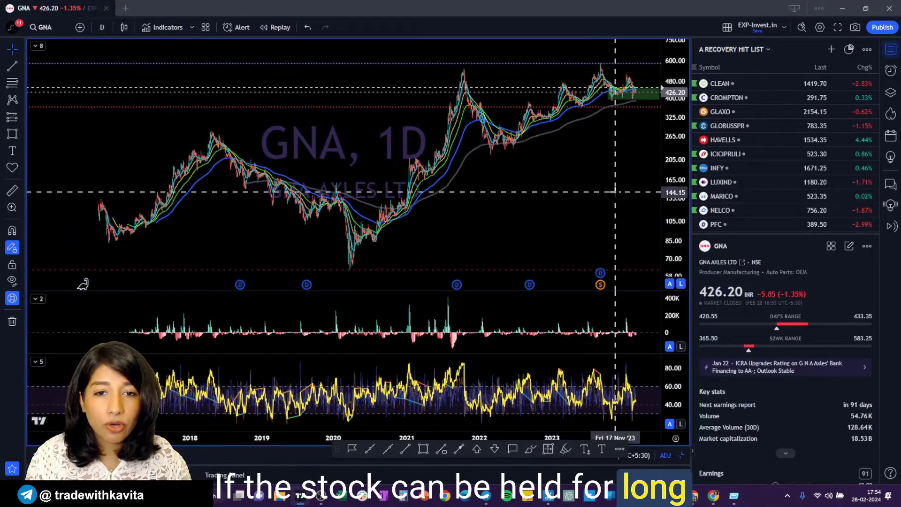
scroll(614, 191, up, 3)
text(75)
key(Return)
scroll(615, 197, down, 3)
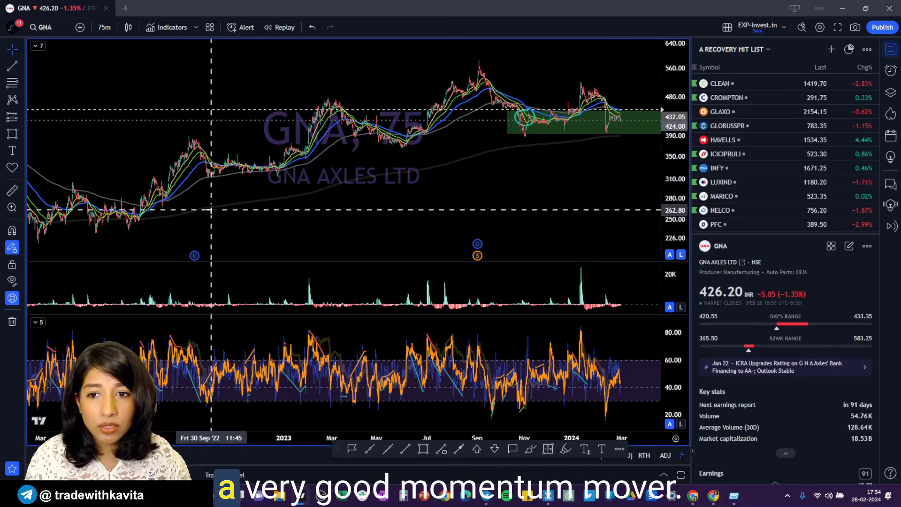
scroll(300, 174, up, 3)
shift+click(290, 166)
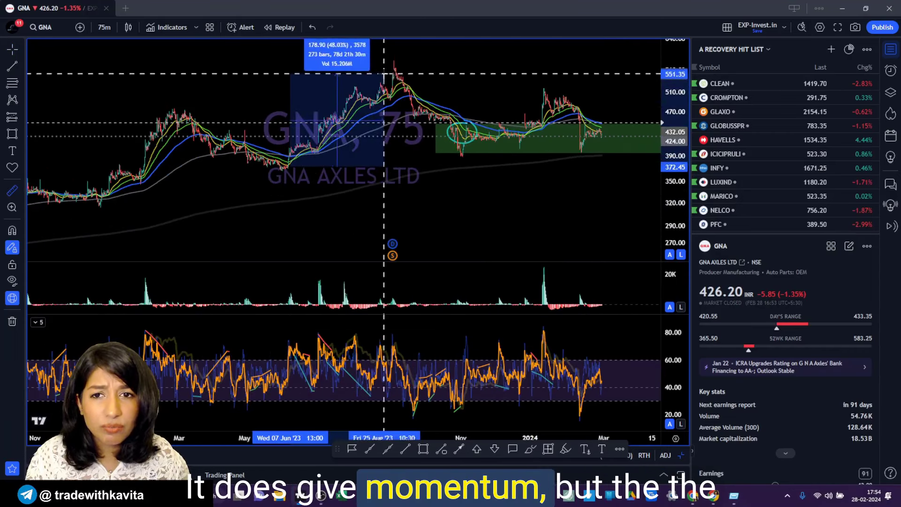
click(384, 74)
Compare GNA's trend, moving averages and volume across the 75-minute, daily and weekly timeframes
scroll(461, 243, down, 3)
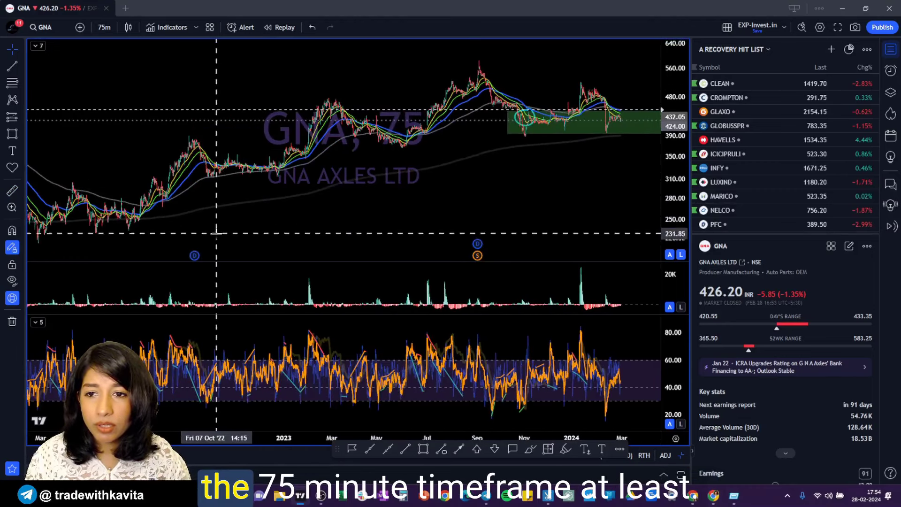
drag(253, 228, 544, 217)
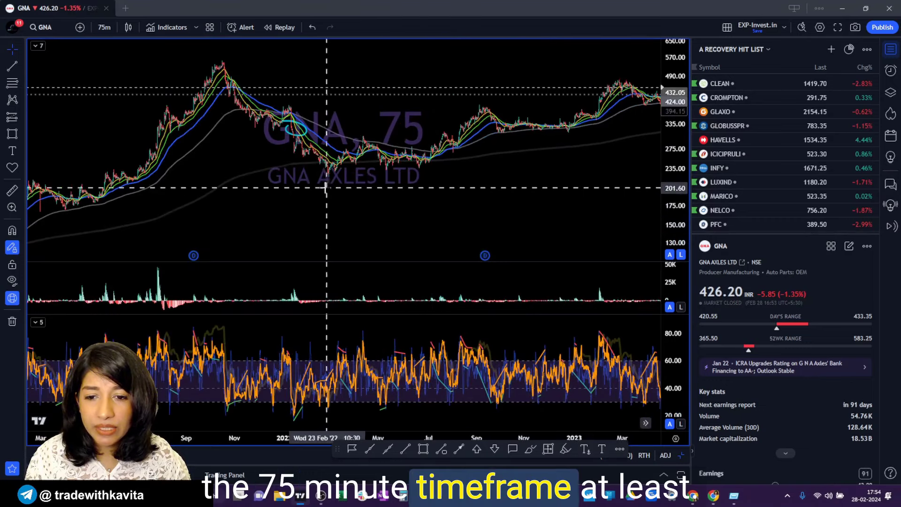
key(Tab)
scroll(519, 205, up, 3)
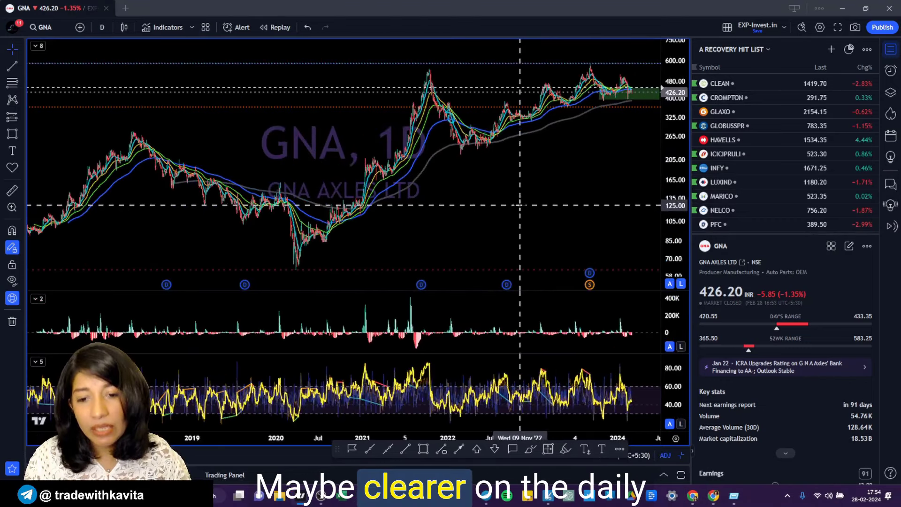
scroll(399, 229, down, 3)
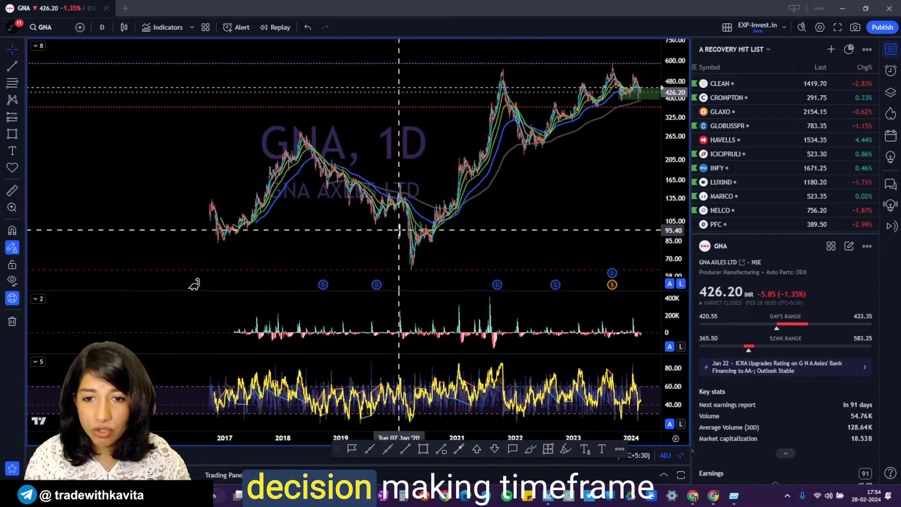
scroll(499, 235, up, 4)
key(Tab)
scroll(504, 236, down, 7)
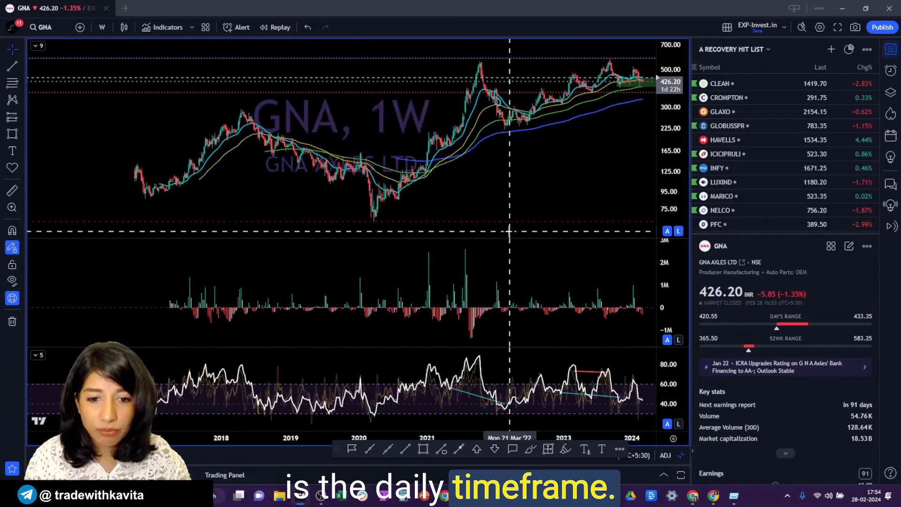
scroll(519, 183, up, 5)
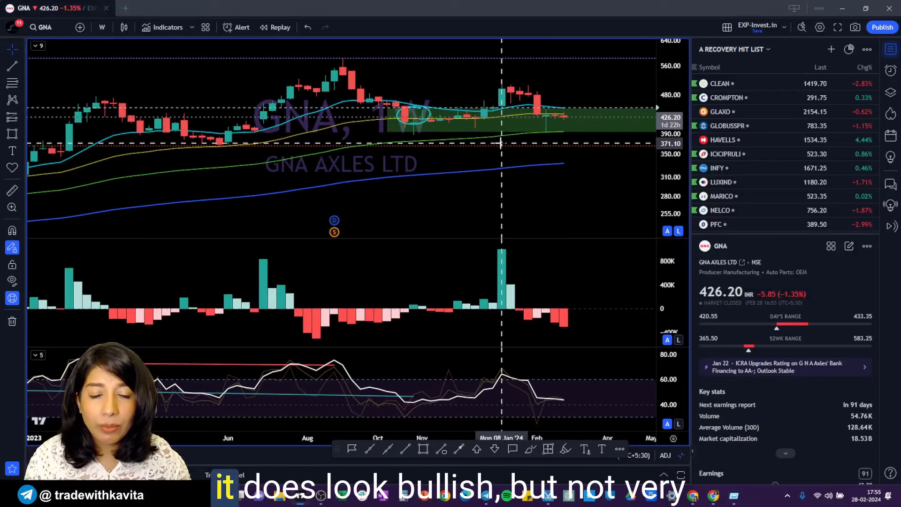
scroll(540, 141, down, 4)
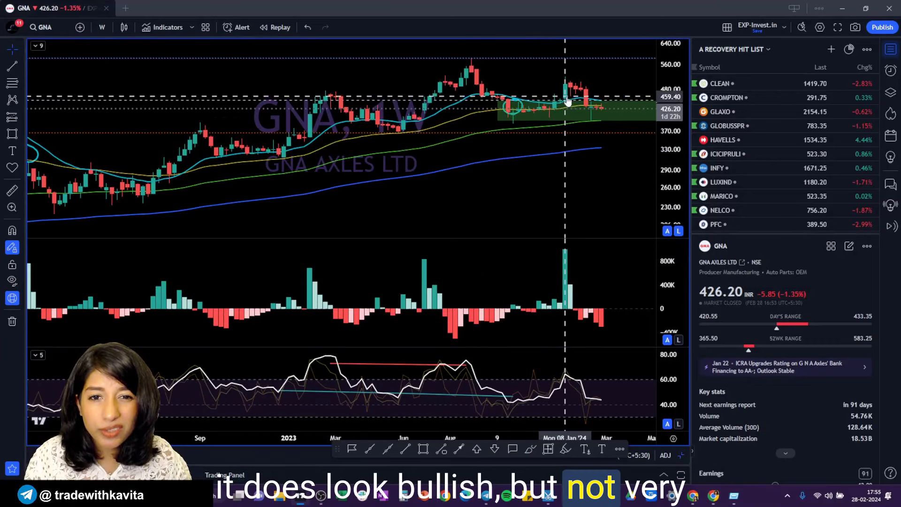
scroll(570, 230, up, 4)
scroll(591, 177, down, 6)
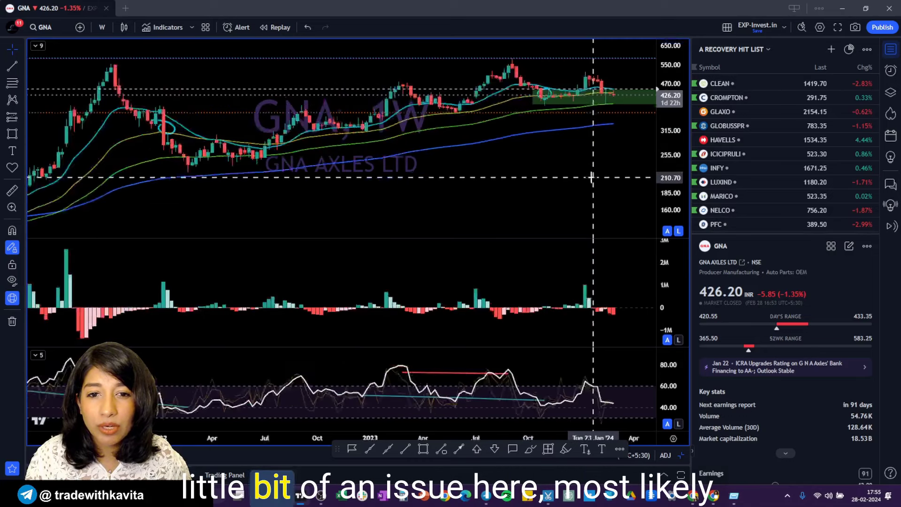
key(Tab)
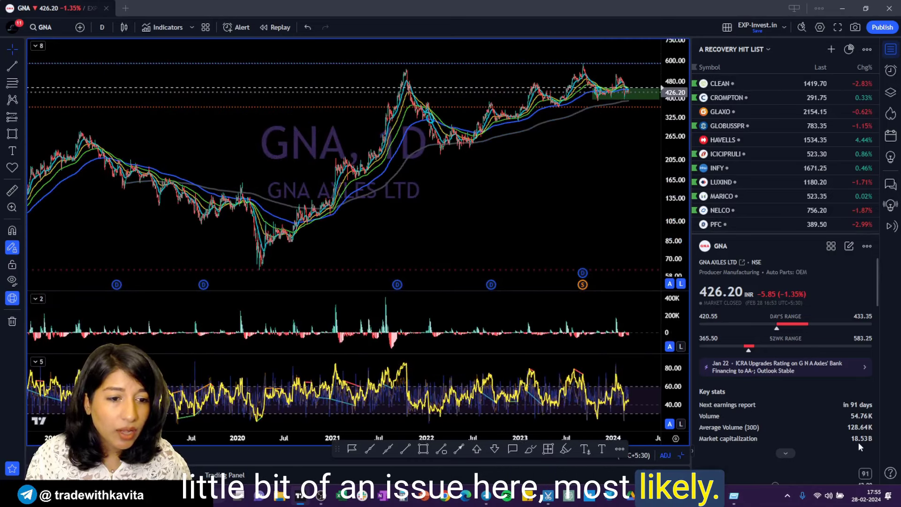
On GNA's 75-minute chart, draw a red arrow at about 394.75 along the base of the green range box
scroll(519, 226, up, 5)
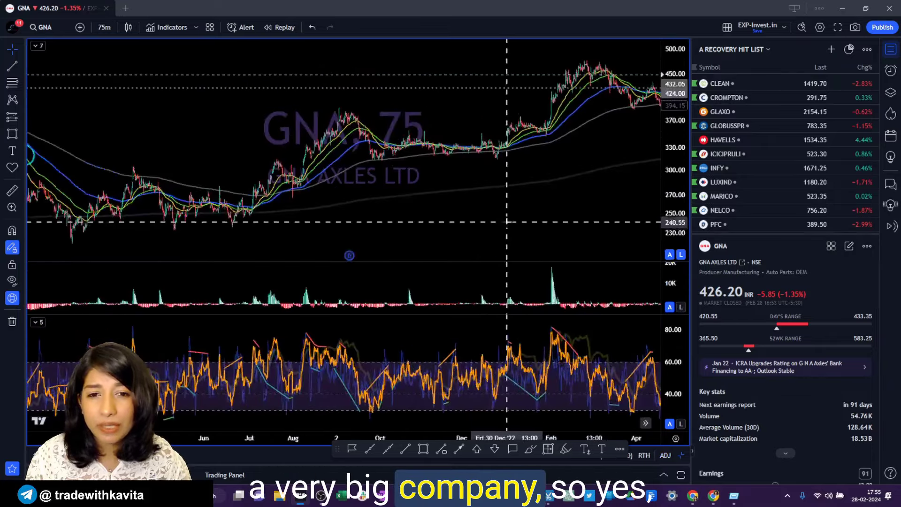
drag(561, 239, 386, 227)
scroll(598, 206, down, 1)
drag(597, 206, 191, 174)
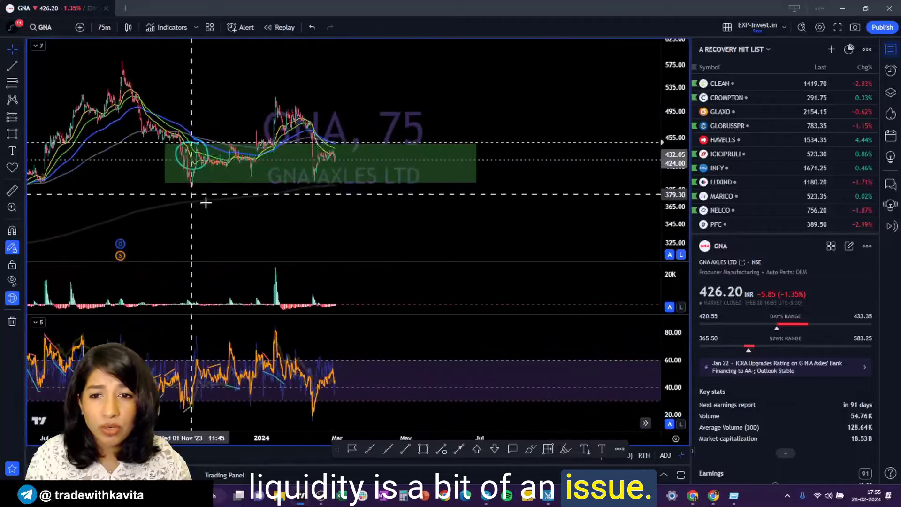
scroll(240, 211, down, 1)
drag(310, 221, 441, 221)
scroll(446, 223, up, 5)
scroll(447, 223, up, 2)
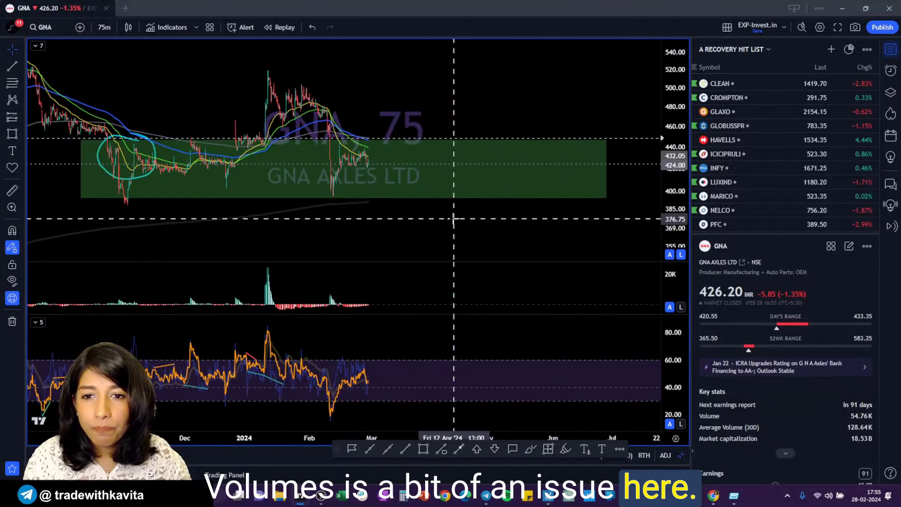
click(440, 450)
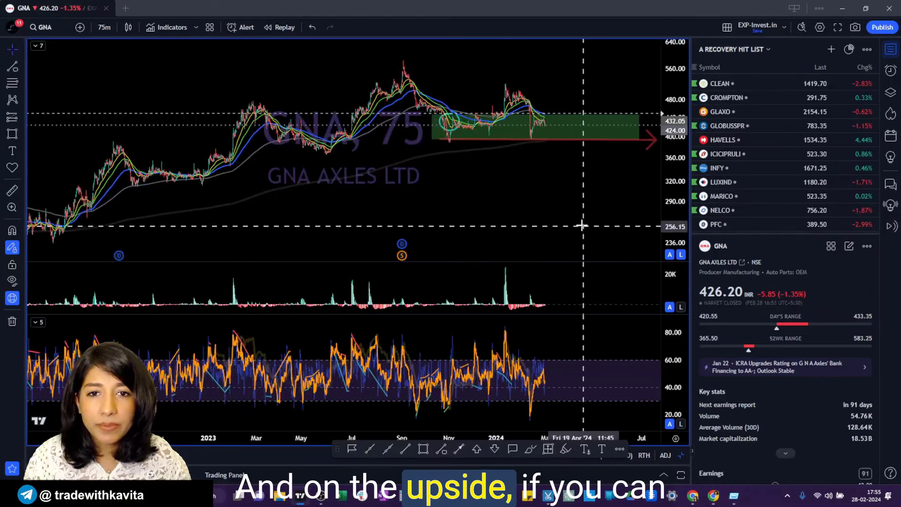
Switch GNA to the daily timeframe and draw an arrow extending forward from the 2023 high at about 582
key(Tab)
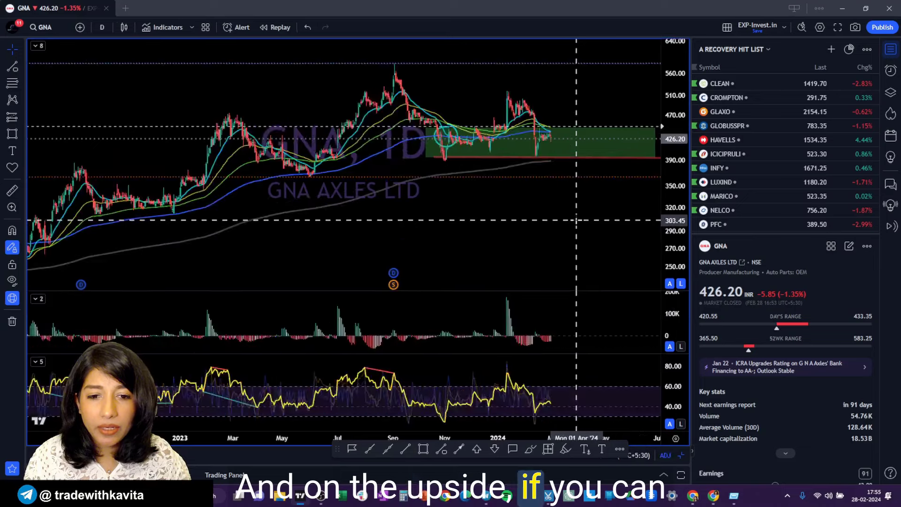
scroll(573, 219, down, 5)
scroll(568, 216, down, 3)
drag(613, 206, 392, 91)
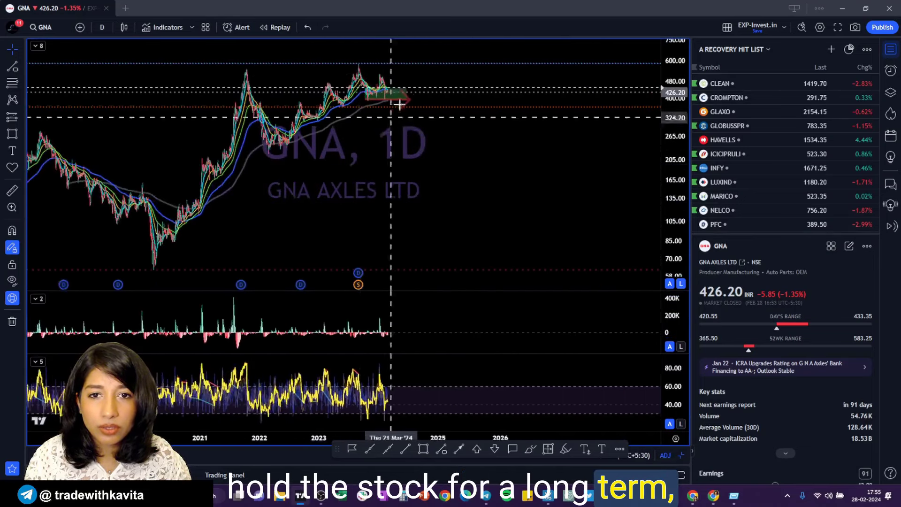
scroll(469, 66, down, 1)
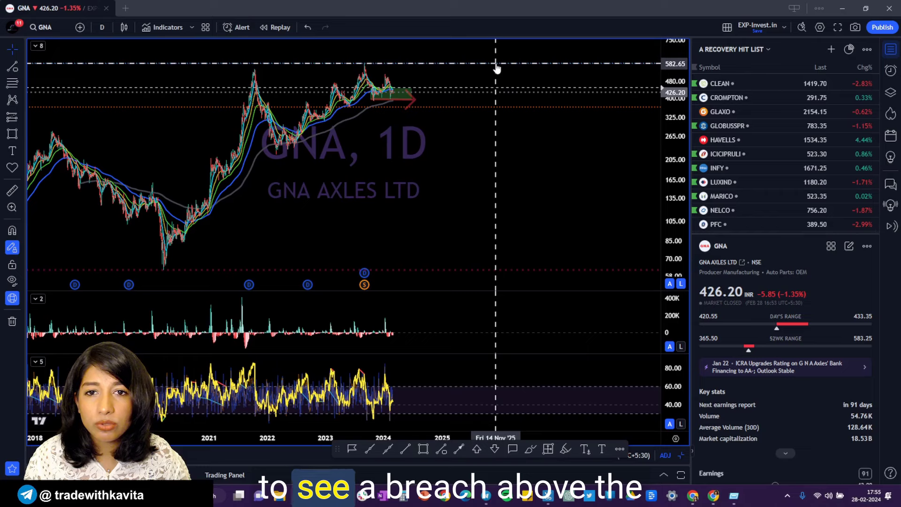
click(459, 449)
click(350, 63)
In the Google Sheets query sheet, enter GNA's comment in J26 as "not suitable for ST holdinh, please hold for LT"
key(super+Tab)
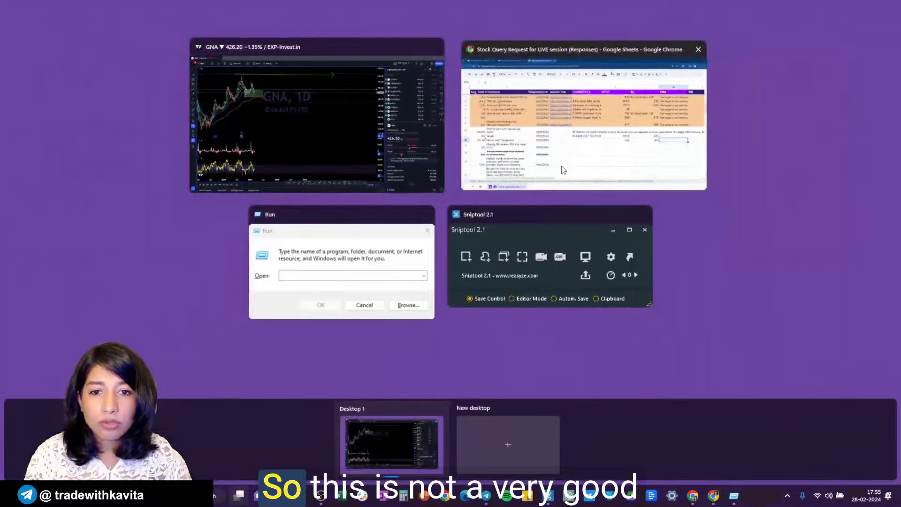
click(563, 170)
click(437, 241)
click(441, 286)
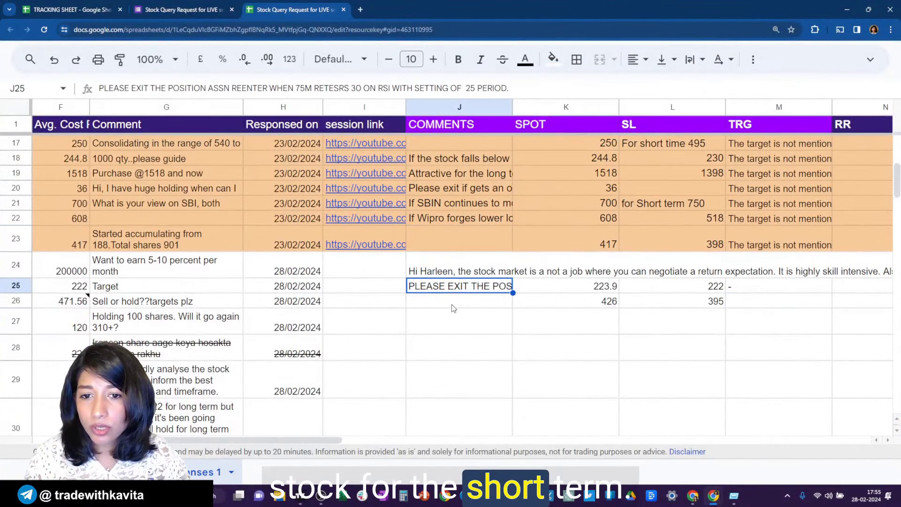
click(284, 297)
click(464, 305)
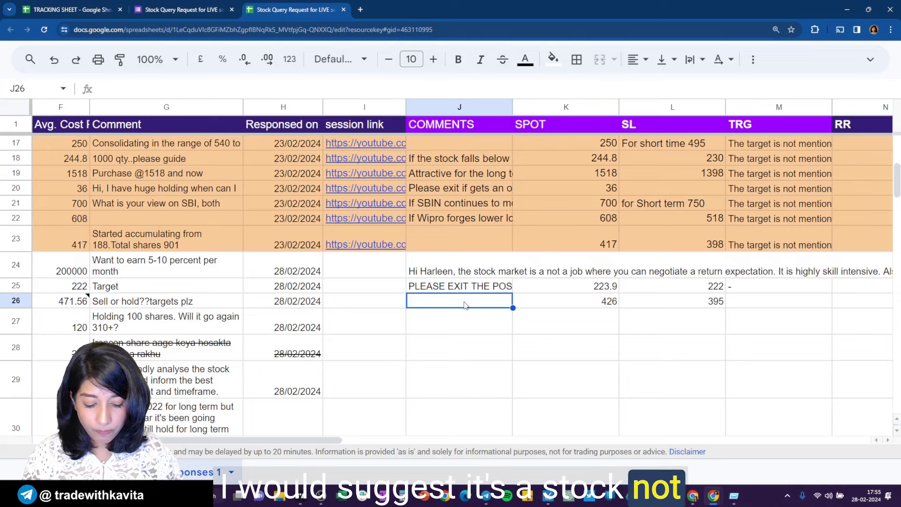
text(not suitable for)
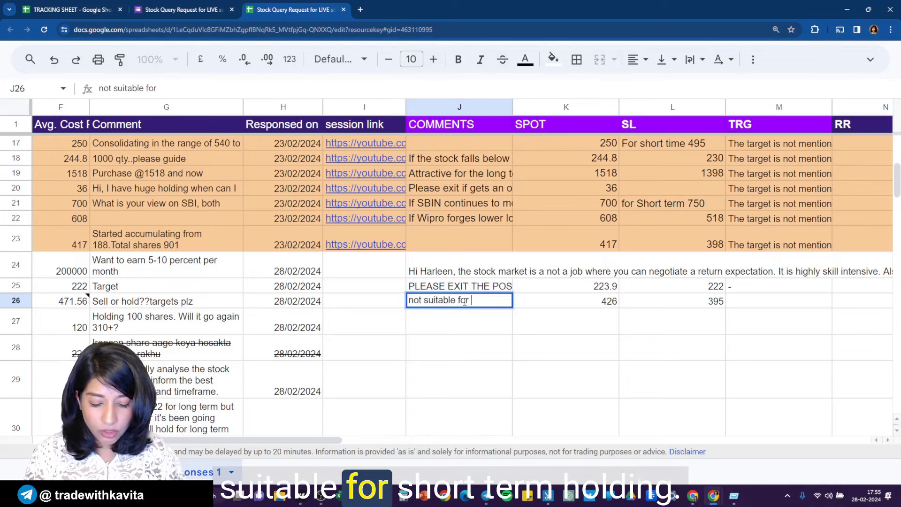
text( ST holdinh, please hold for LT.)
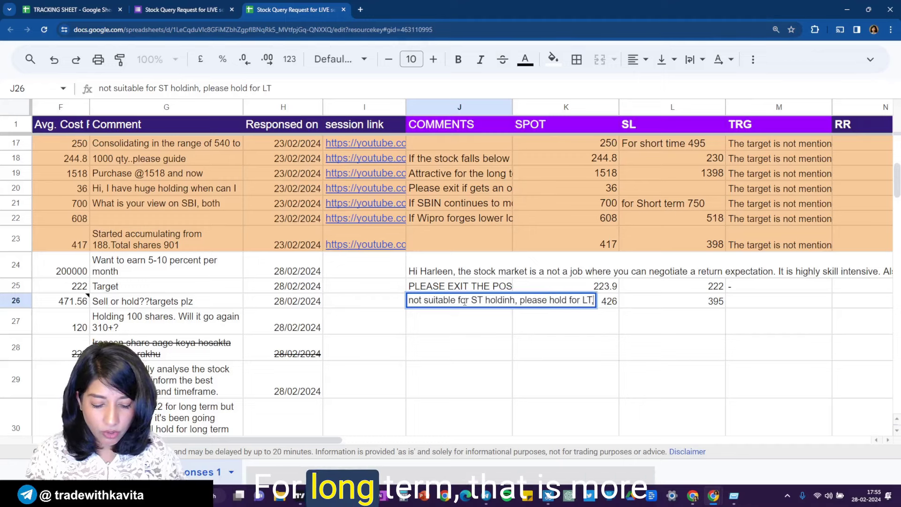
Enter 582 as GNA's target in the TRG column and return to the row's session link cell
key(Tab)
key(Tab)
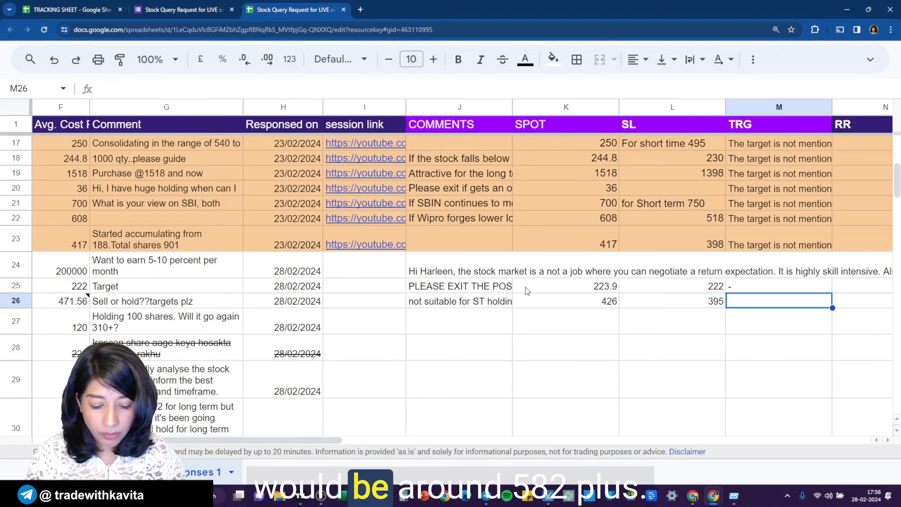
text(582)
key(Tab)
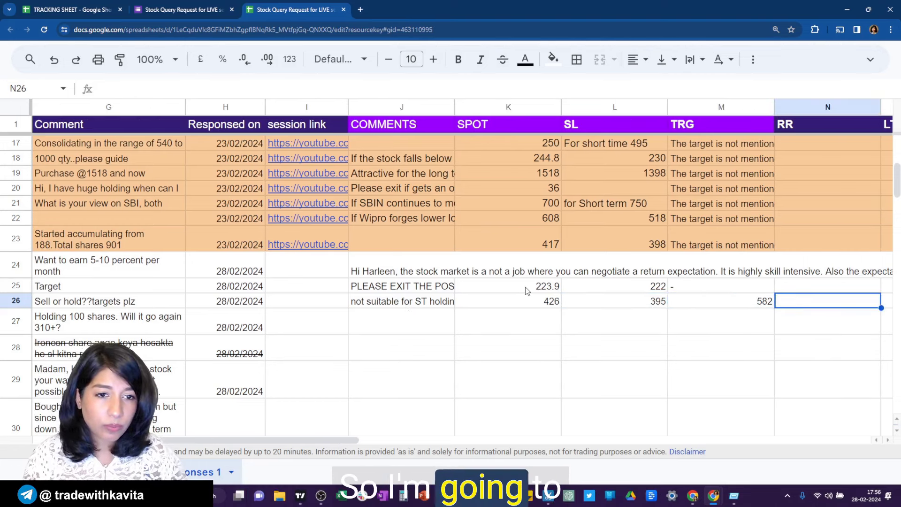
key(Left)
key(Left)
key(Home)
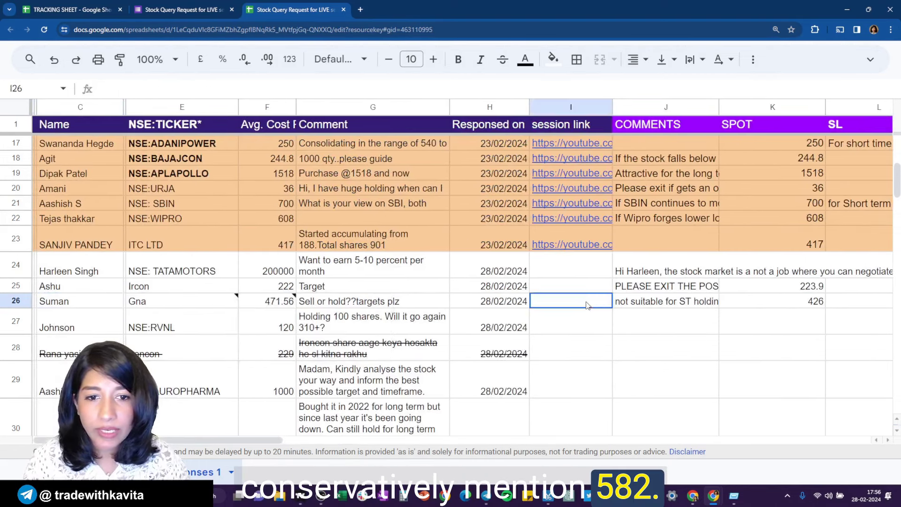
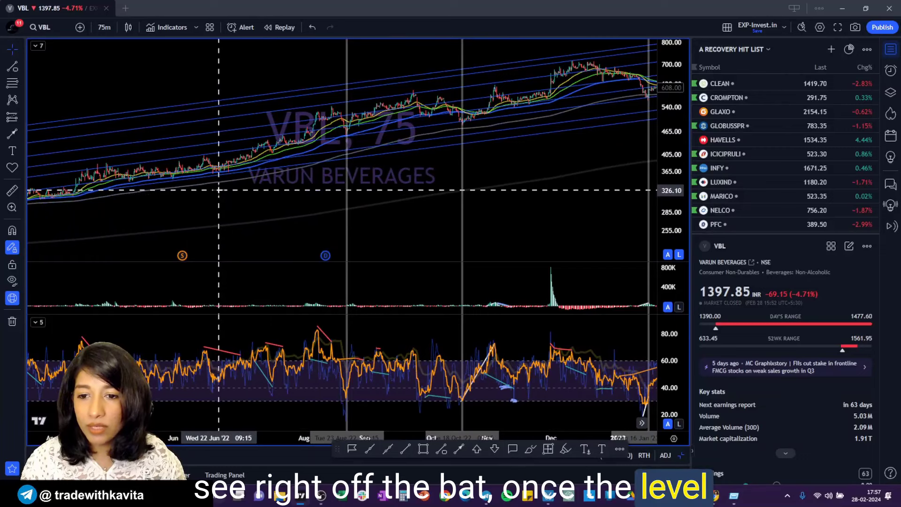
Mark VBL's 25 October 2021 and 20 December 2021 RSI lows with vertical lines on the 75-minute chart
scroll(174, 199, down, 3)
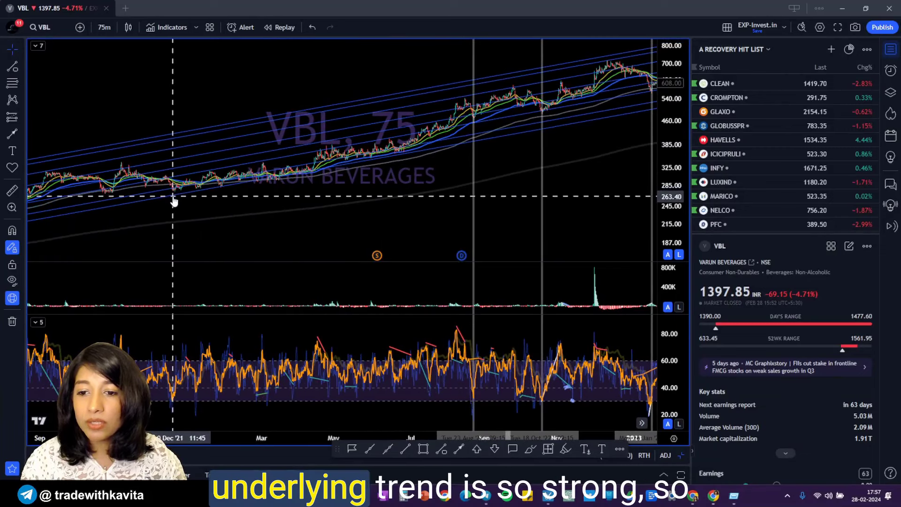
key(alt+v)
key(alt+v)
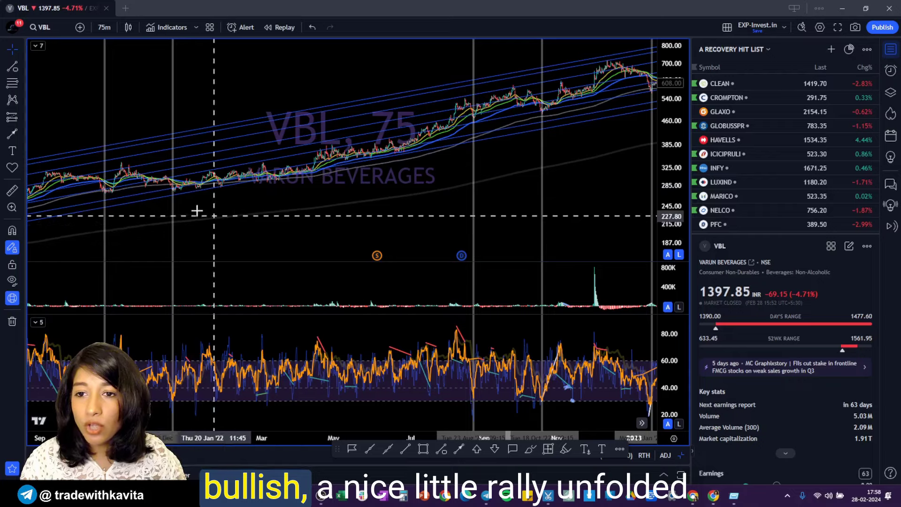
Measure VBL's rally from the 25 October 2021 low to the 8 November 2021 peak
scroll(215, 217, down, 3)
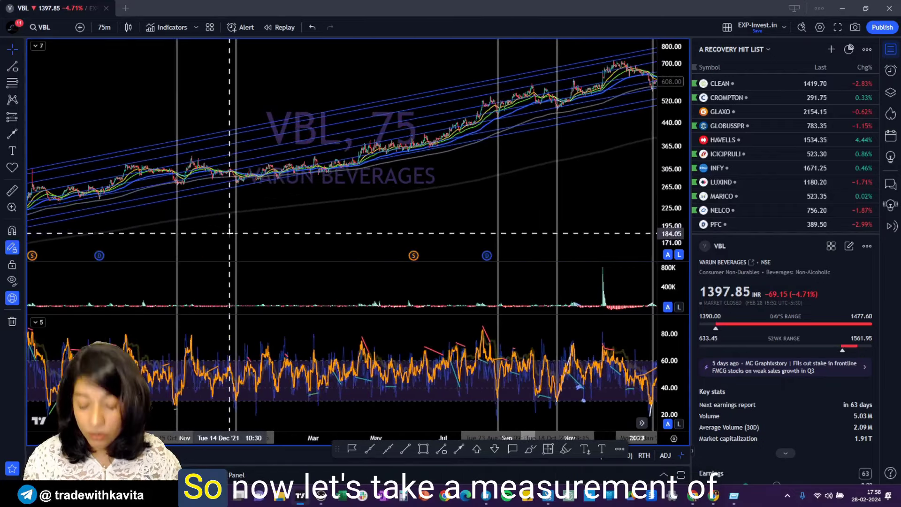
scroll(372, 193, up, 3)
scroll(372, 193, up, 3)
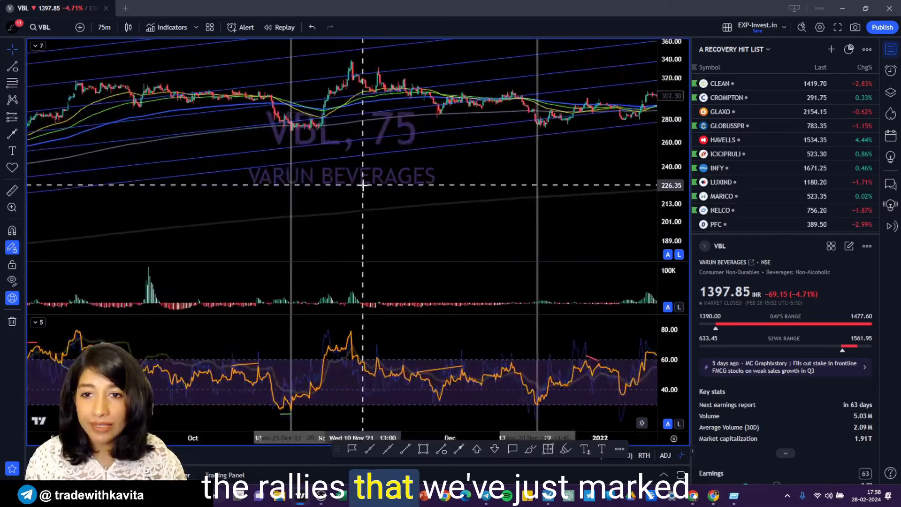
shift+click(268, 131)
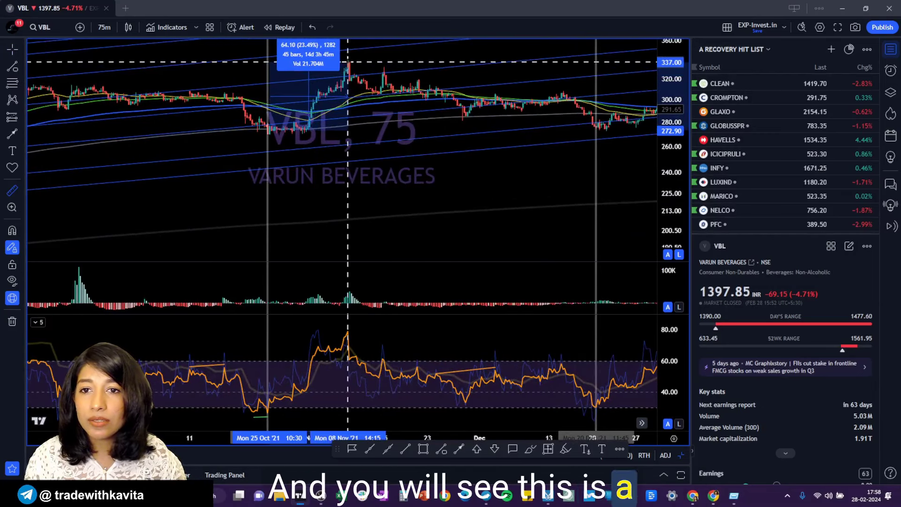
click(348, 62)
Measure VBL's rally from the 20 December 2021 low to the mid-January 2022 peak
drag(587, 174, 197, 141)
shift+click(202, 141)
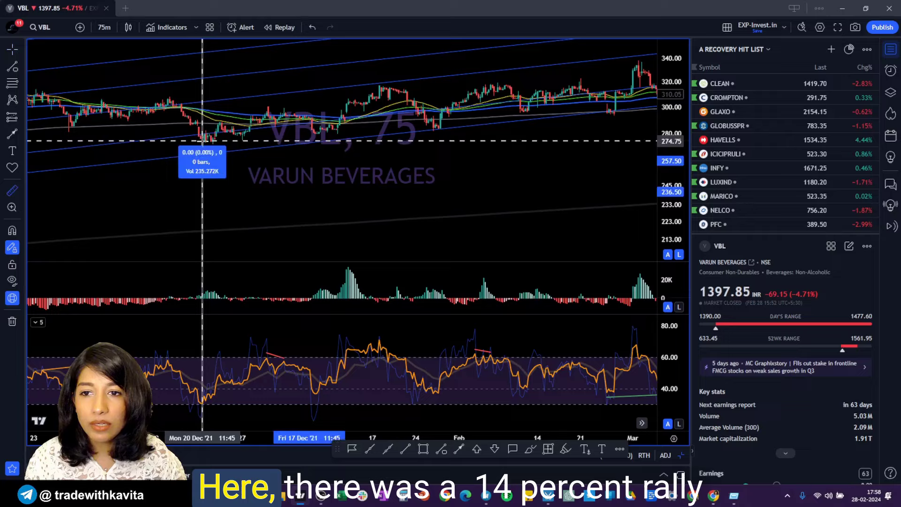
click(372, 88)
drag(592, 176, 230, 167)
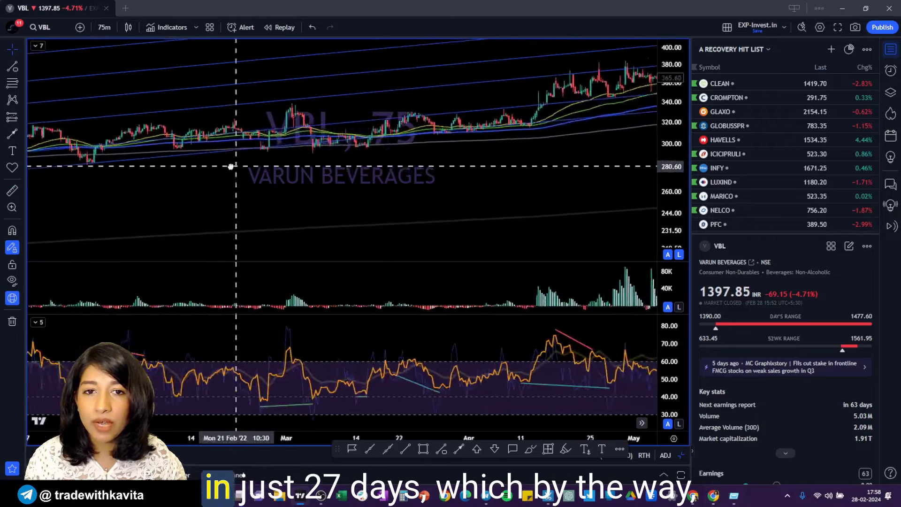
scroll(424, 177, down, 8)
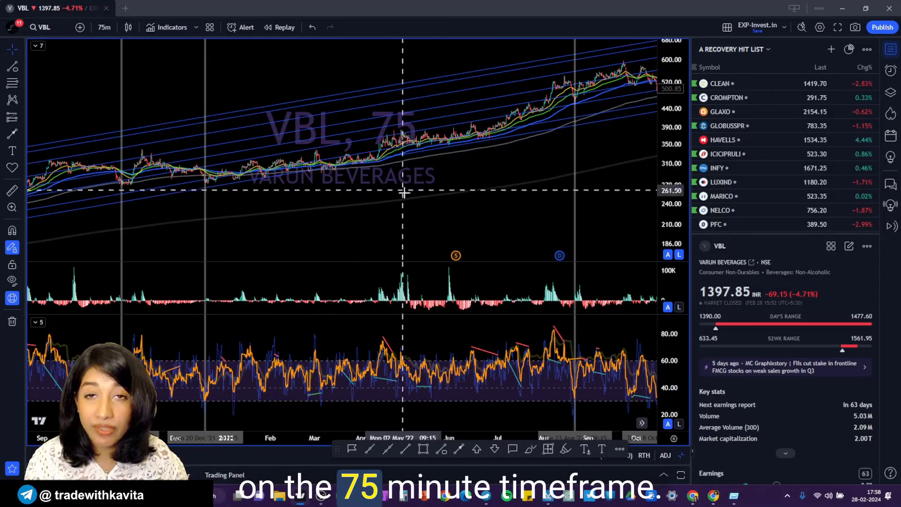
scroll(423, 197, down, 2)
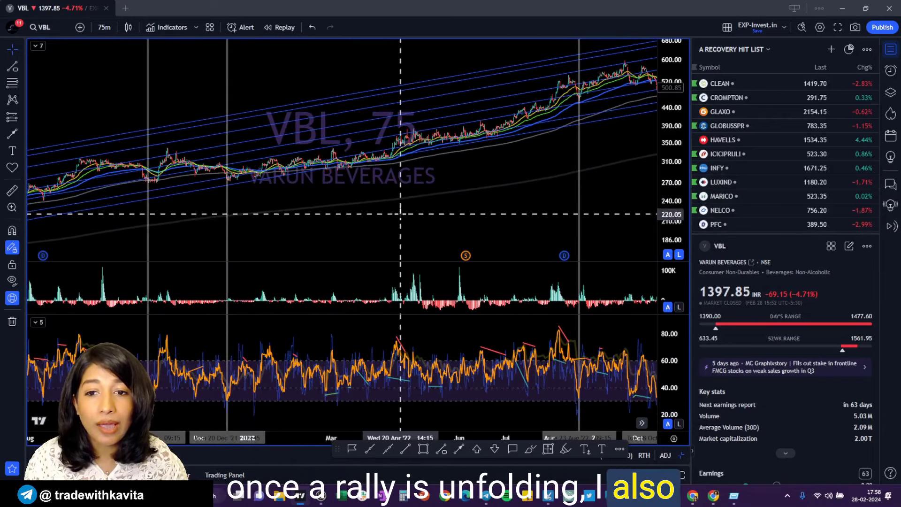
View VBL on the 15-minute timeframe and return it to the 75-minute timeframe
key(Tab)
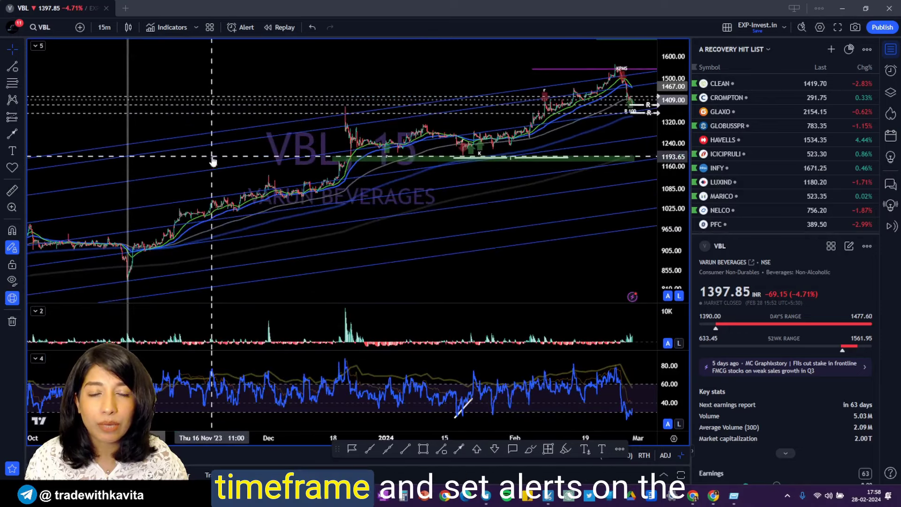
text(75)
key(Return)
scroll(352, 213, up, 5)
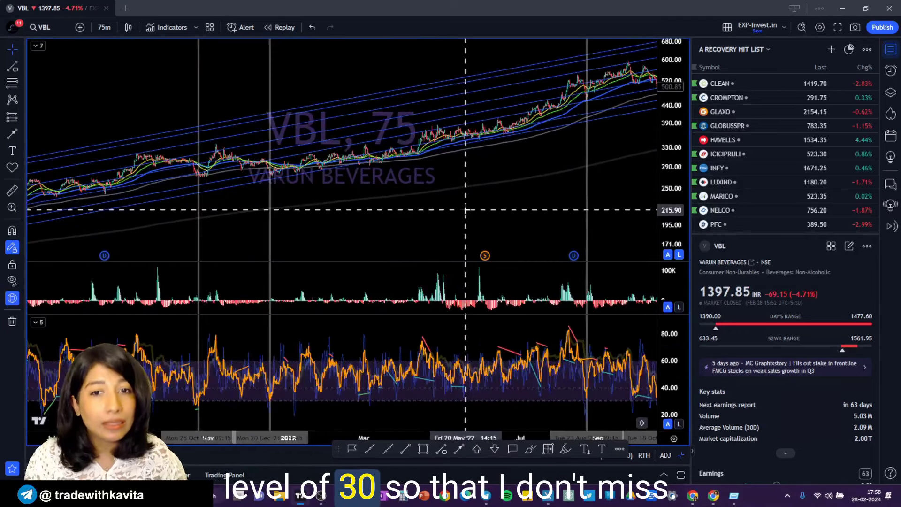
Measure VBL's overall advance from late December 2021 to the September 2022 high
shift+click(43, 199)
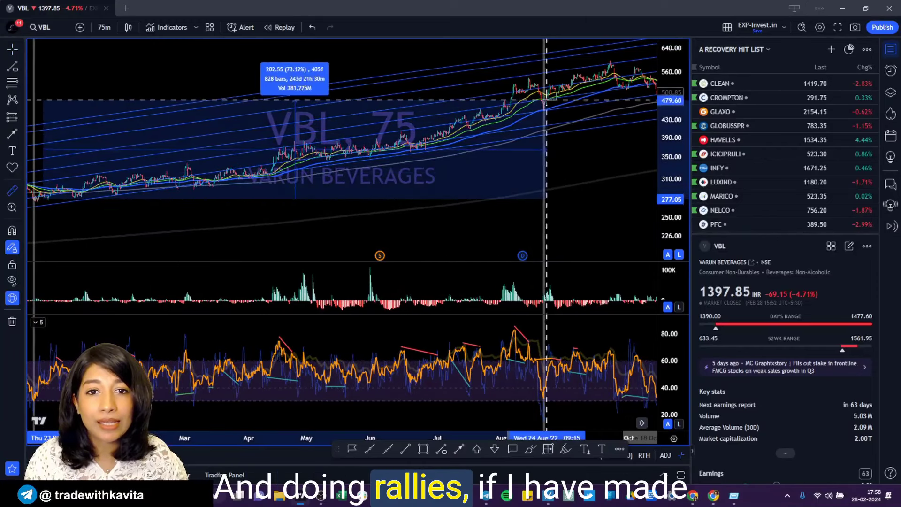
click(603, 129)
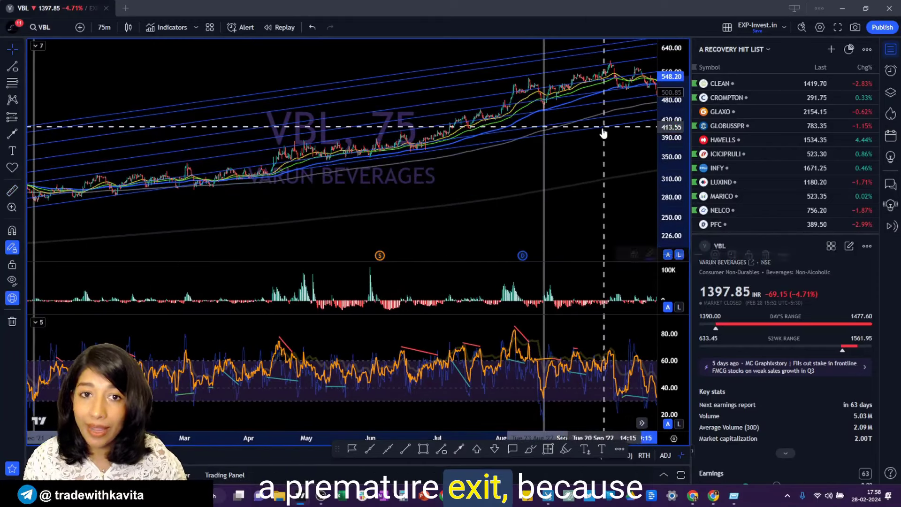
drag(603, 131, 322, 175)
Measure VBL's rally from the 23 August 2022 low to the 22 September 2022 peak
scroll(237, 180, up, 5)
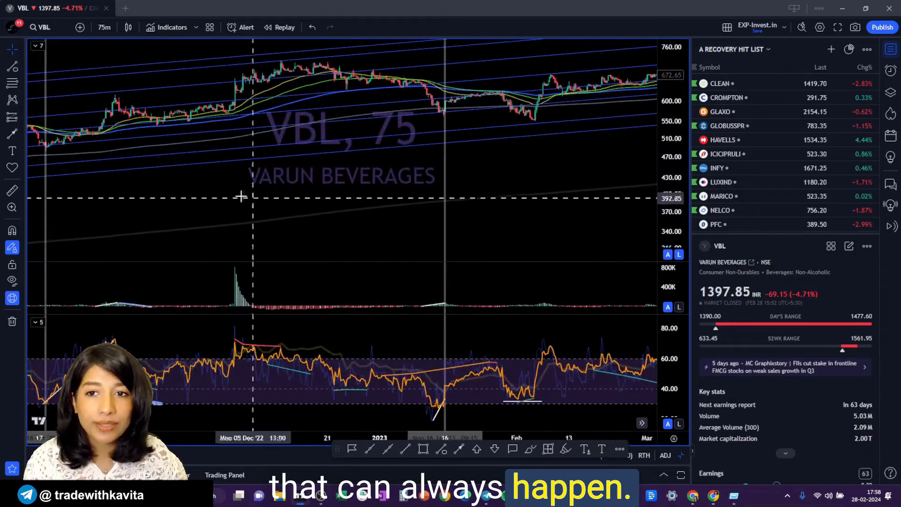
drag(241, 197, 495, 204)
scroll(494, 205, up, 3)
scroll(152, 150, down, 3)
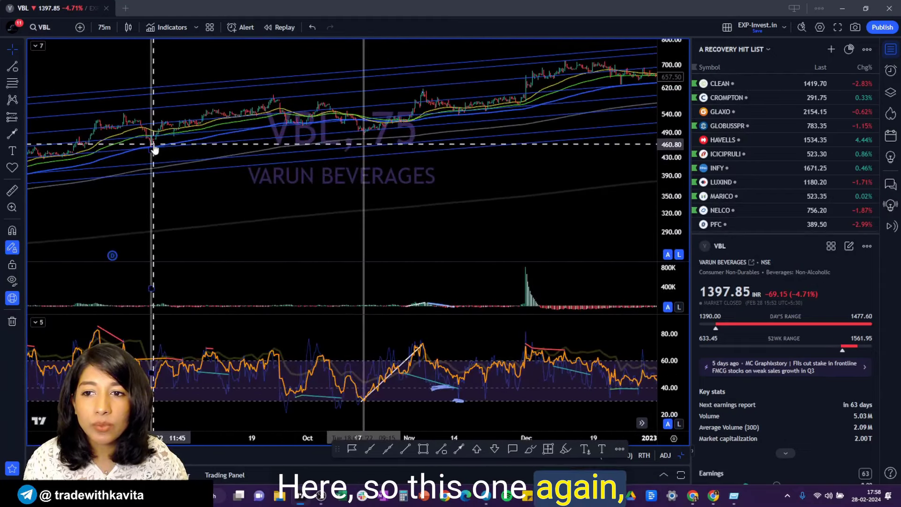
shift+click(151, 144)
click(273, 95)
scroll(445, 157, down, 1)
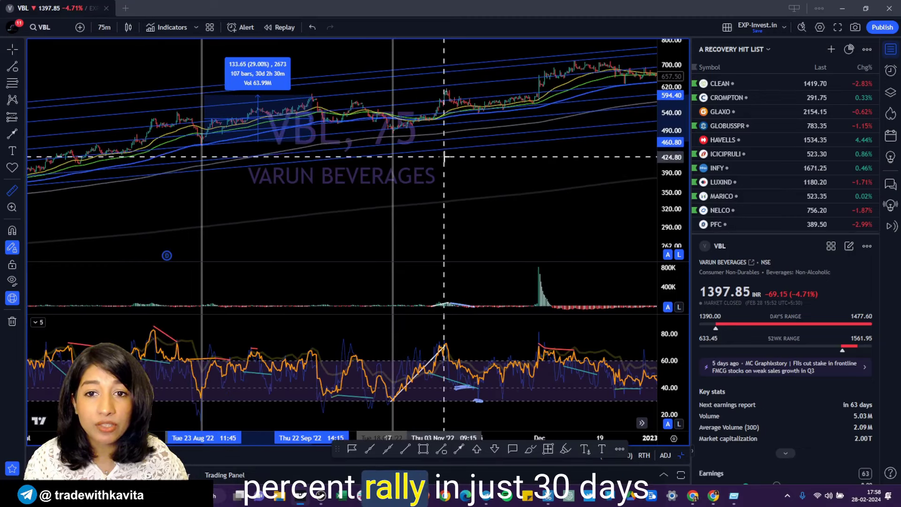
shift+click(509, 192)
Measure VBL's rallies from the 18 October 2022 low to the December 2022 peak and from 16 to 27 January 2023
drag(470, 193, 269, 179)
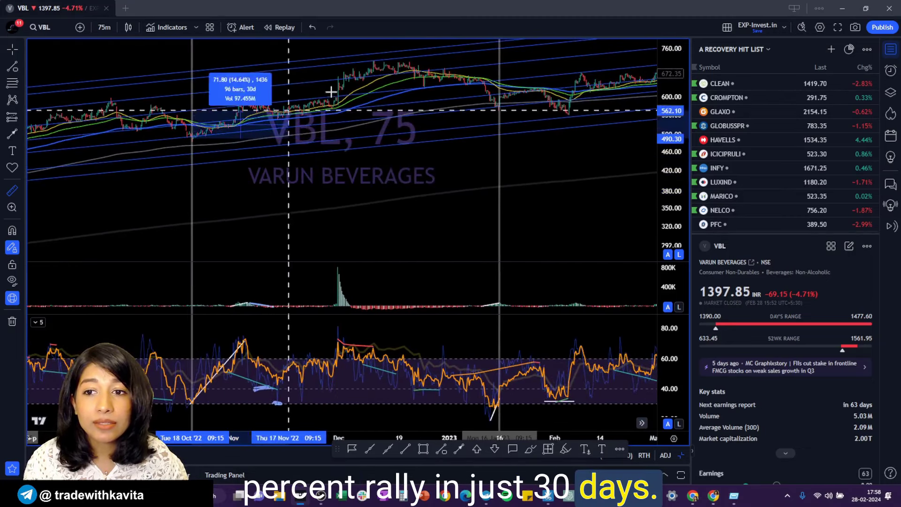
click(575, 155)
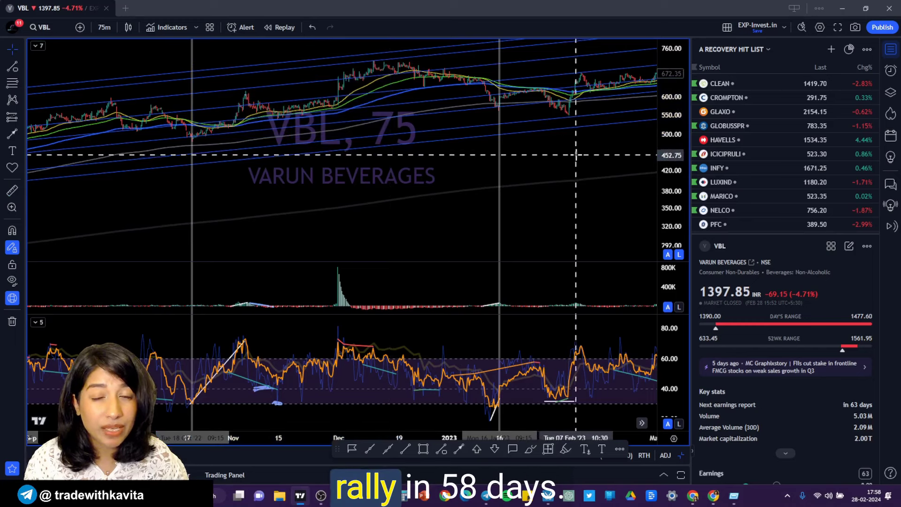
drag(576, 155, 159, 148)
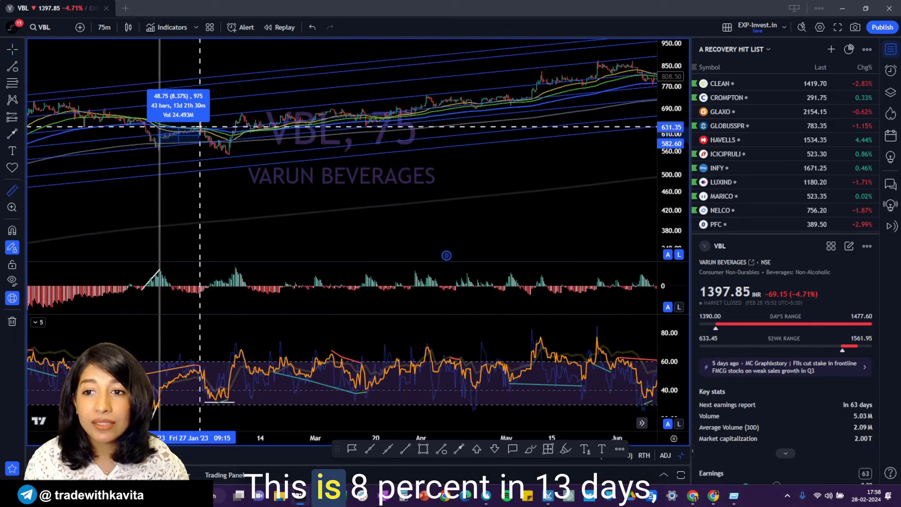
click(200, 133)
scroll(385, 231, down, 3)
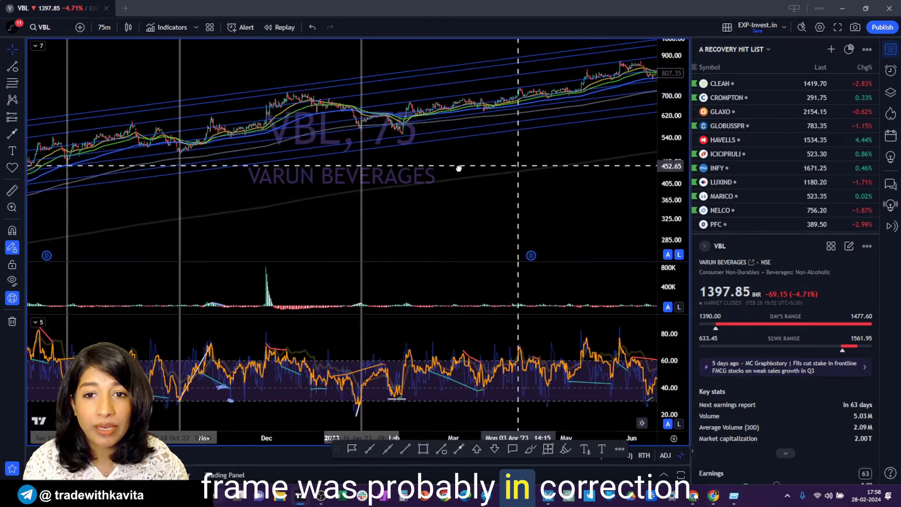
Mark VBL's RSI low on 23 June 2023 with a vertical line
drag(522, 167, 153, 144)
scroll(370, 176, down, 3)
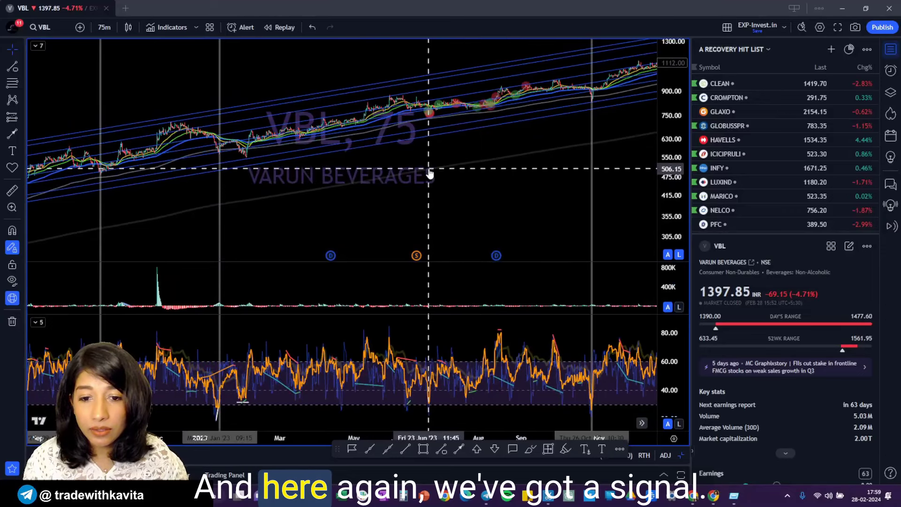
scroll(343, 169, up, 5)
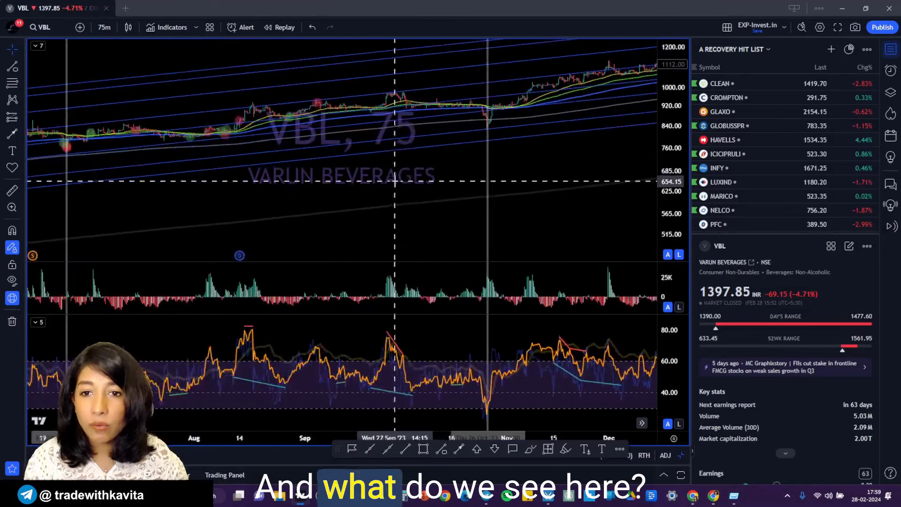
Stretch the price scale and measure VBL's rally from the 26 June 2023 low to the 5 September 2023 peak
scroll(610, 153, up, 2)
scroll(580, 161, down, 4)
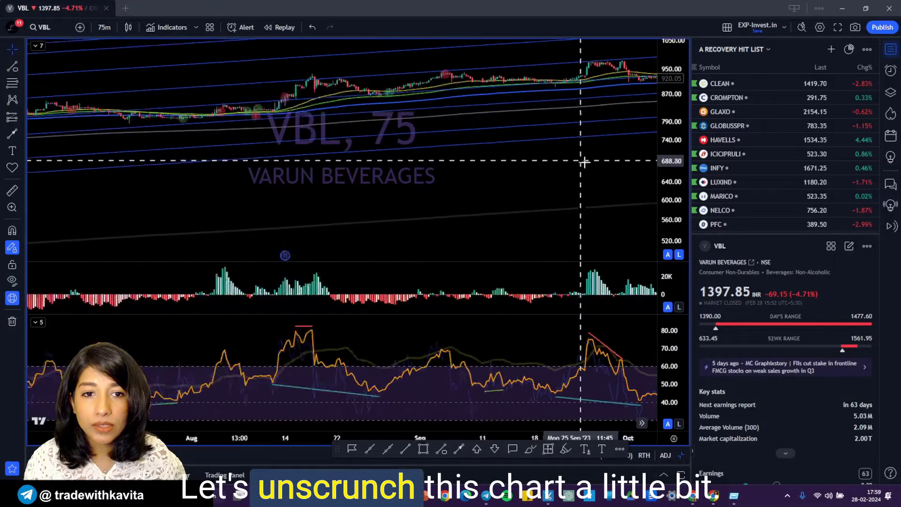
drag(670, 197, 670, 89)
drag(503, 186, 574, 331)
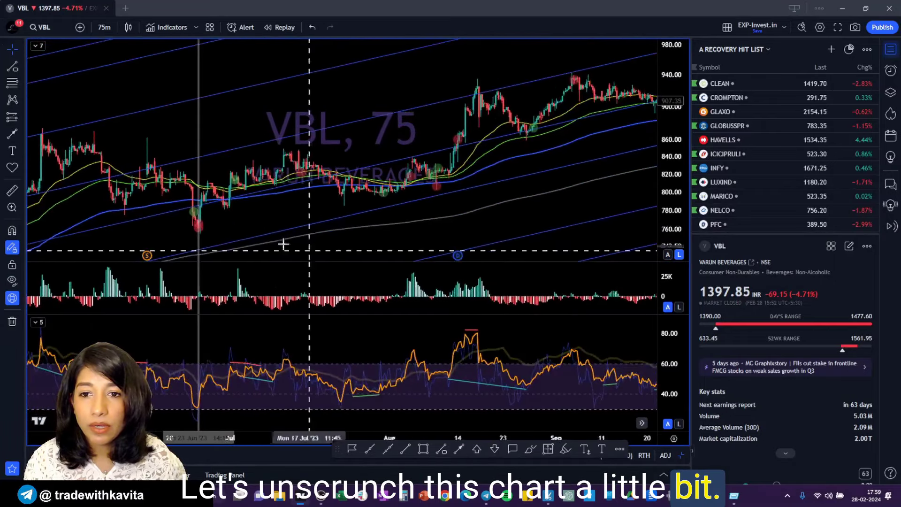
shift+click(201, 229)
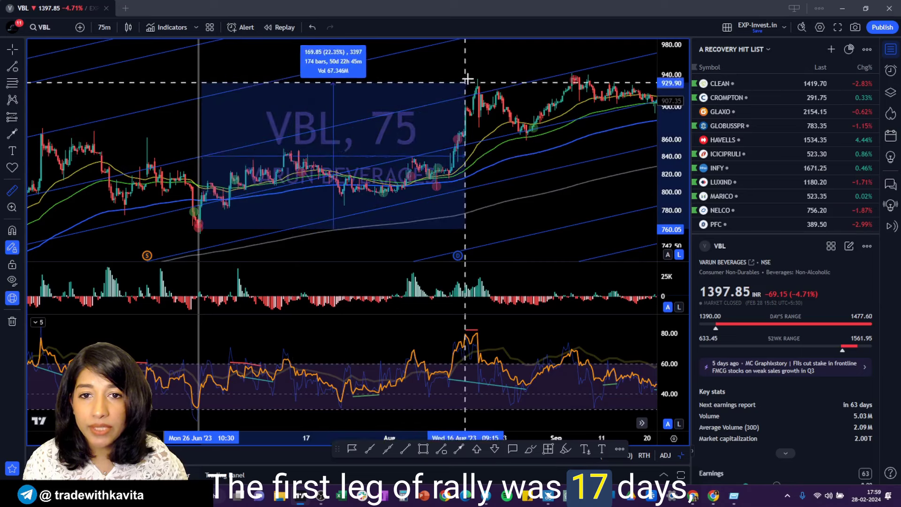
click(573, 78)
Measure VBL's total rally from the late June 2023 low to the highest peak before October 2023
scroll(655, 112, down, 6)
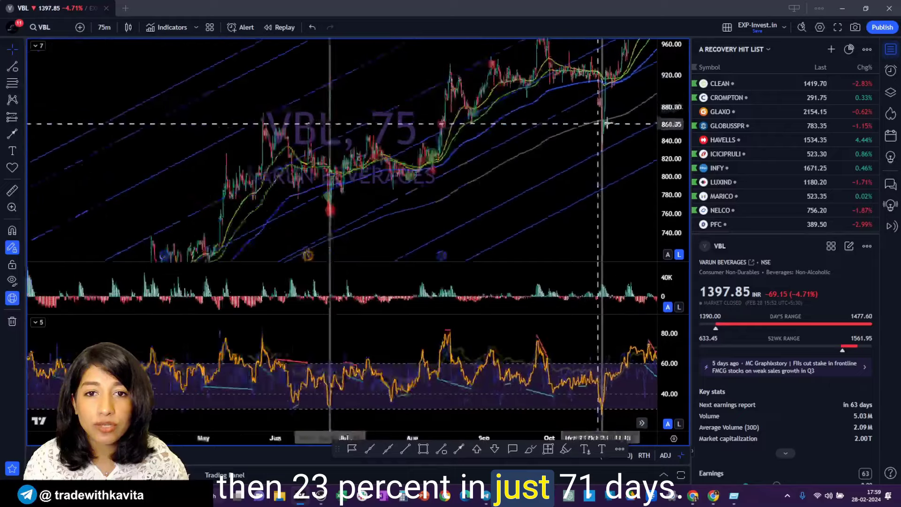
shift+click(443, 187)
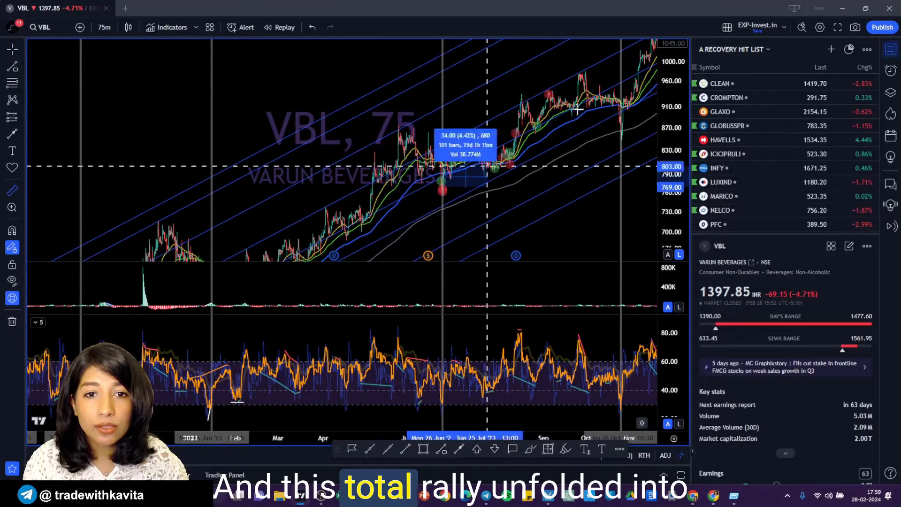
click(588, 70)
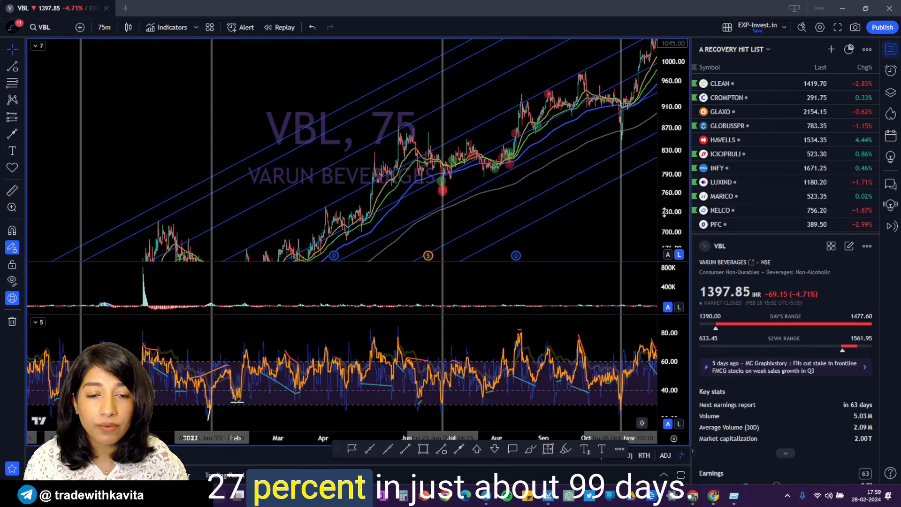
Measure VBL's rally from the late October 2023 low to the December 2023 peak
drag(636, 196, 422, 195)
scroll(624, 100, down, 6)
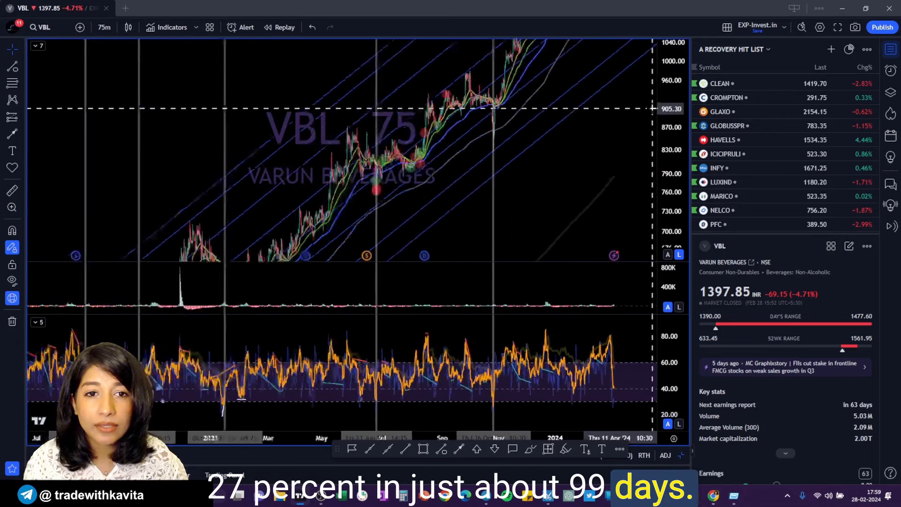
drag(567, 184, 490, 256)
shift+click(443, 213)
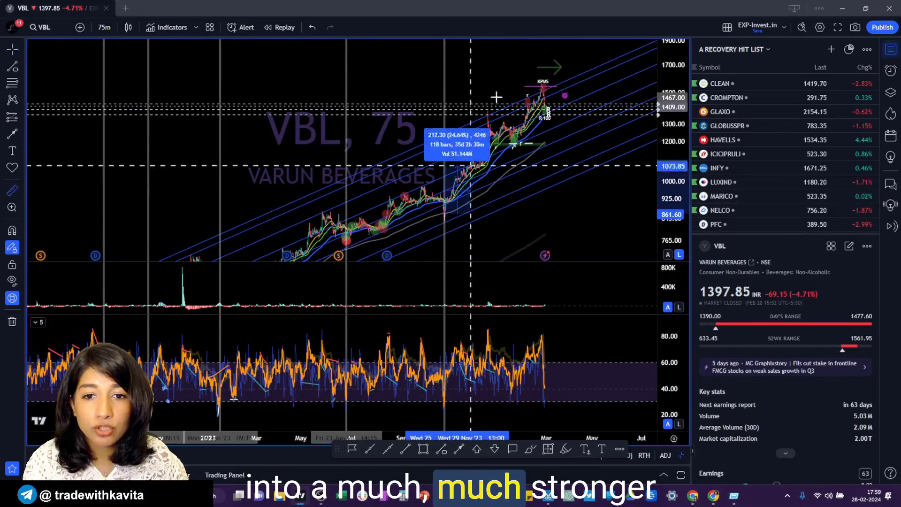
click(490, 116)
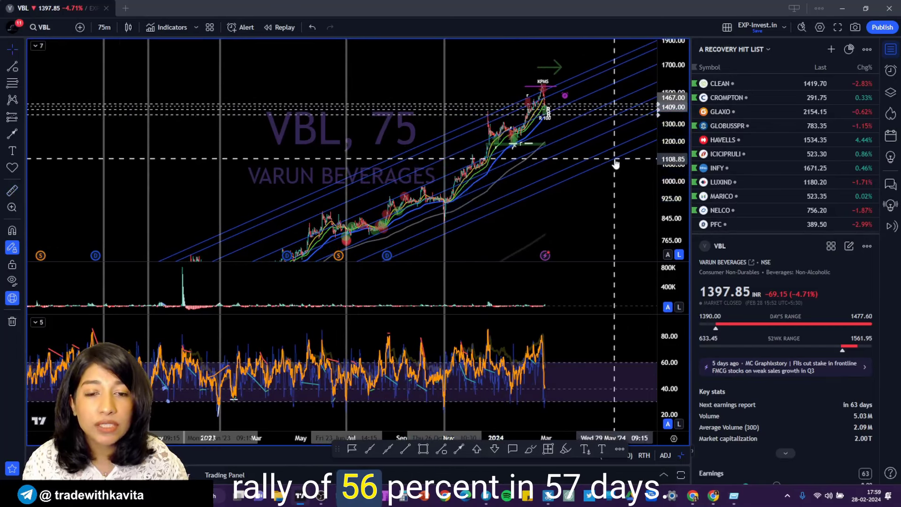
mouse_move(667, 244)
mouse_down()
mouse_move(665, 195)
mouse_move(666, 241)
mouse_up()
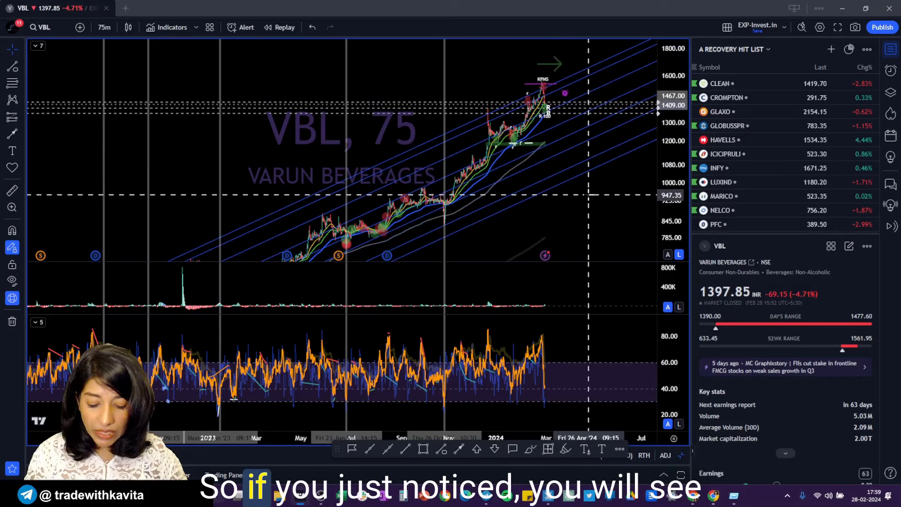
Reset VBL's chart view and review the marked signals against the latest price action
key(alt+r)
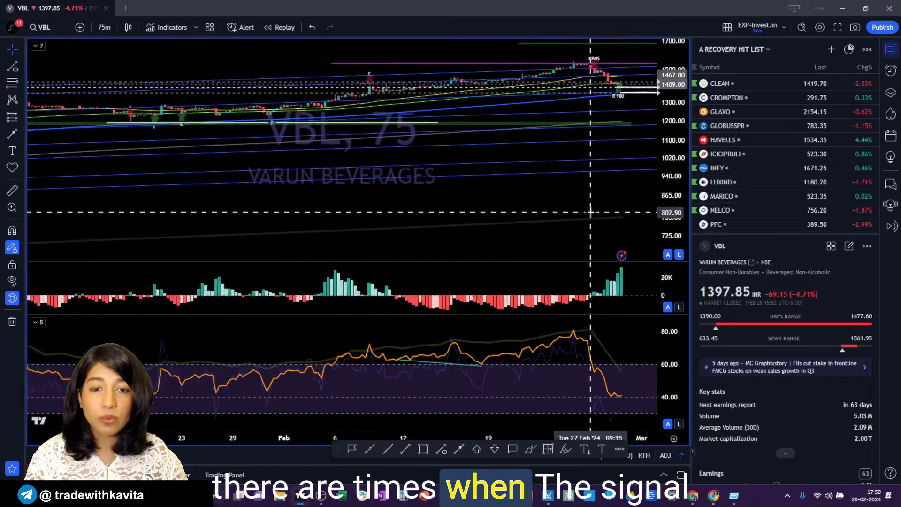
scroll(575, 181, down, 10)
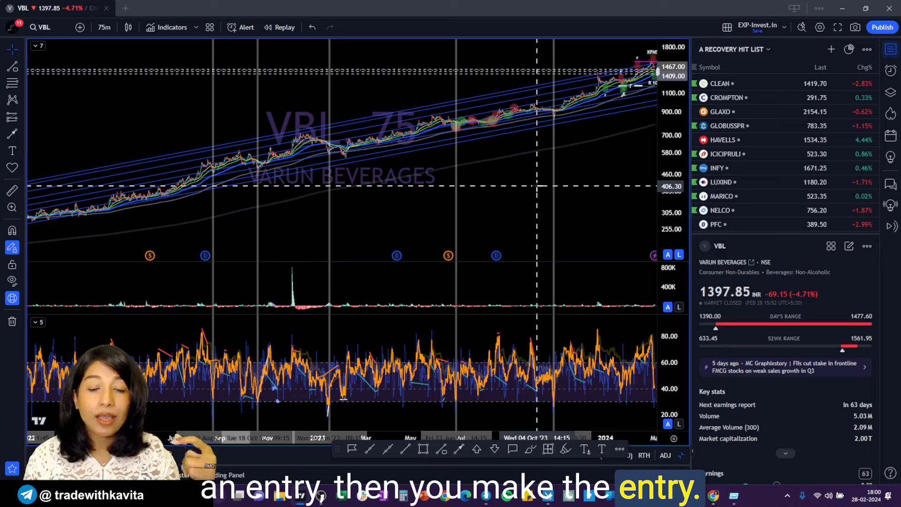
scroll(536, 186, up, 6)
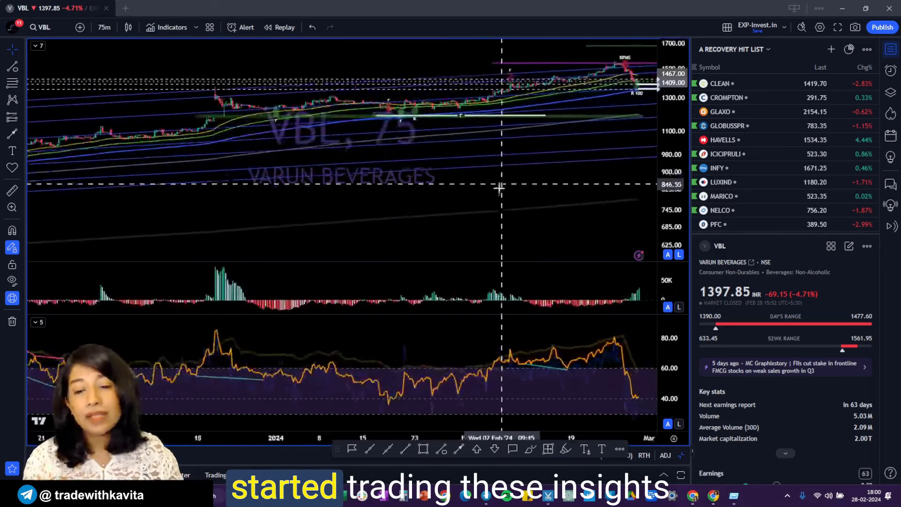
Switch to Telegram and browse the 28 February posts in the Trade With Kavita channel
scroll(486, 188, down, 4)
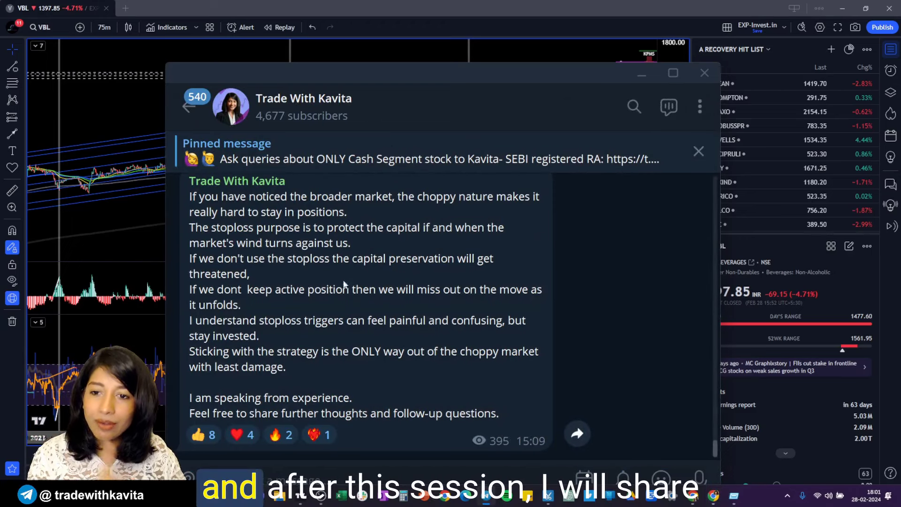
scroll(349, 305, up, 5)
scroll(349, 328, down, 3)
scroll(347, 319, up, 3)
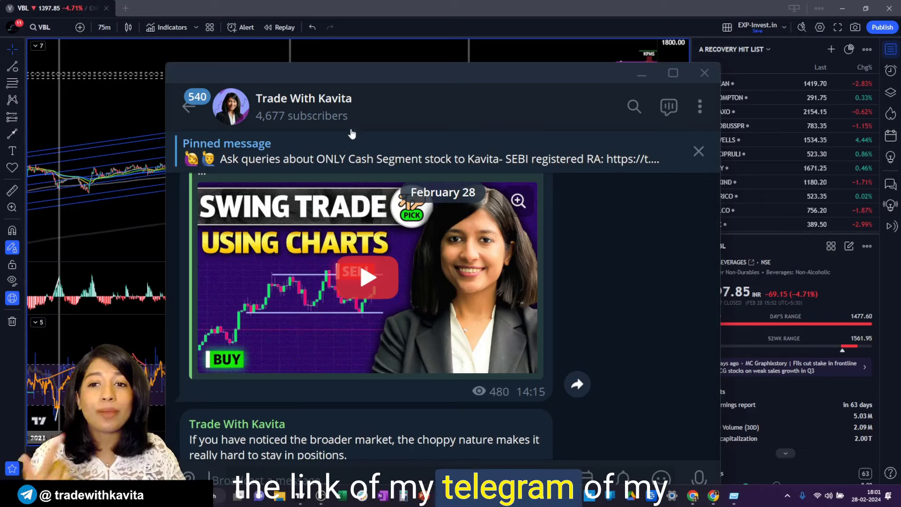
Reposition the Telegram window over the chart and view the Trade With Kavita channel's info and link
drag(407, 77, 457, 29)
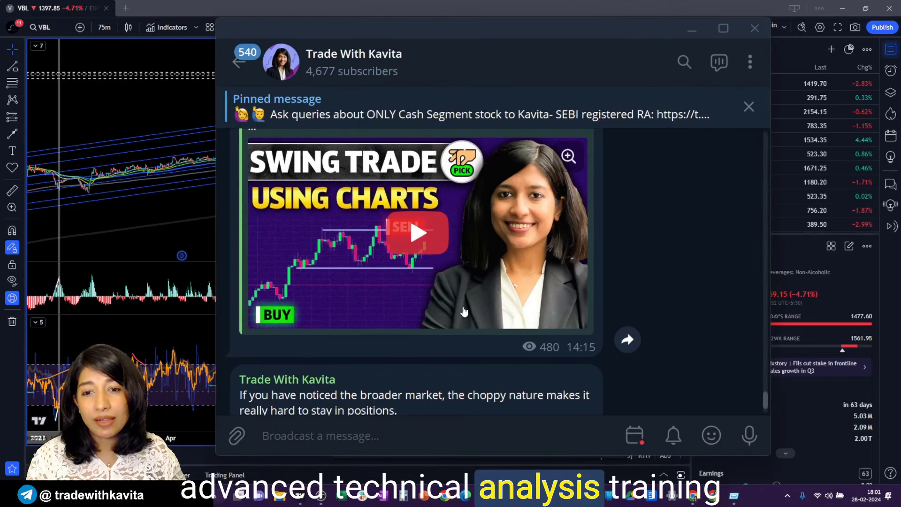
click(443, 79)
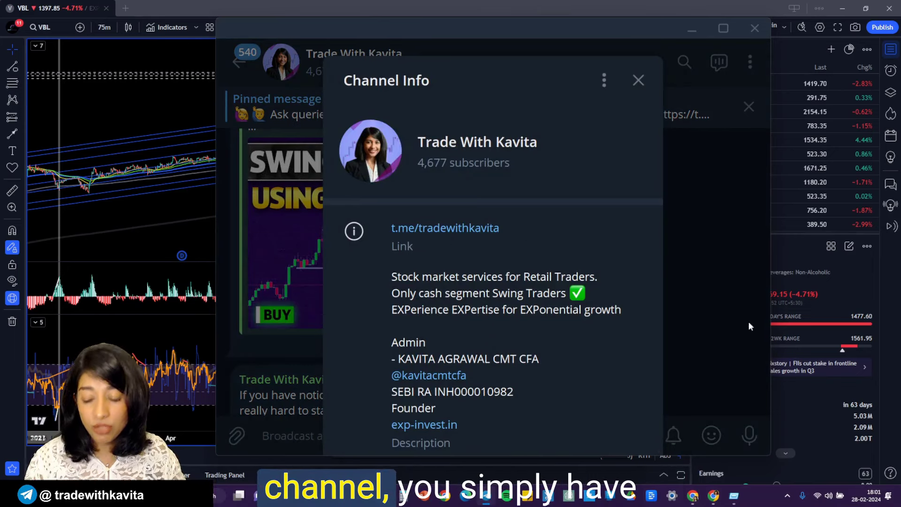
click(761, 313)
Return to the Telegram chat list and search for "tradewithkavita"
key(Escape)
text(t)
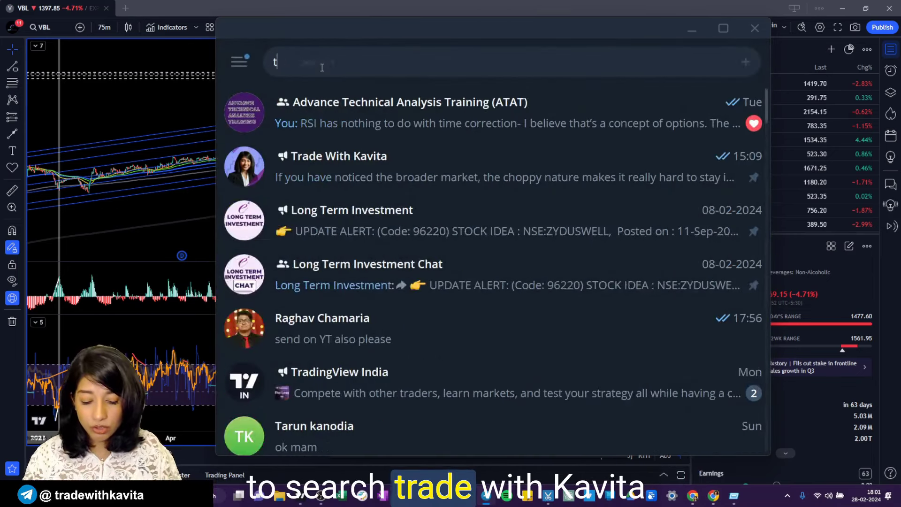
text(radewithkavita)
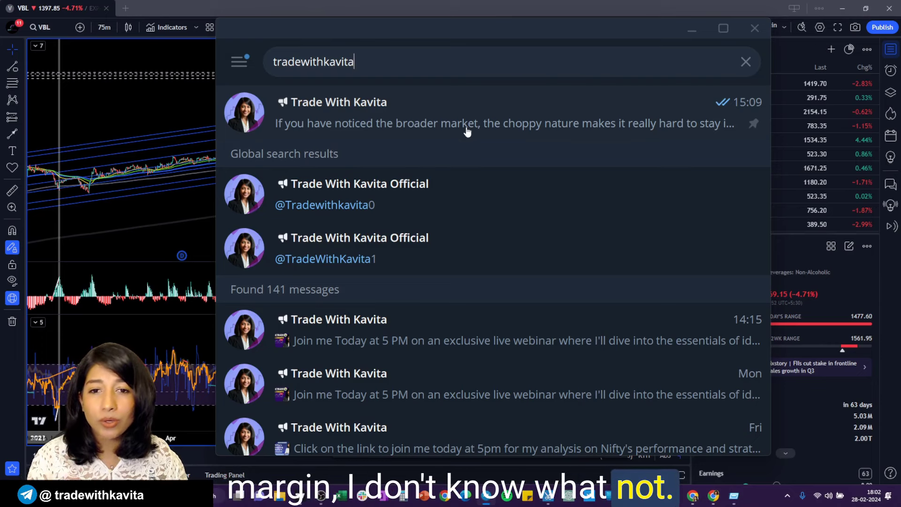
Open the Trade With Kavita channel from the search results and check its t.me link in the channel info
click(467, 128)
click(382, 66)
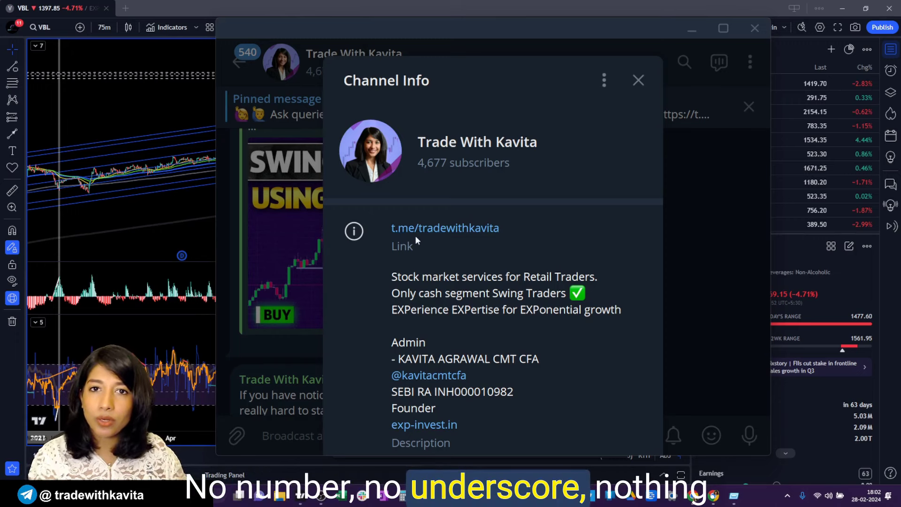
key(Escape)
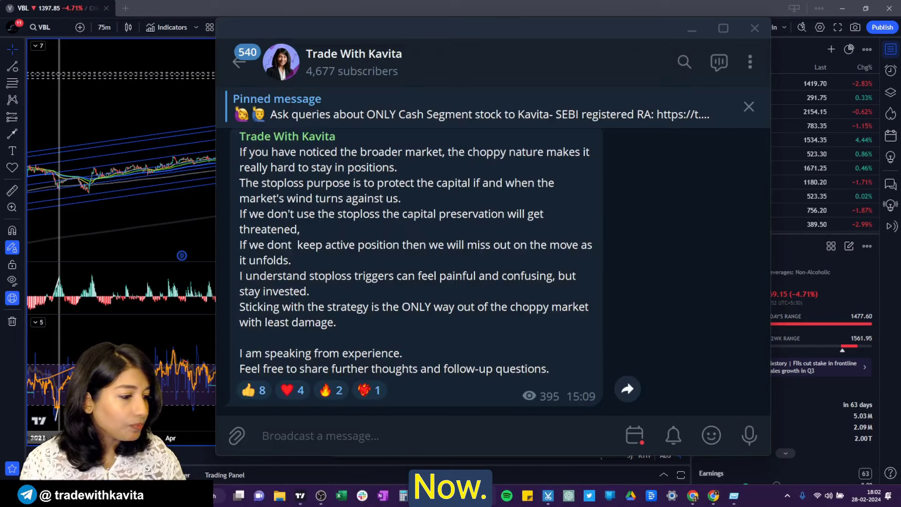